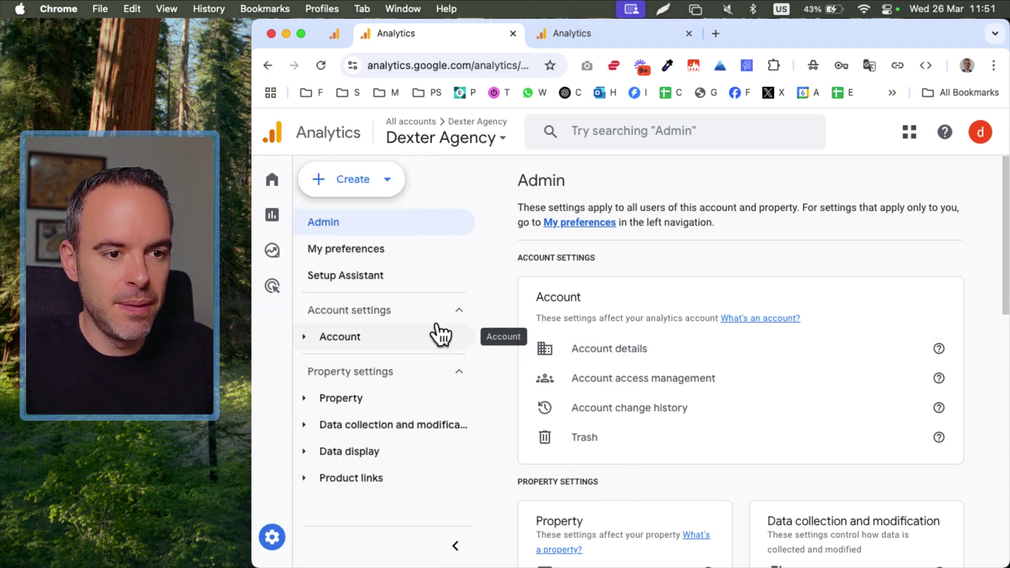
Step: Open the property's Key events list under Data display and collapse the settings navigation
left_click(321, 449)
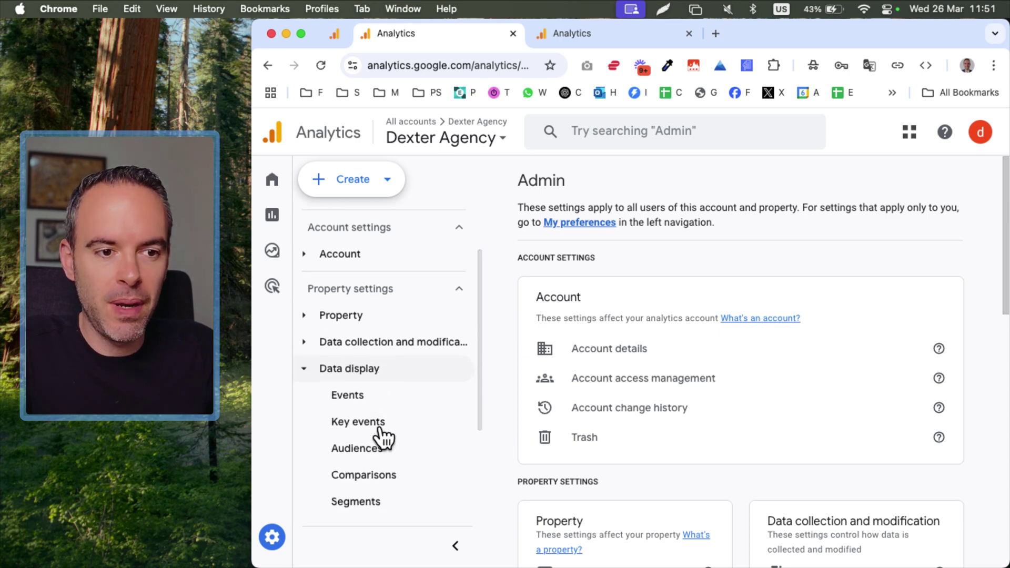
left_click(384, 402)
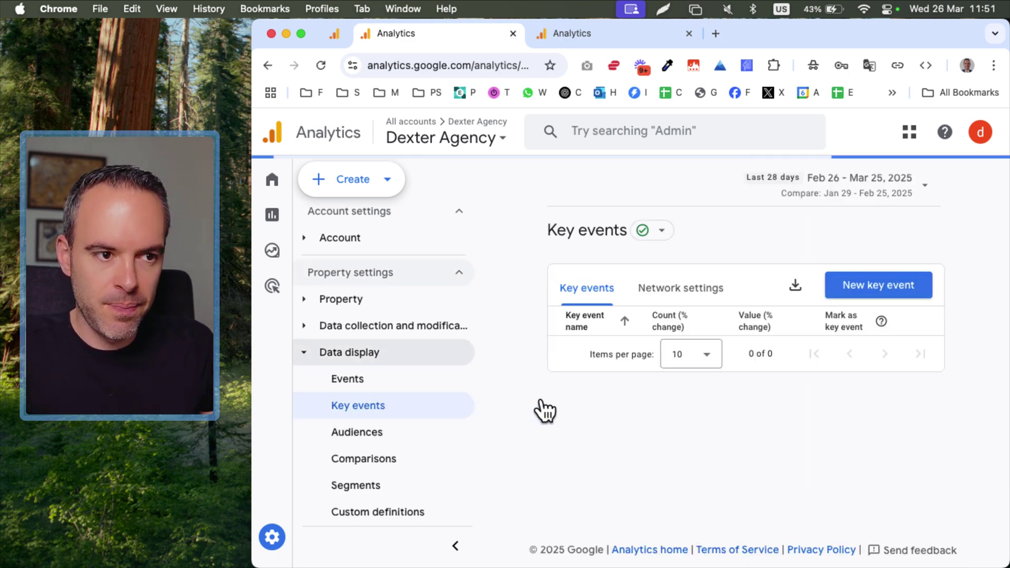
left_click(456, 544)
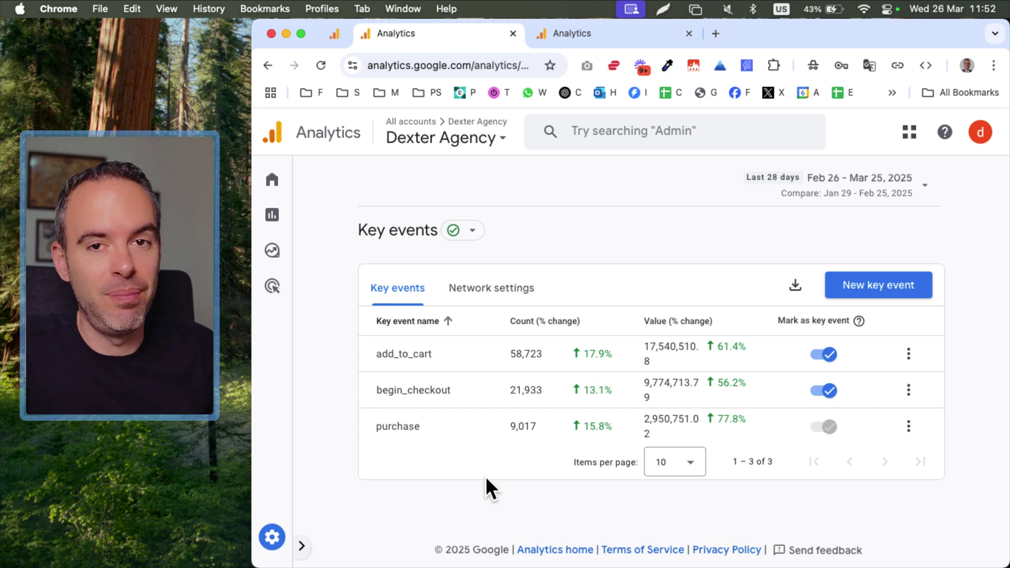
Step: Open the calculated metrics under Custom definitions and examine the existing conversion rate entries
left_click(301, 545)
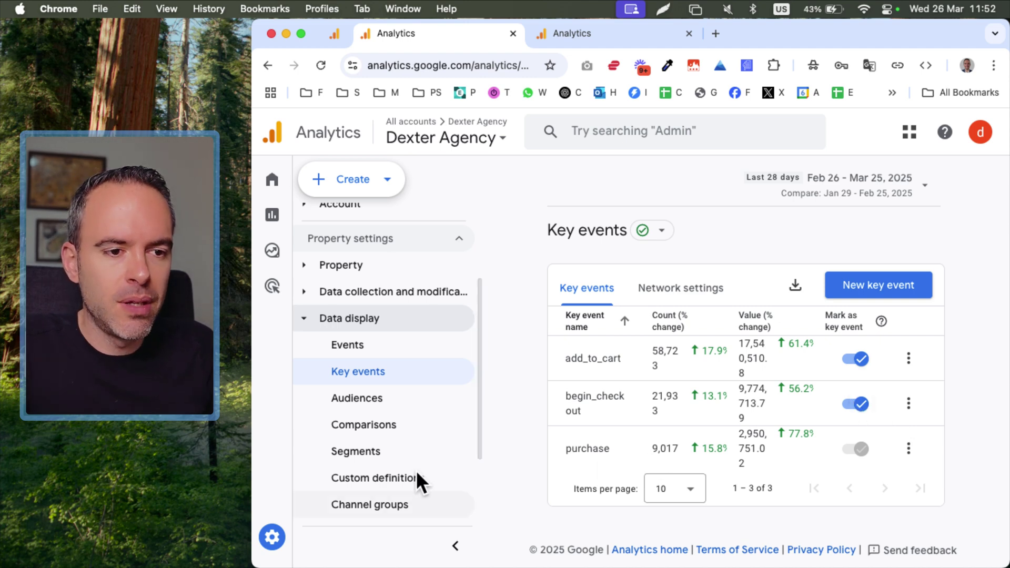
left_click(385, 476)
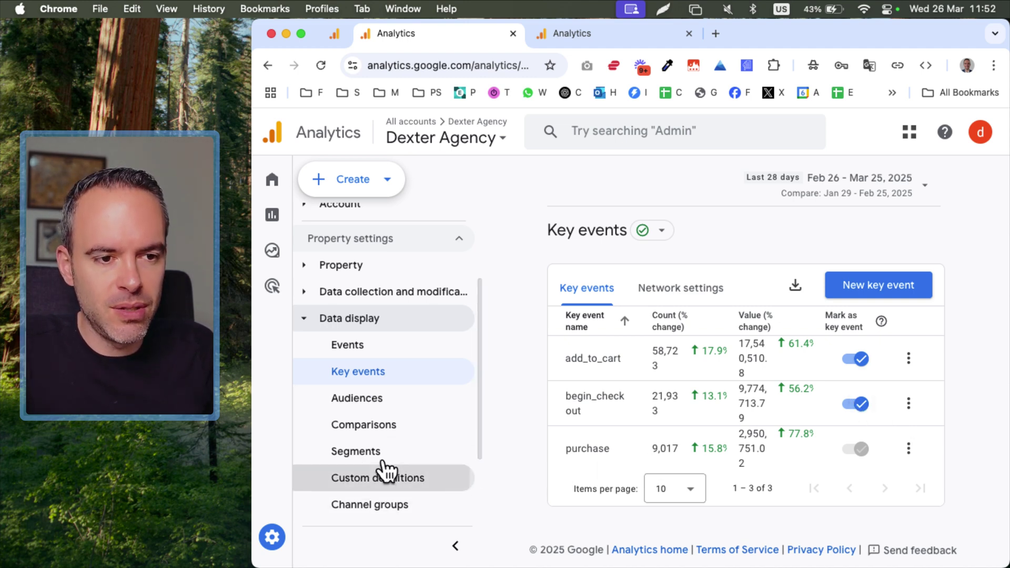
left_click(456, 544)
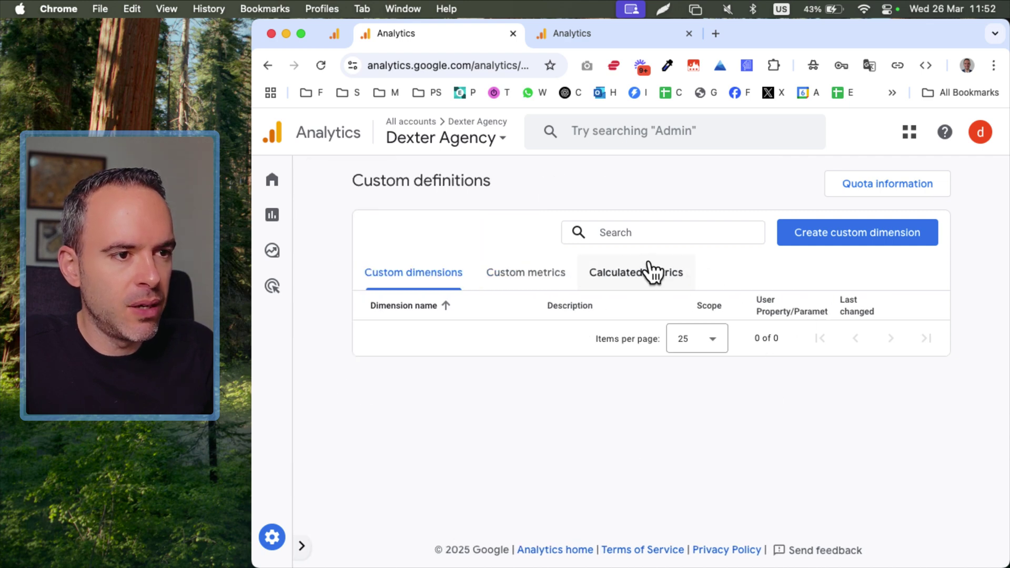
left_click(639, 273)
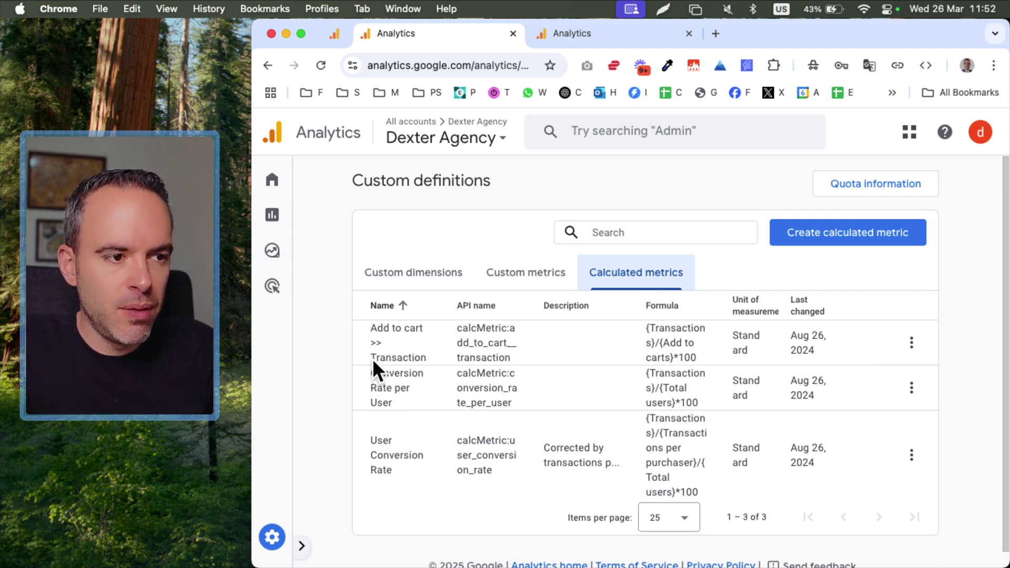
triple_click(403, 387)
left_click(402, 450)
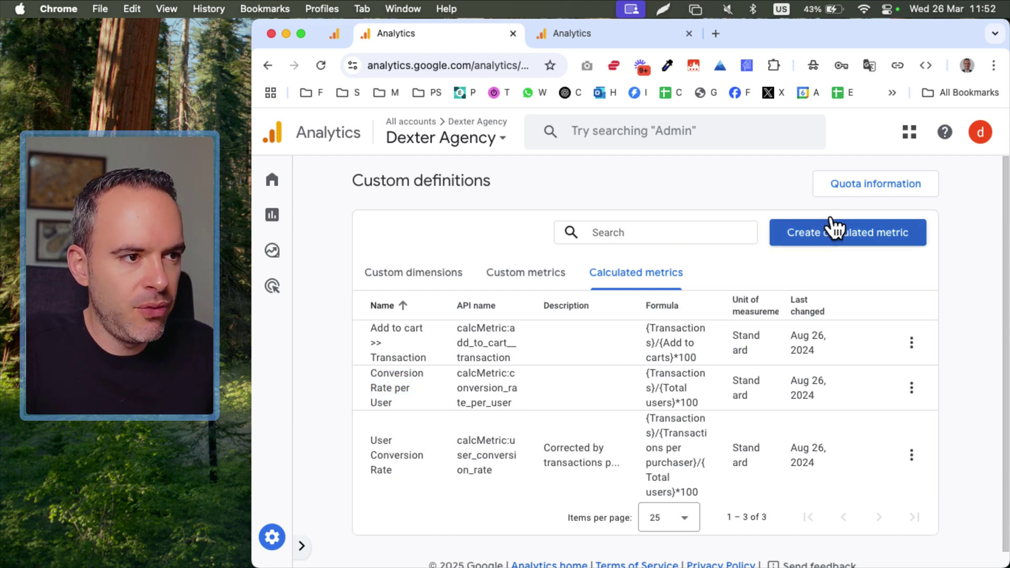
left_click(923, 379)
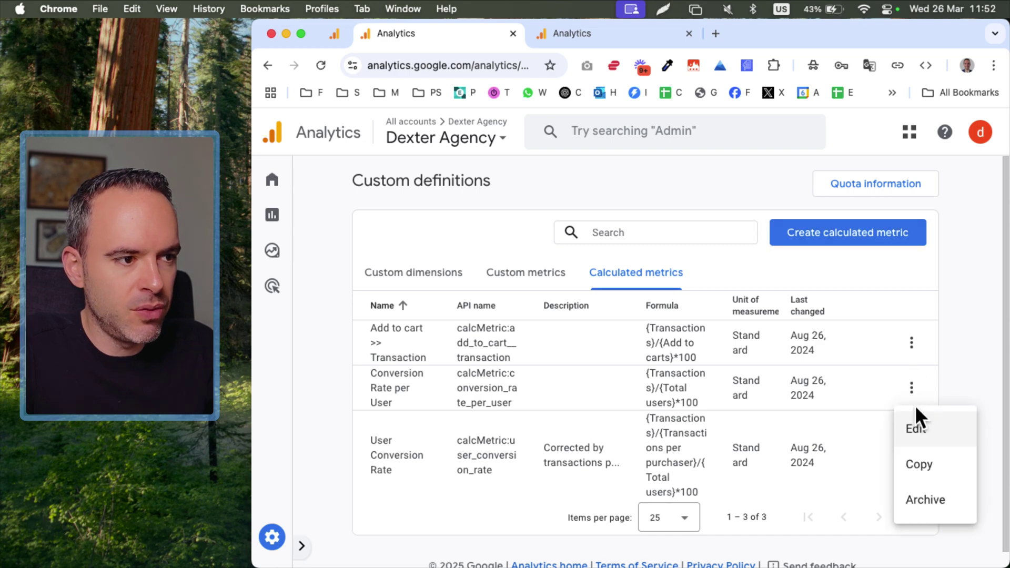
left_click(919, 421)
key("Escape")
Step: Start a new calculated metric and name it "Conversion Rate per User 2"
left_click(849, 232)
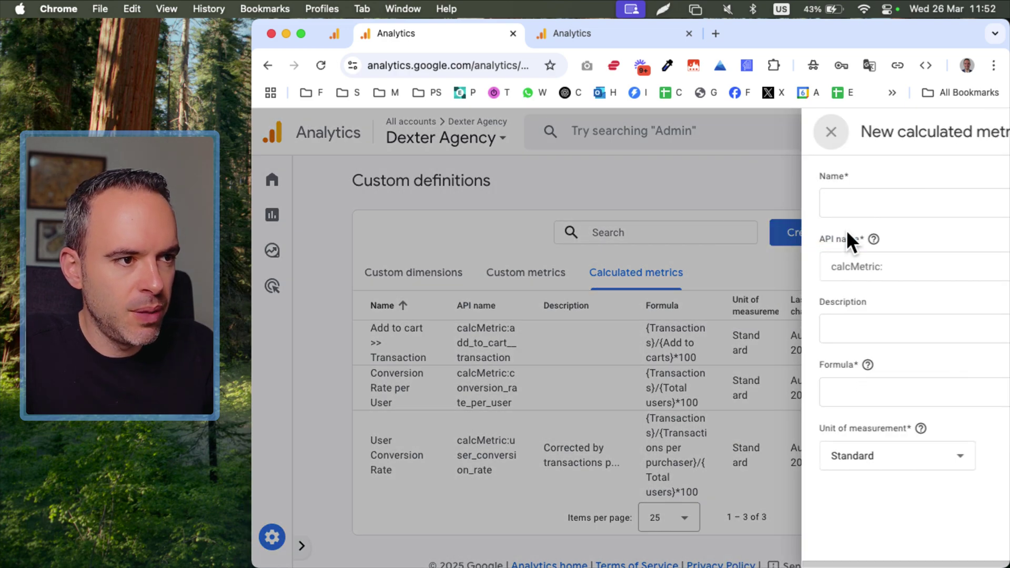
left_click(747, 198)
left_click(751, 326)
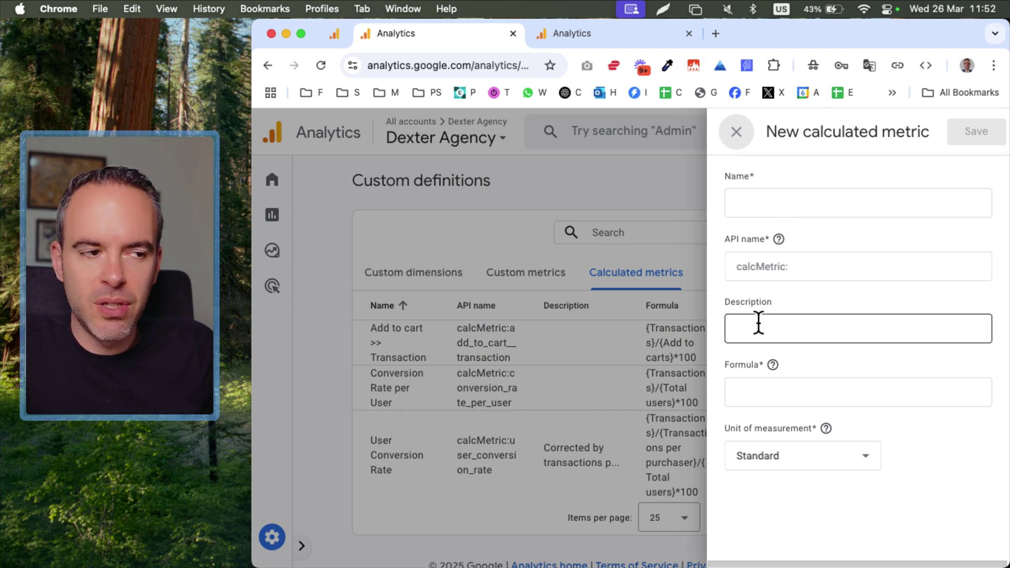
left_click(756, 196)
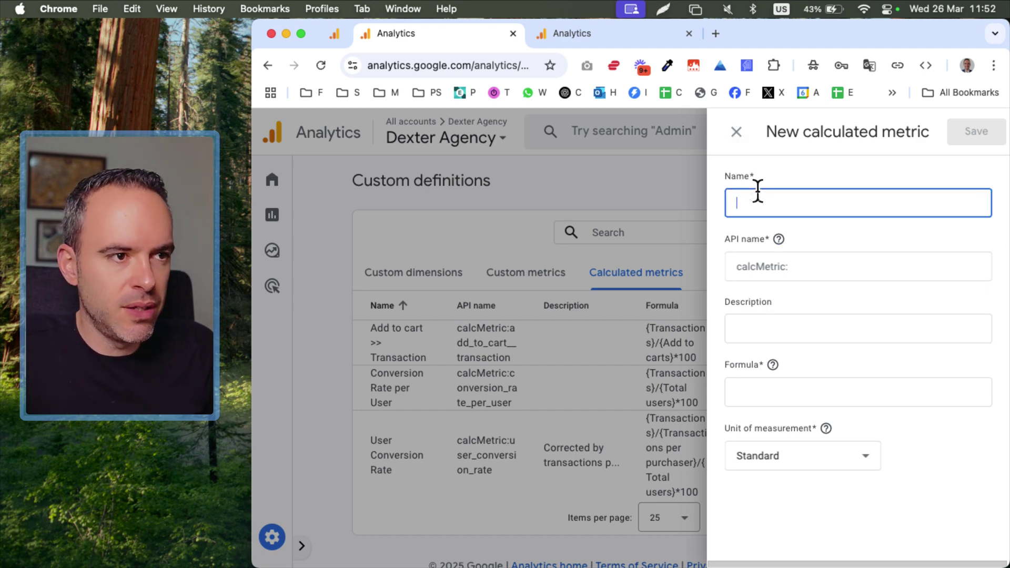
type("Co")
type("nversion ra")
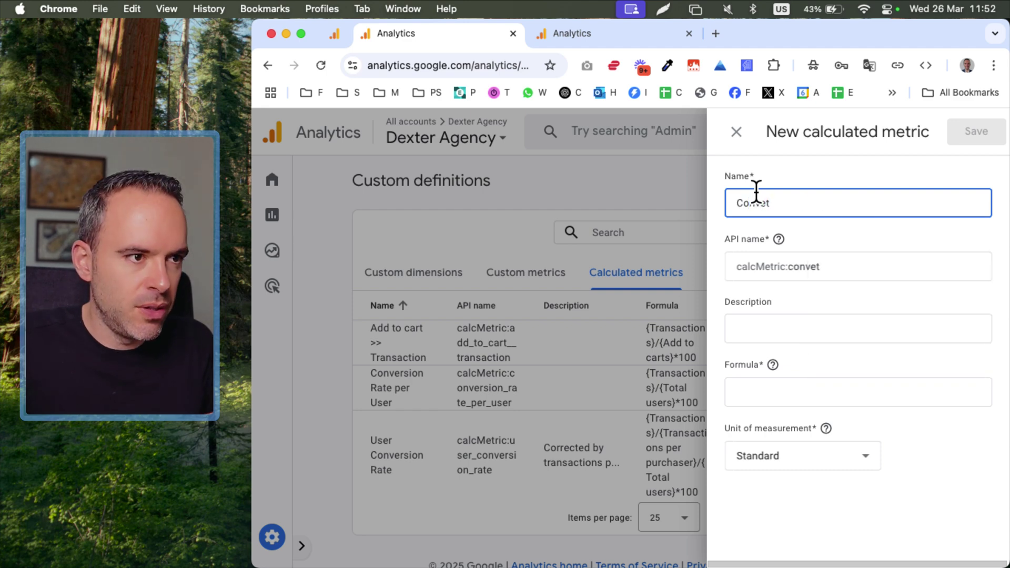
key("Down")
key("Return")
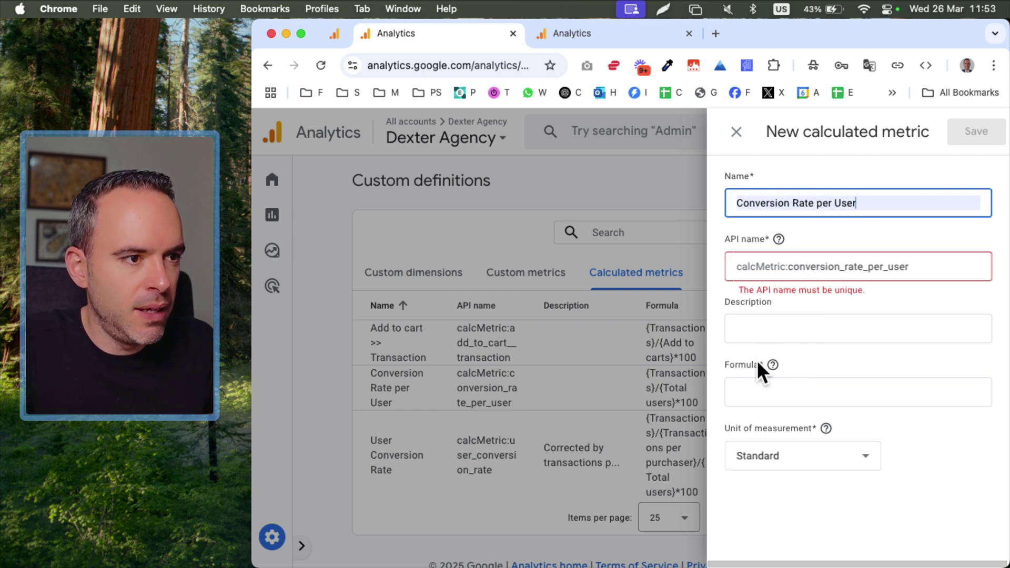
left_click(865, 203)
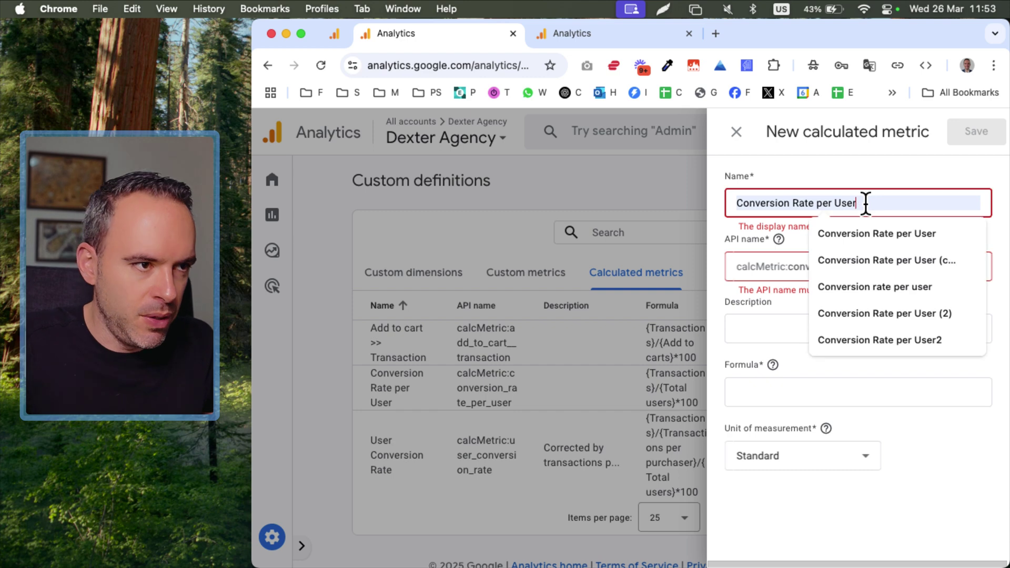
type("2")
Step: Enter the calculated metric's formula as {Transactions}/{Total users}*100
left_click(807, 389)
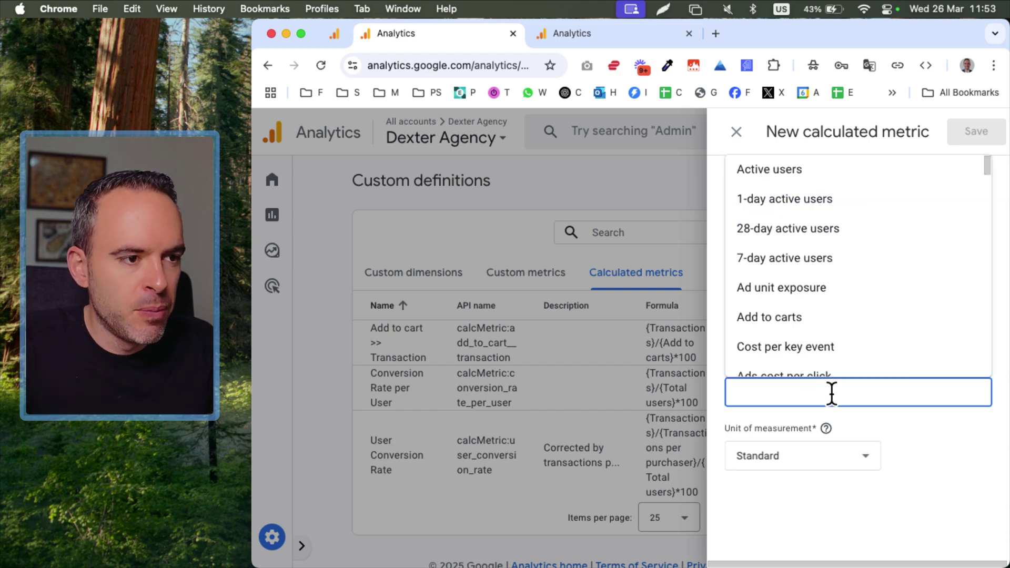
type("tr")
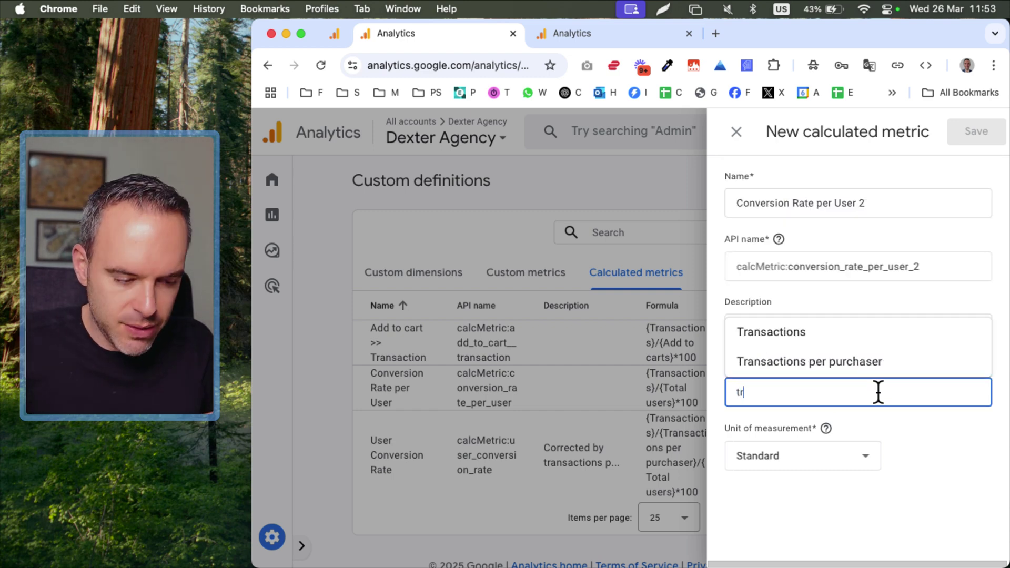
type("ans")
left_click(818, 327)
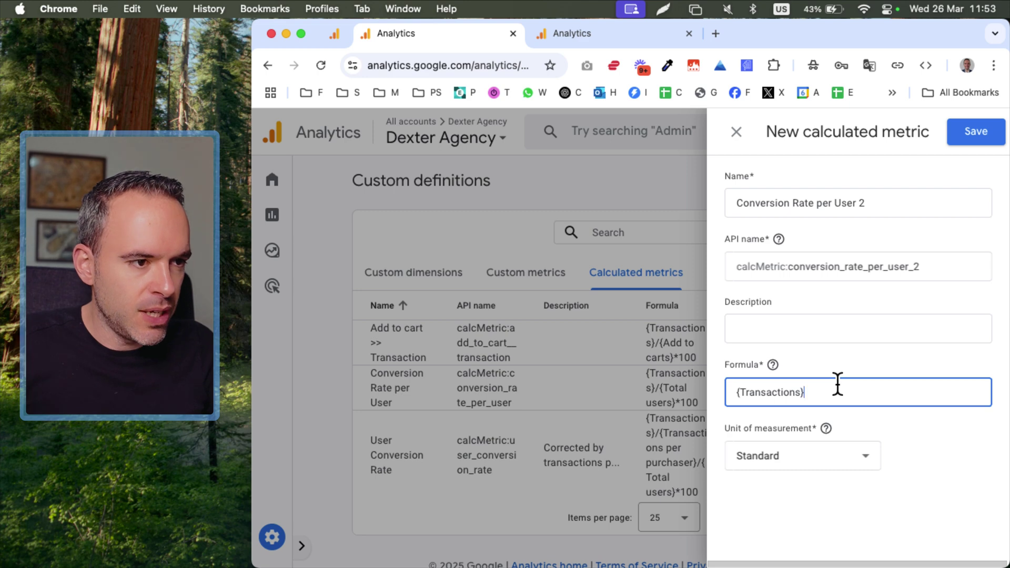
type("/")
type("{total")
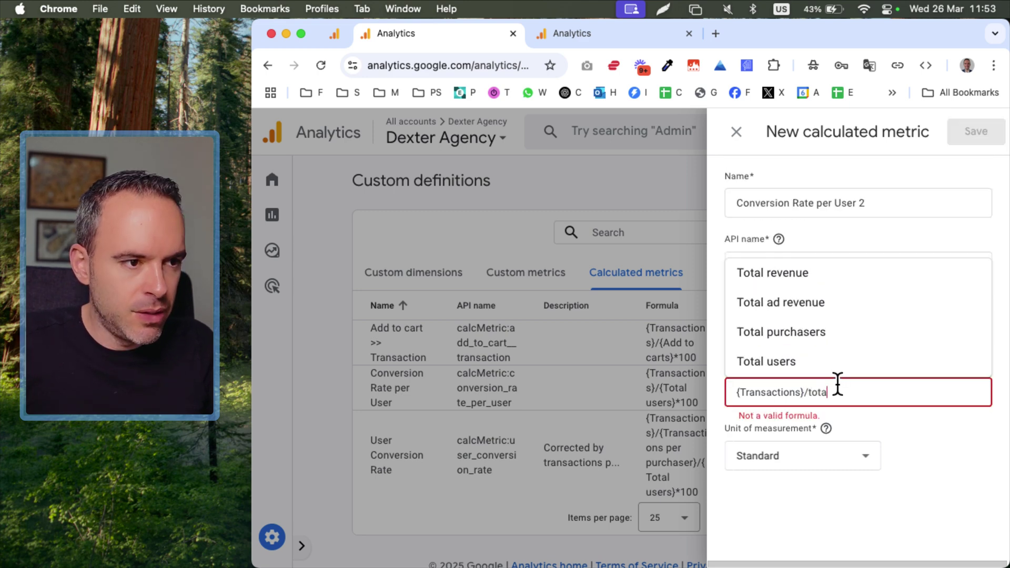
left_click(858, 356)
type("*100")
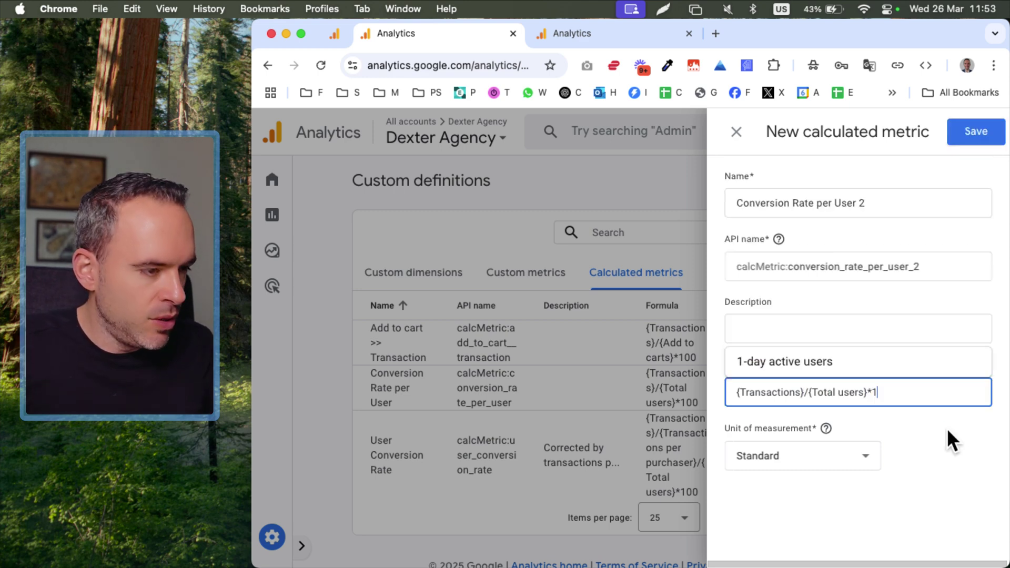
Step: Look through the available units of measurement for the new metric, keeping Standard
left_click(802, 459)
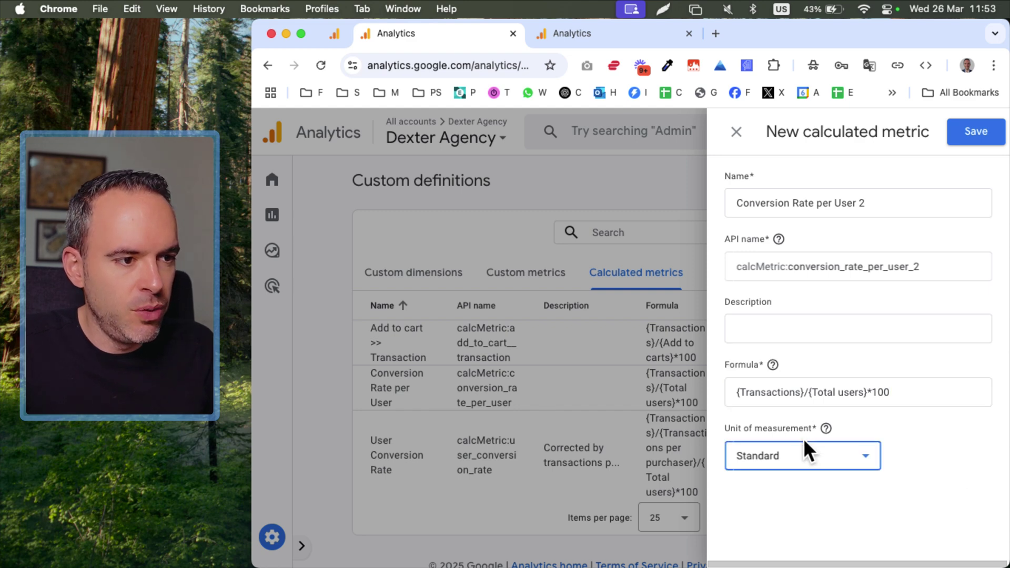
left_click(803, 448)
scroll(793, 322, "down", 4)
scroll(794, 349, "up", 4)
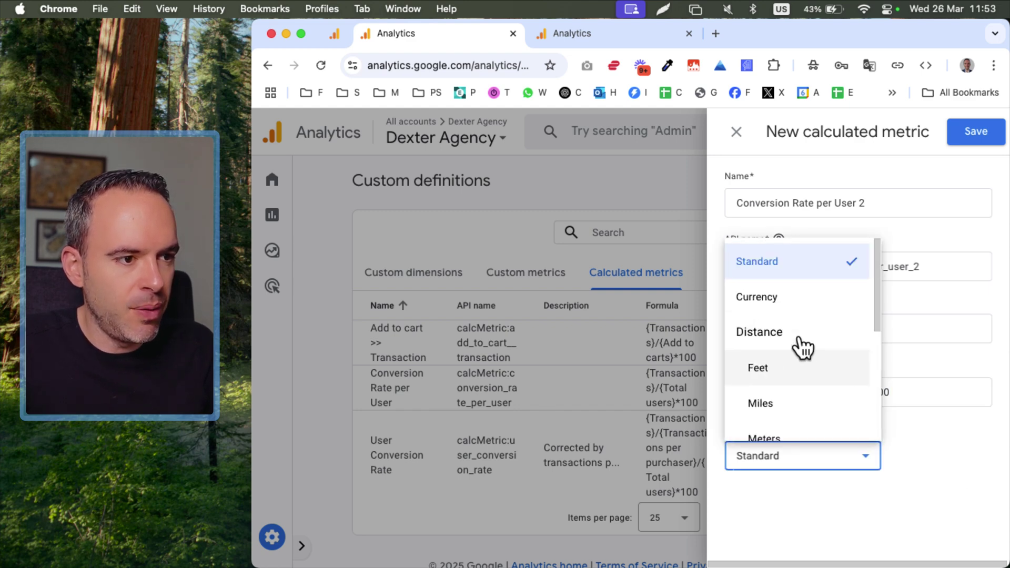
left_click(976, 470)
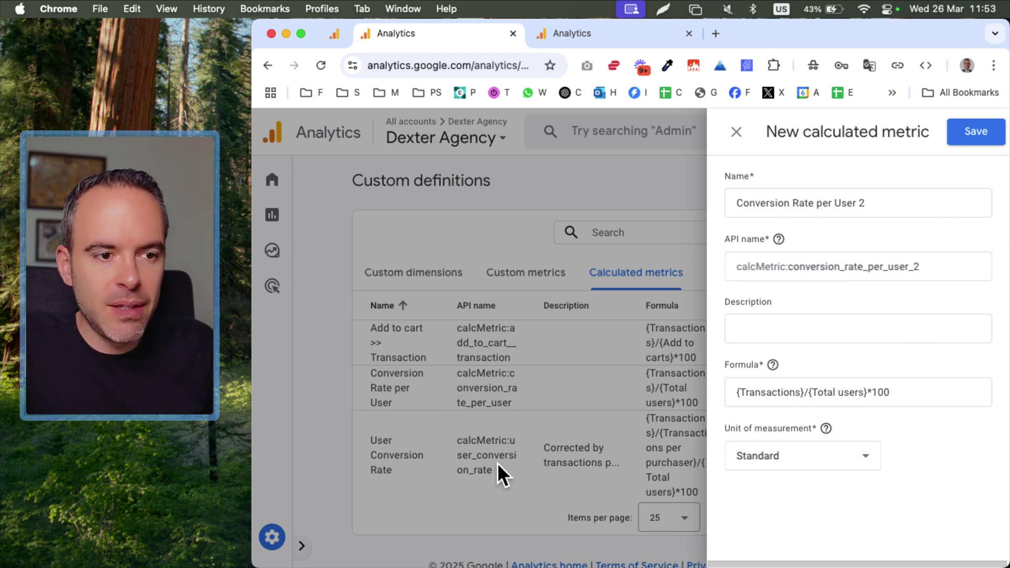
Step: Extend the metric's formula to {Transactions}/{Total users}/{Transactions per purchaser}*100
left_click(913, 390)
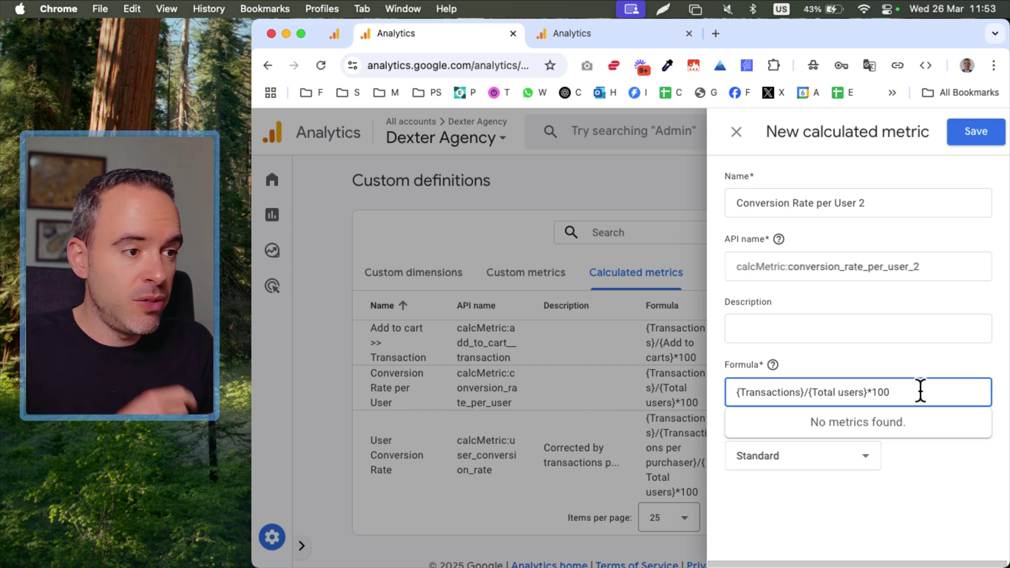
key("BackSpace")
key("BackSpace")
key("BackSpace")
key("BackSpace")
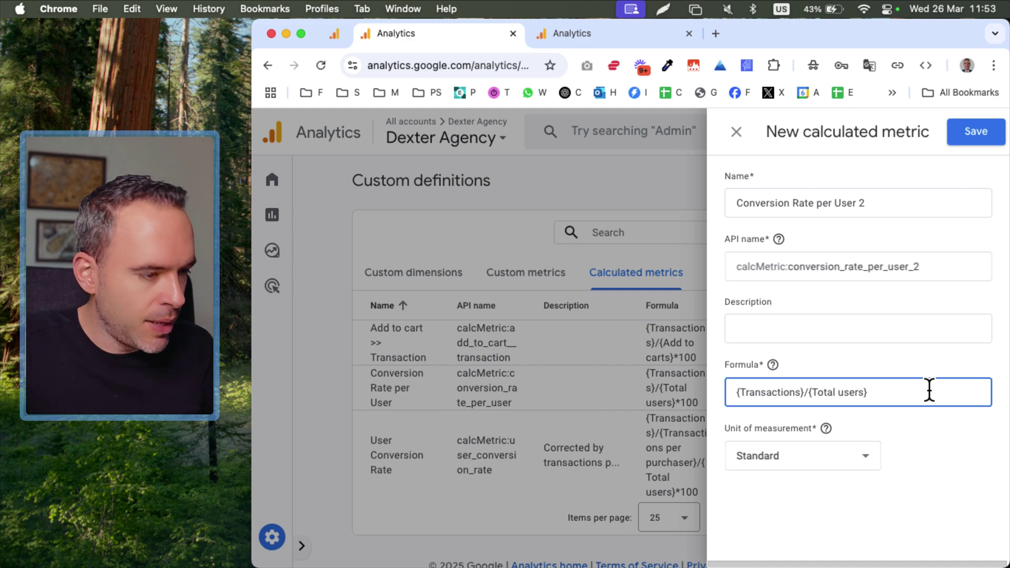
type("/trans")
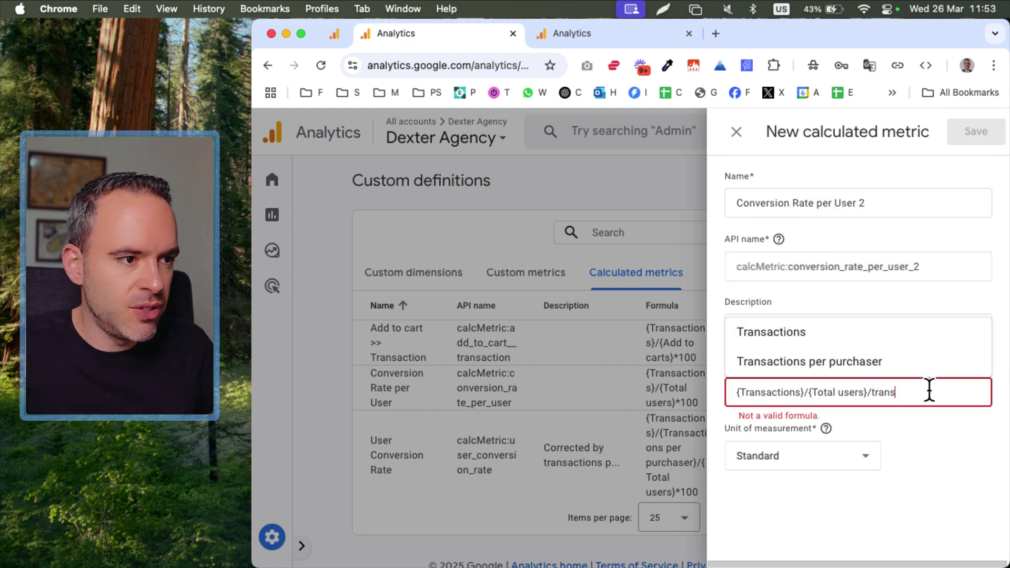
left_click(852, 361)
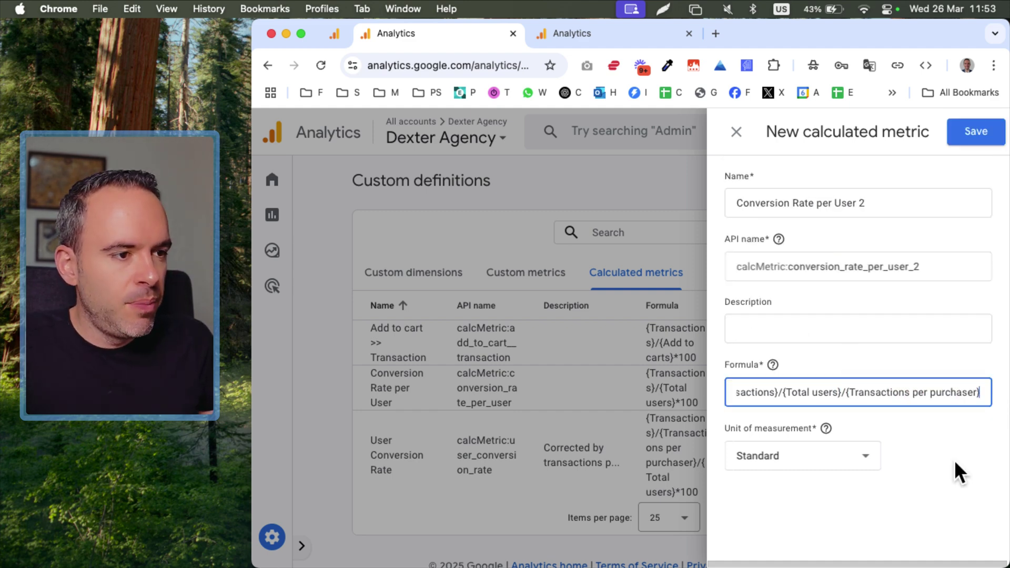
type("*100")
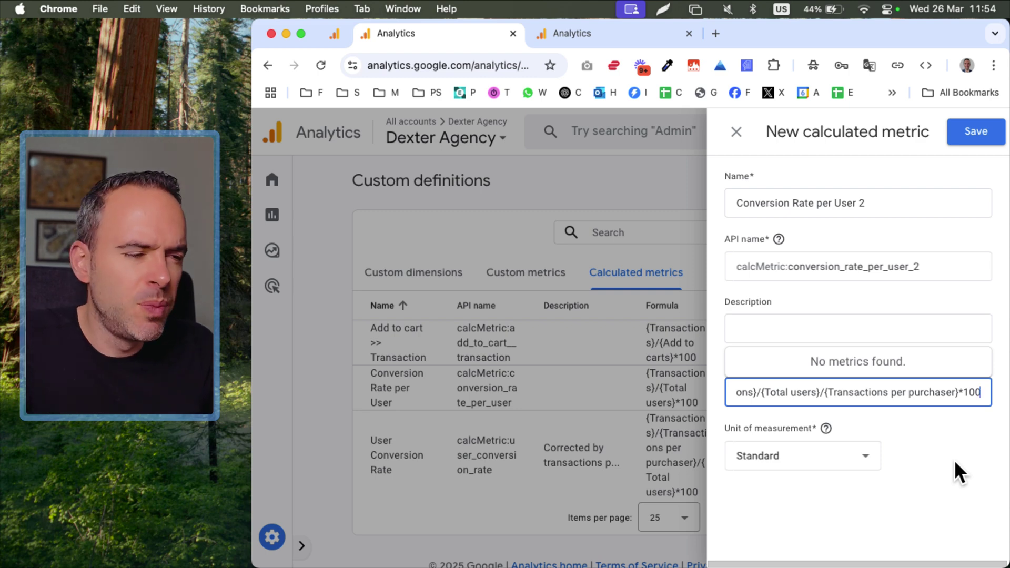
Step: Remove the Transactions per purchaser divisor from the formula and close the new metric without saving it
left_click_drag(821, 392, 963, 389)
key("BackSpace")
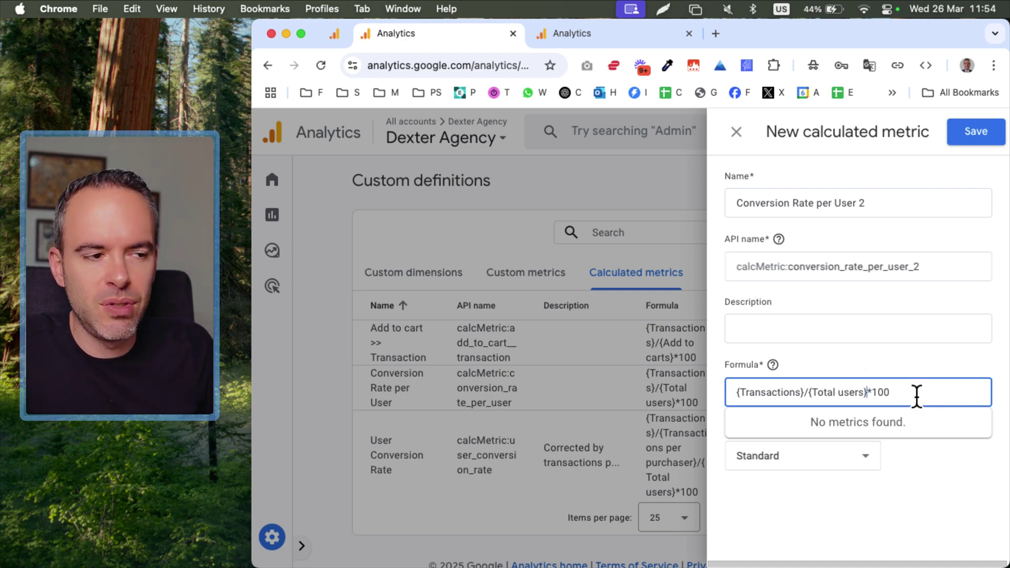
left_click(735, 131)
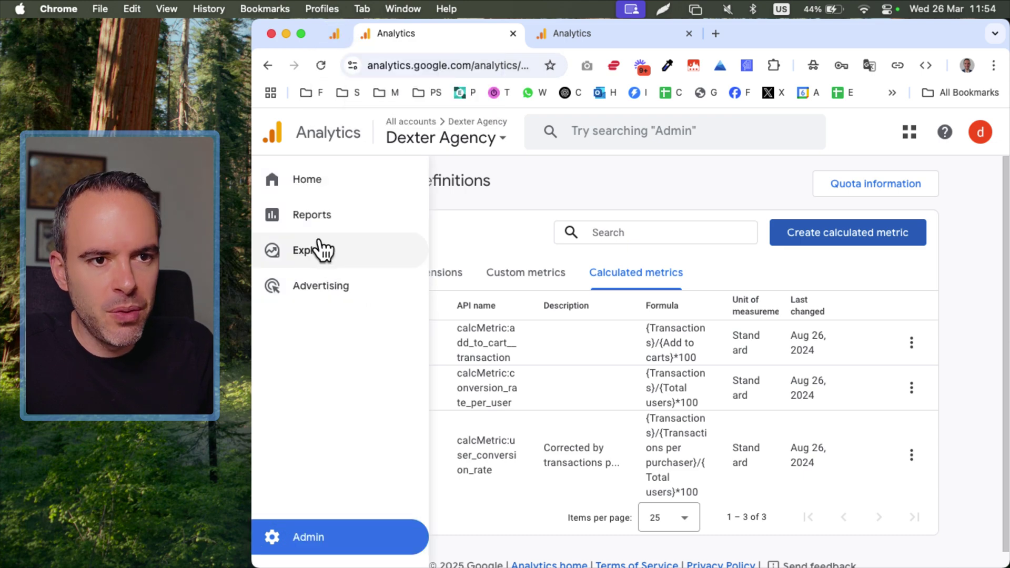
Step: View the Explorations overview and switch to the open "Dexter Agency report" exploration
left_click(323, 250)
key("ctrl+Tab")
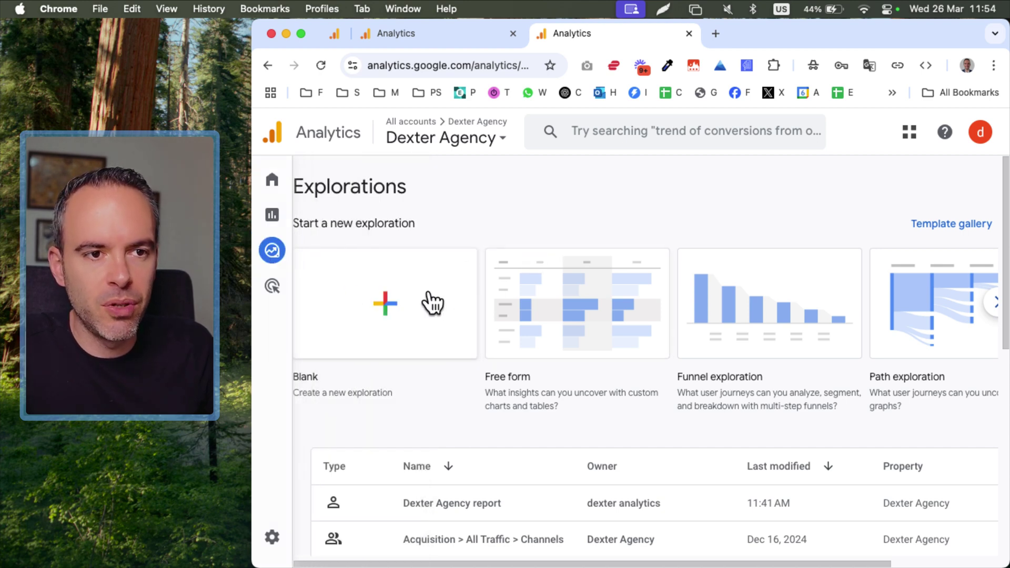
left_click(334, 31)
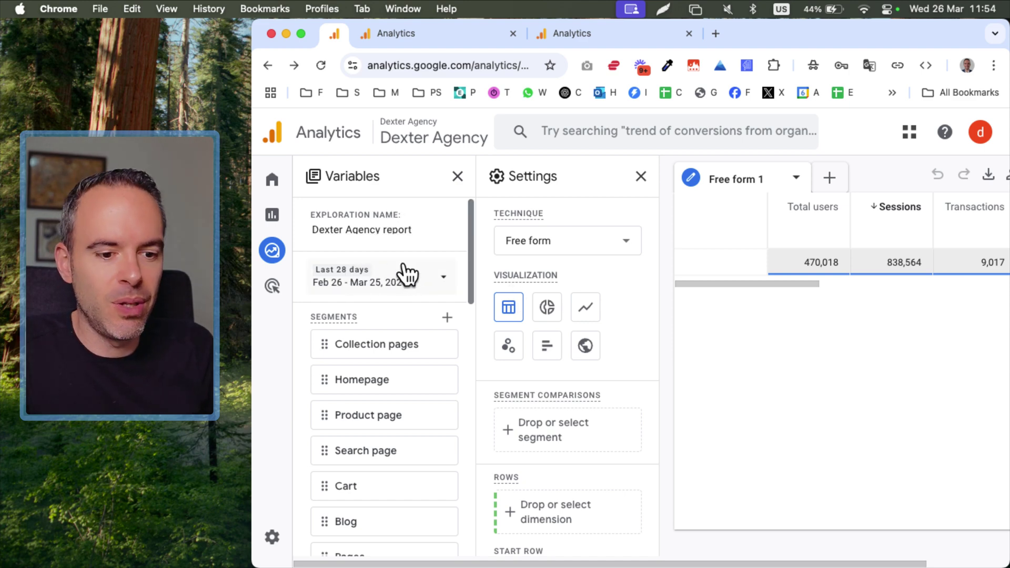
Step: Search the dimensions available for the exploration for "landing" and read the description of Landing page + query string
scroll(381, 304, "down", 5)
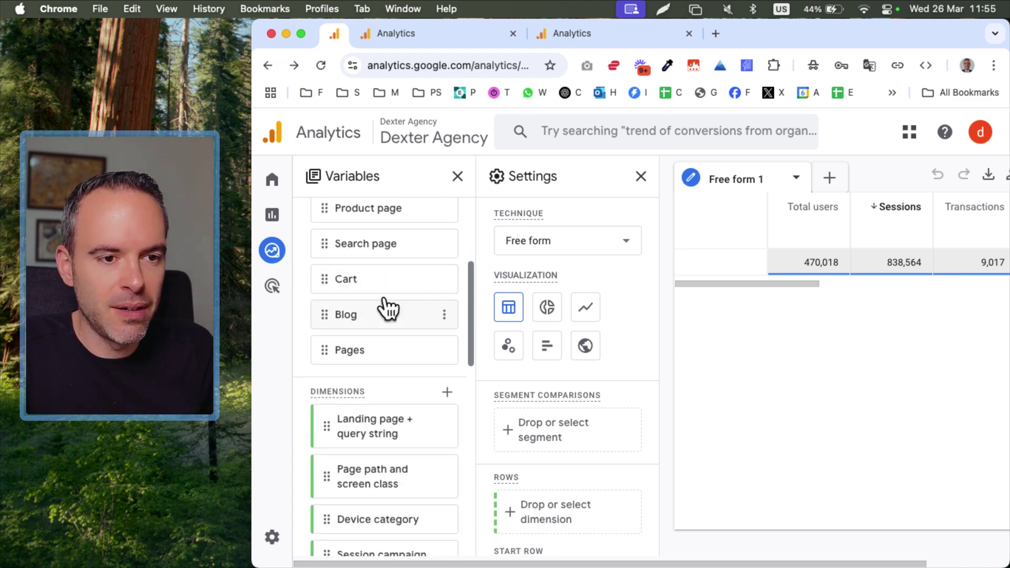
scroll(379, 302, "down", 3)
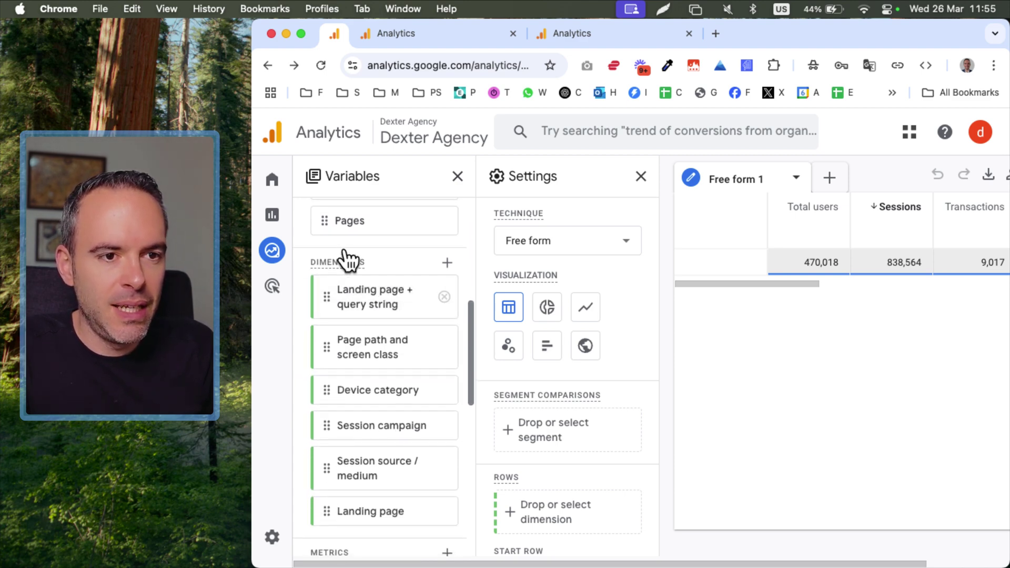
left_click(451, 256)
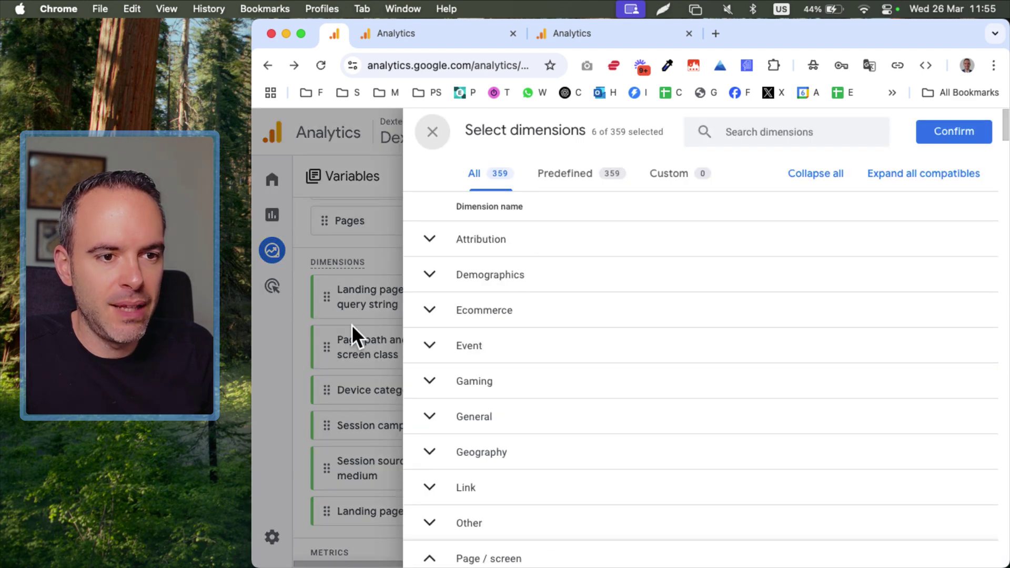
left_click(773, 127)
type("landing")
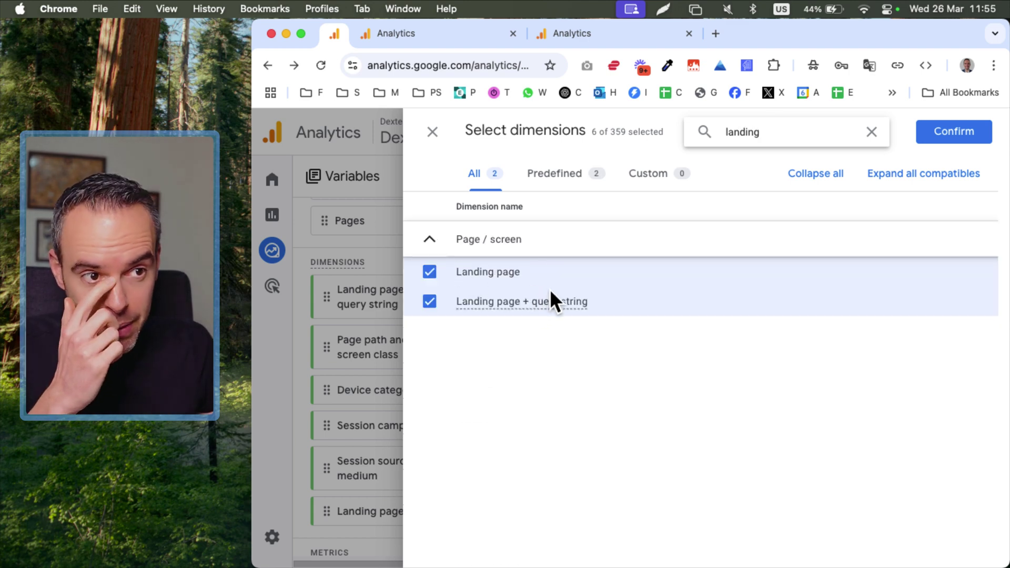
mouse_move(550, 289)
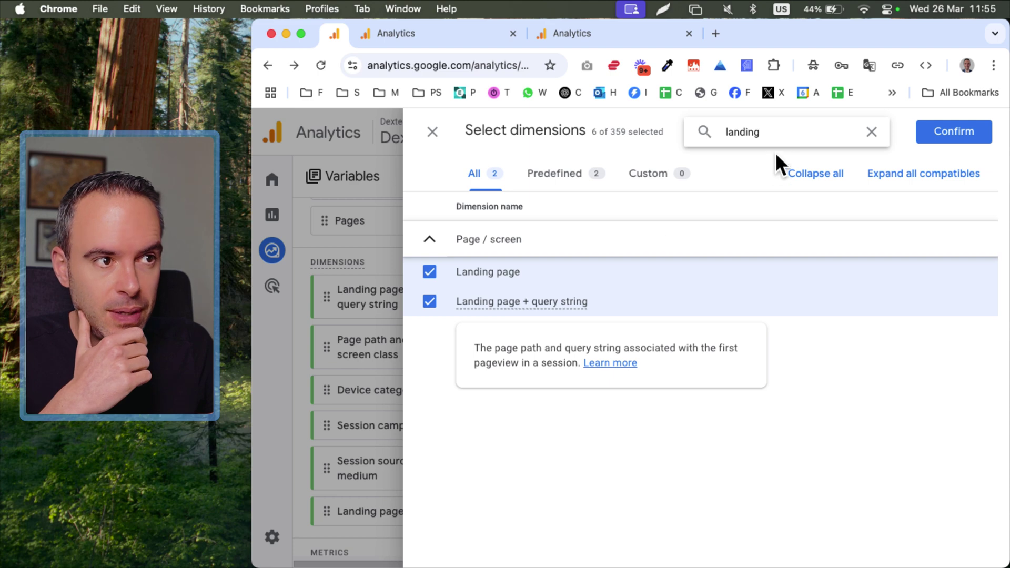
Step: Search the available dimensions for "device" and "session", and close the dimension selection without changing it
key("super+a")
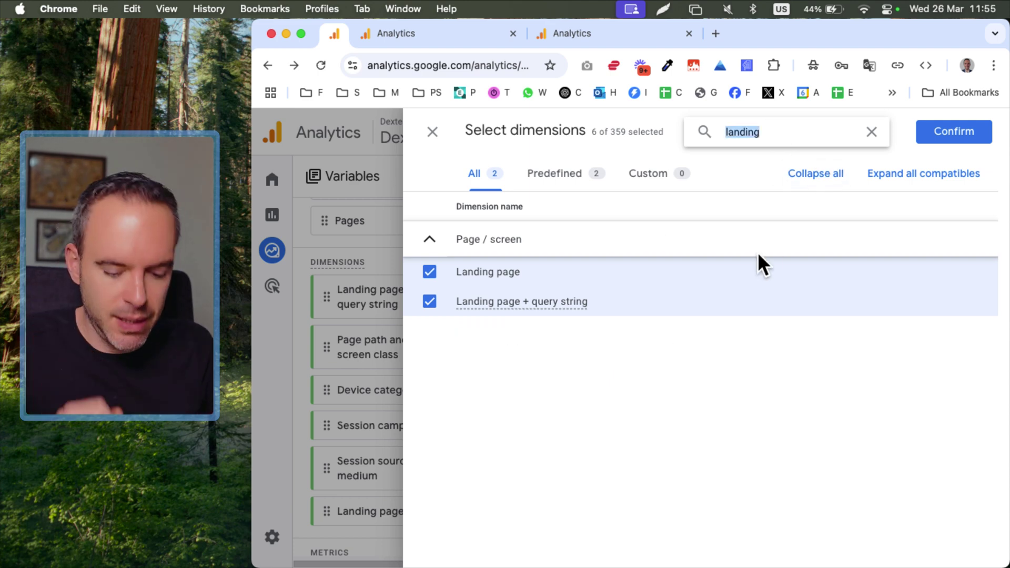
type("device")
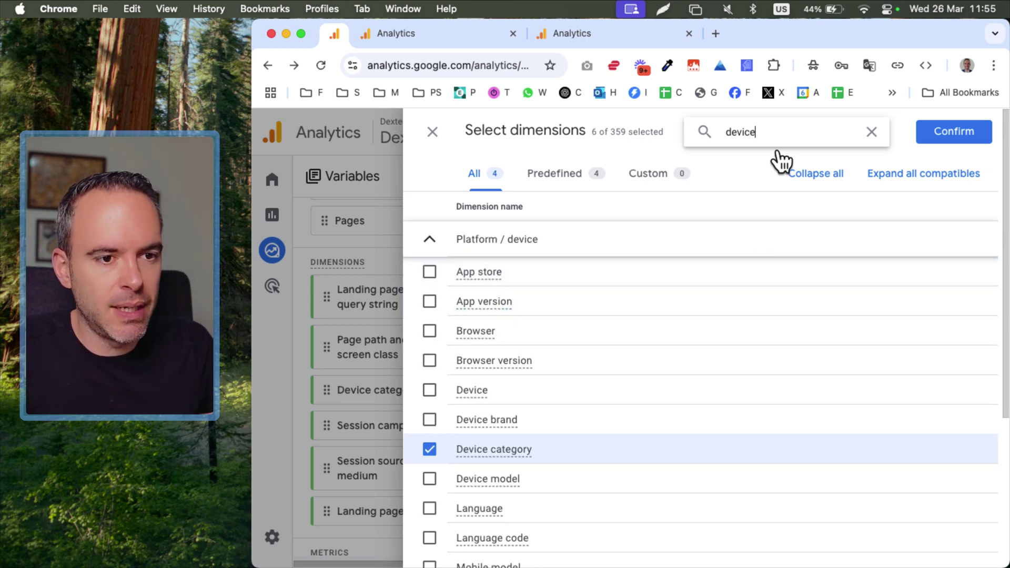
type("session")
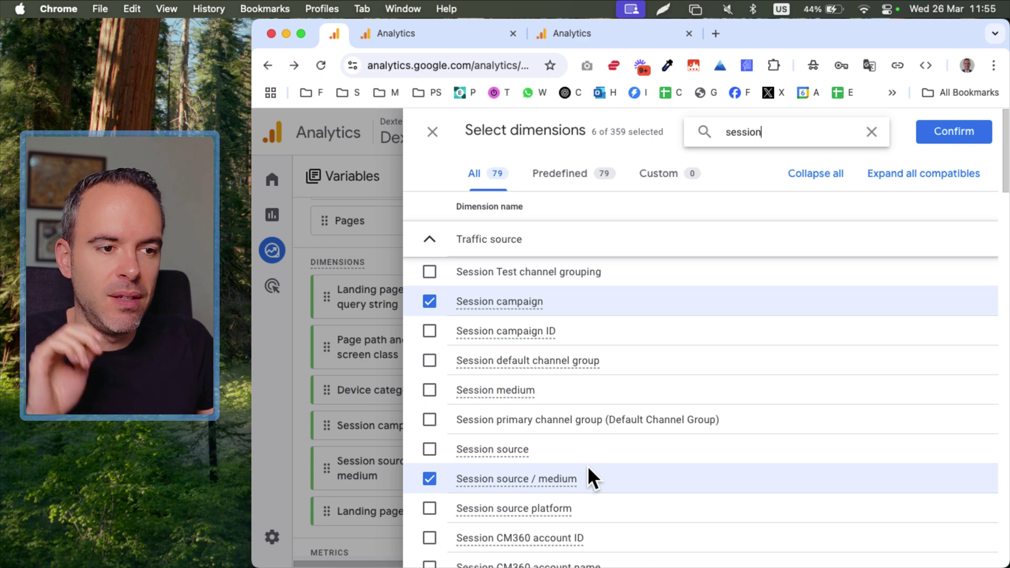
mouse_move(598, 469)
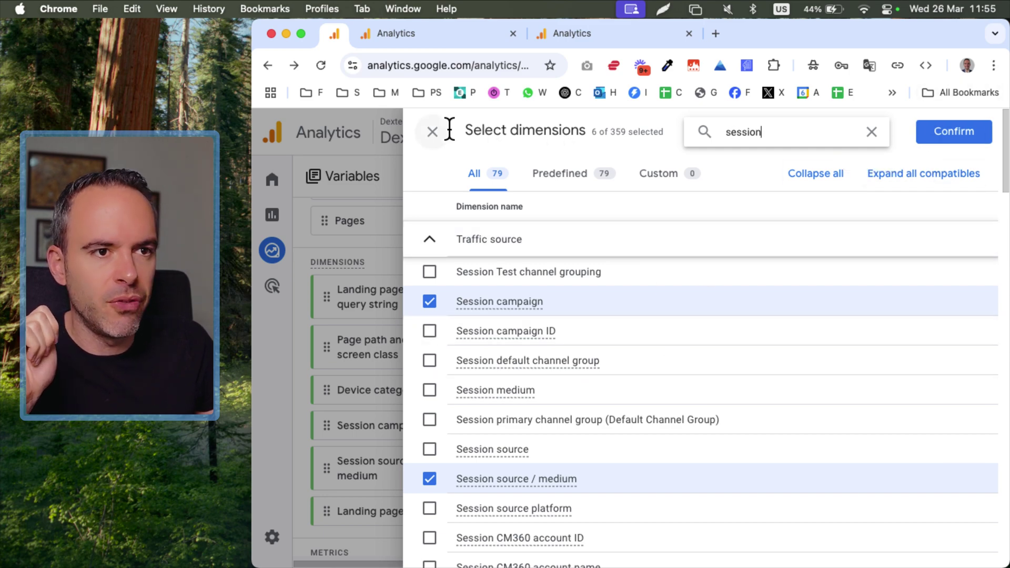
left_click(432, 132)
Step: Search the available metrics for "user key", read the User key event rate description, clear the search and view the custom metrics
scroll(368, 423, "down", 5)
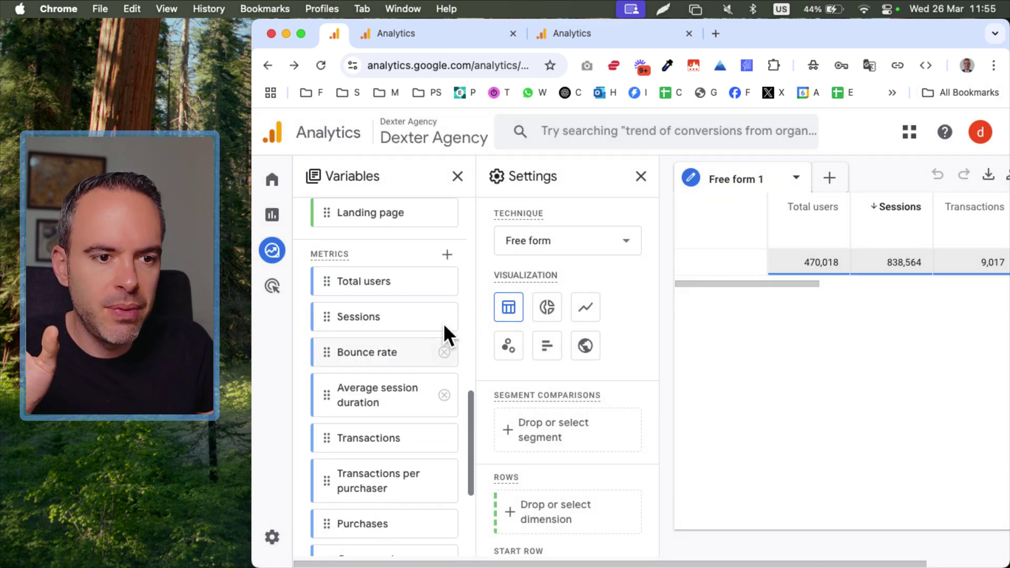
left_click(447, 255)
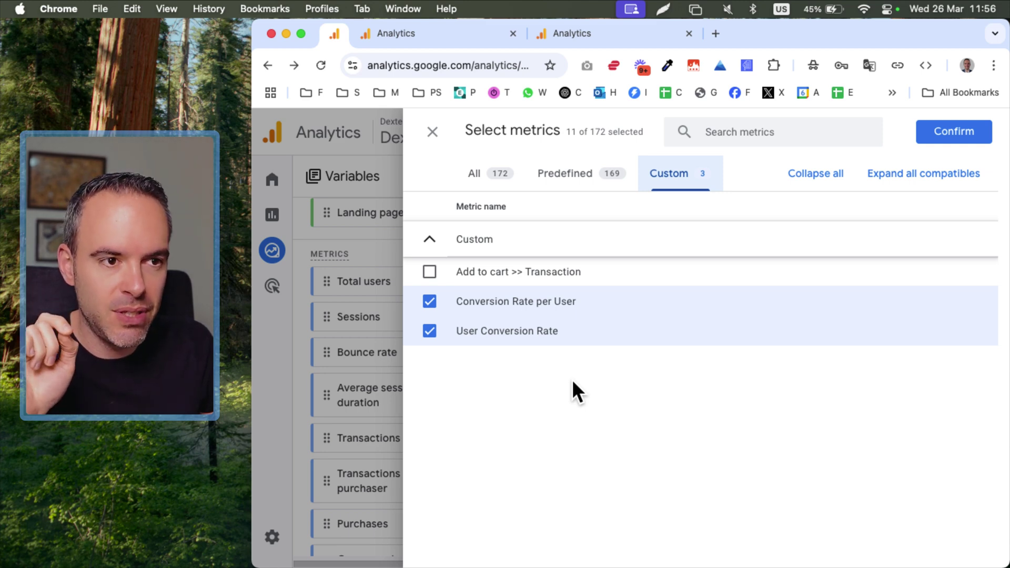
left_click(751, 125)
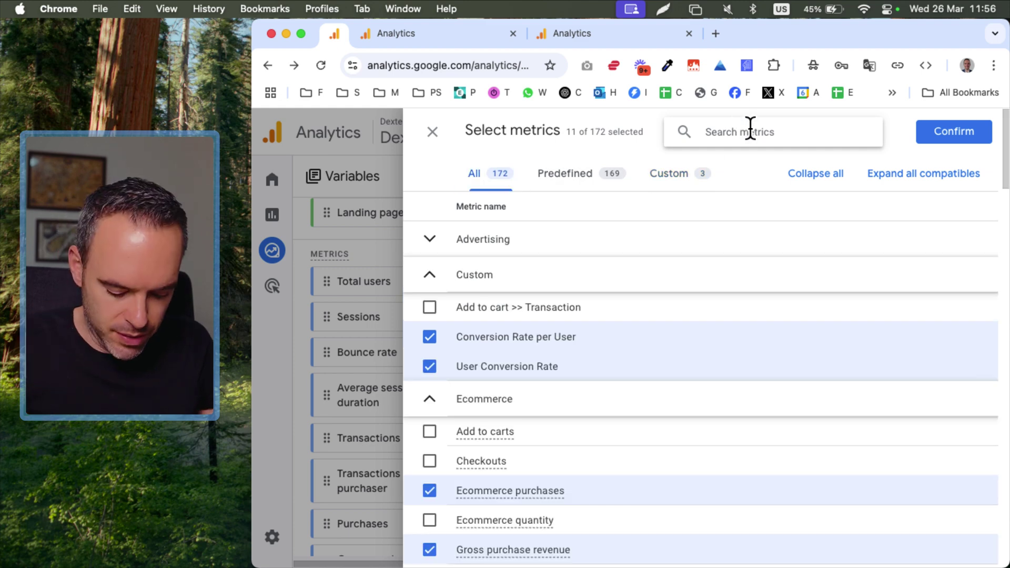
type("user key")
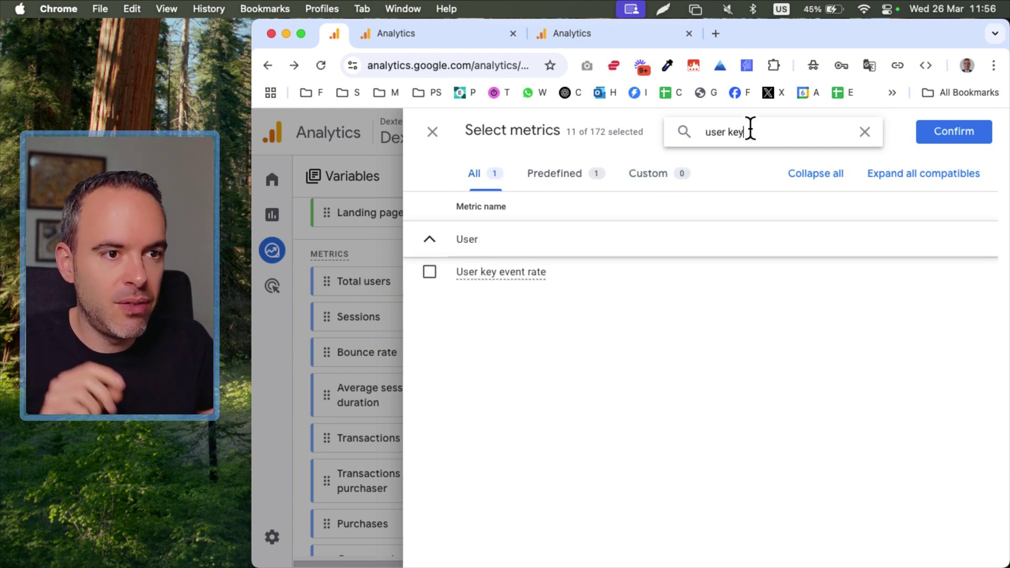
mouse_move(600, 259)
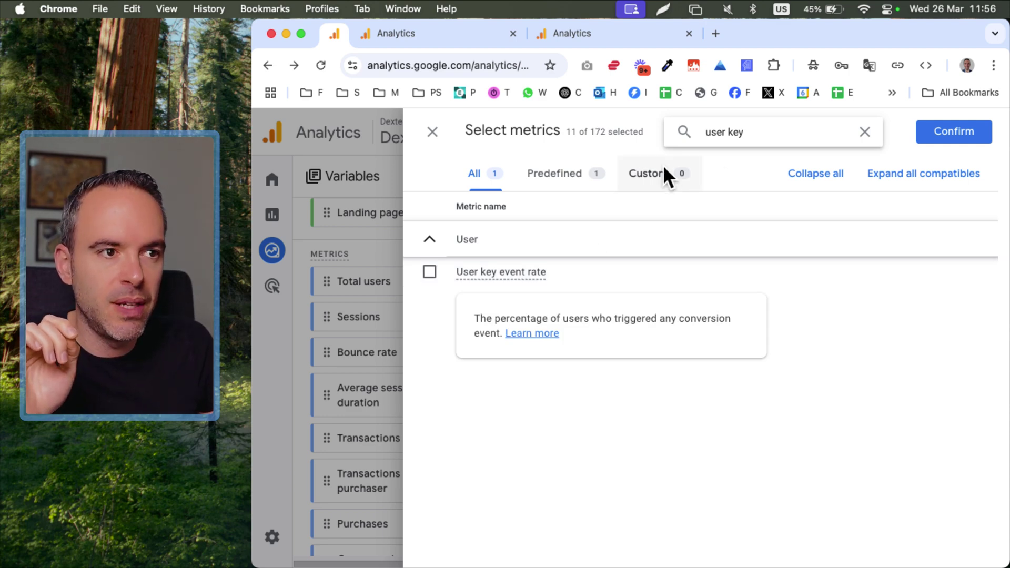
left_click(868, 131)
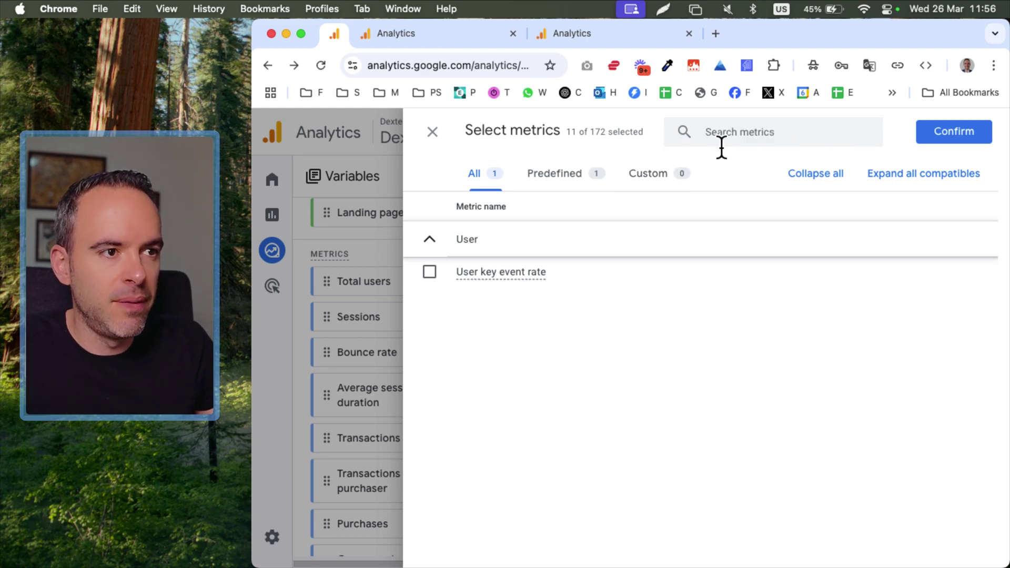
left_click(684, 174)
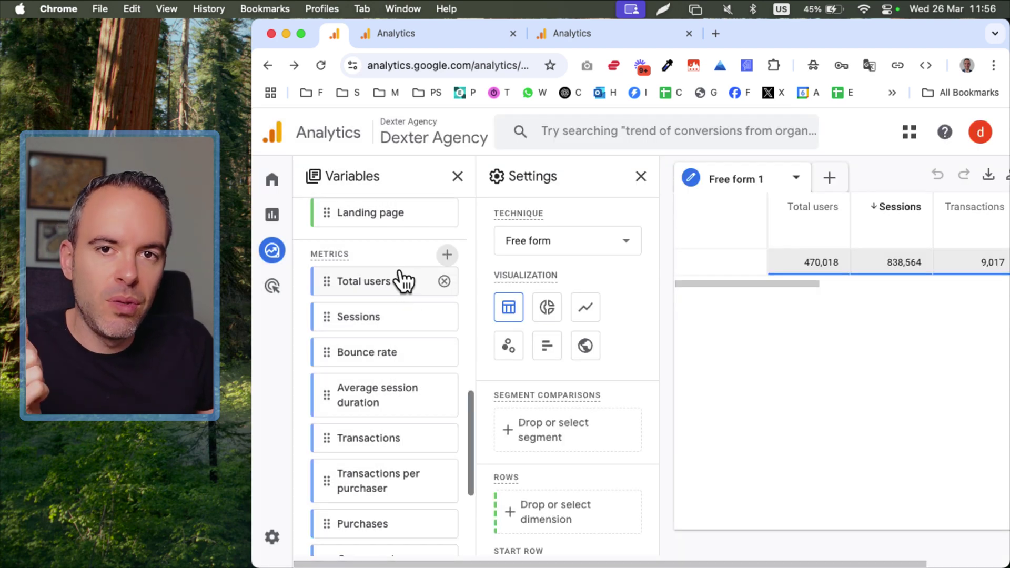
Step: Remove the Sessions and Ecommerce purchases metrics from the exploration's variables
left_click(446, 314)
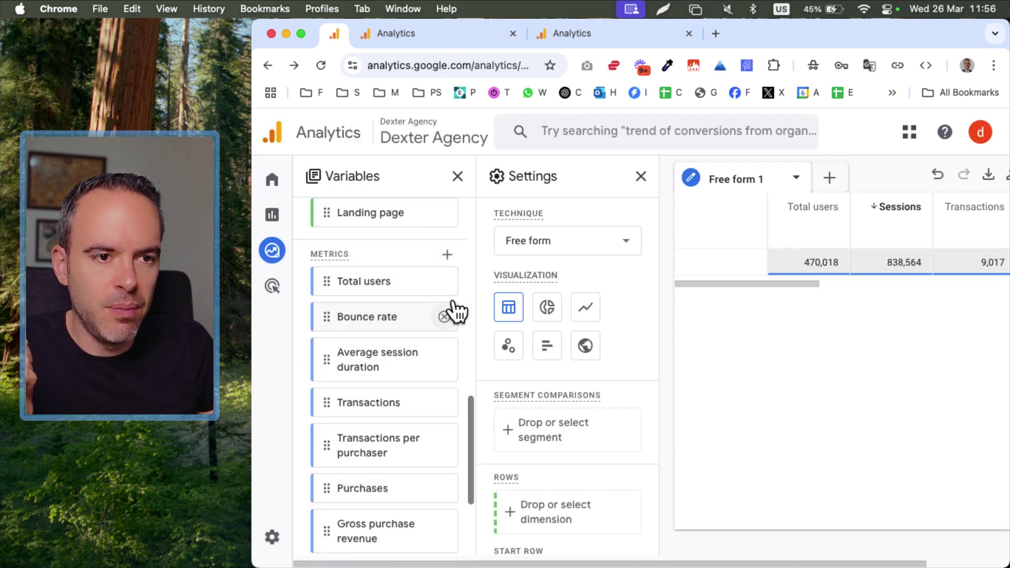
scroll(391, 315, "down", 2)
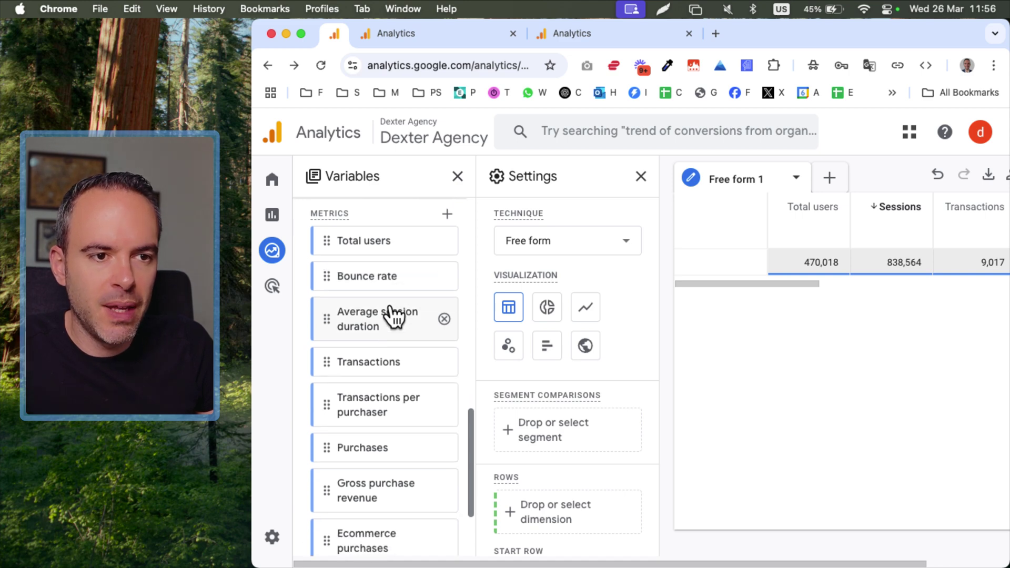
scroll(399, 315, "down", 3)
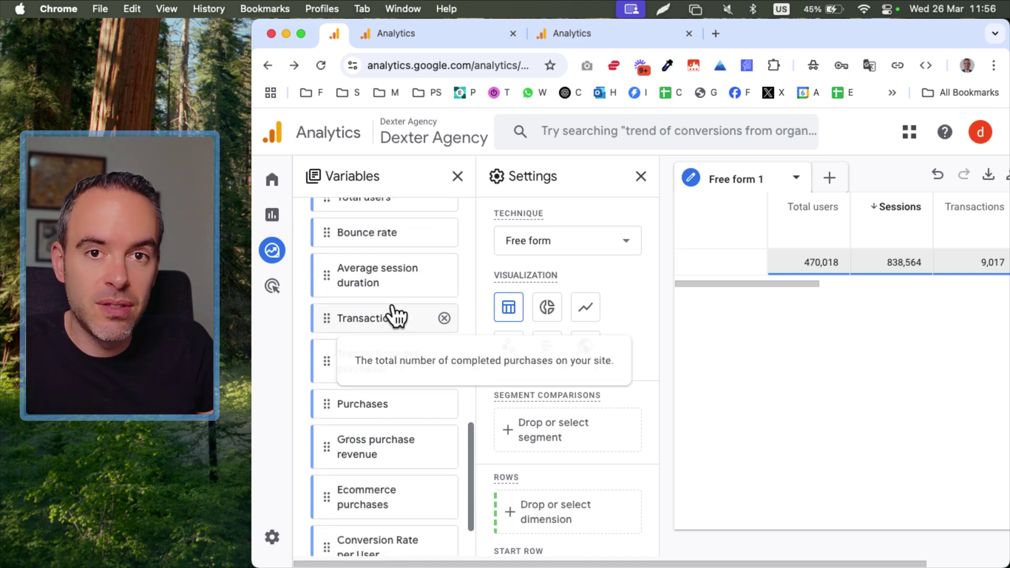
scroll(400, 325, "down", 3)
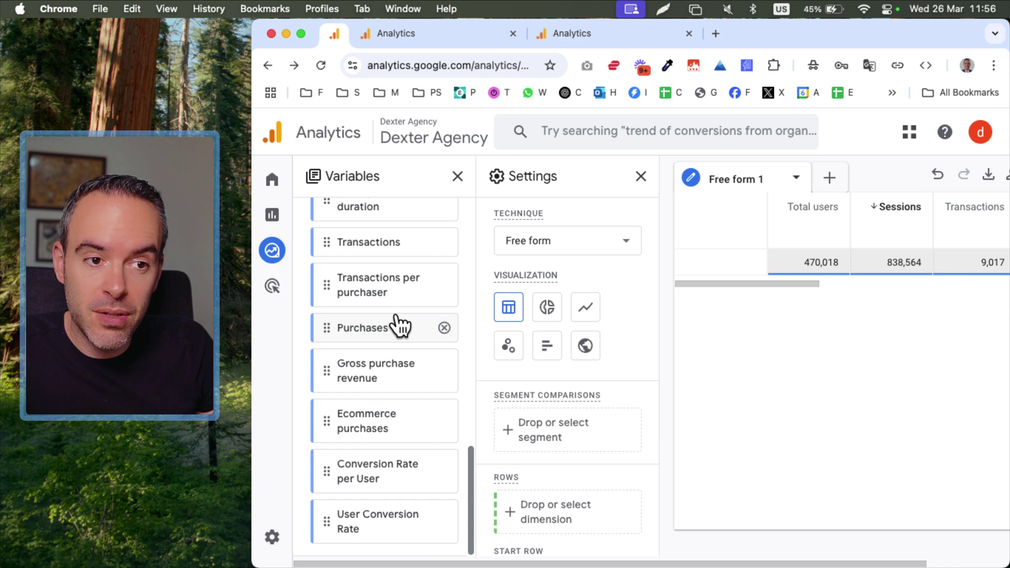
mouse_move(399, 326)
left_click(445, 418)
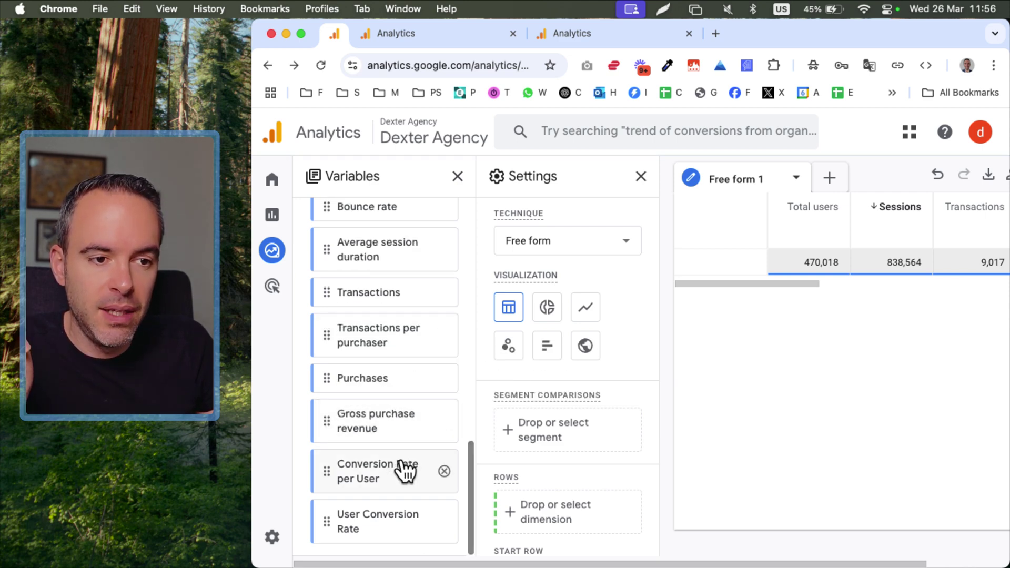
Step: Remove Sessions from the free-form report's values and try to add Total users from the metrics list
scroll(422, 451, "up", 3)
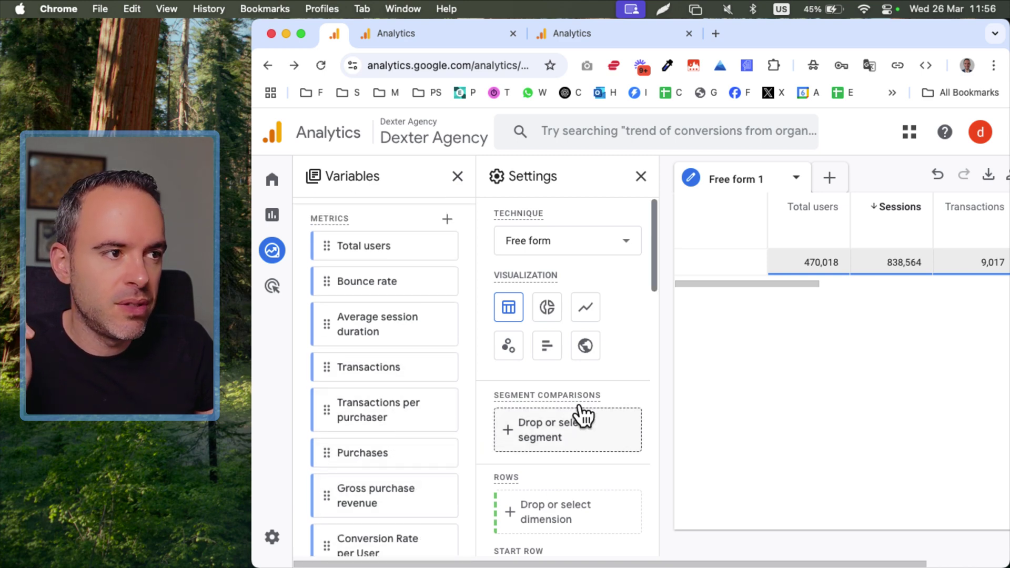
scroll(570, 503, "down", 4)
scroll(576, 502, "down", 8)
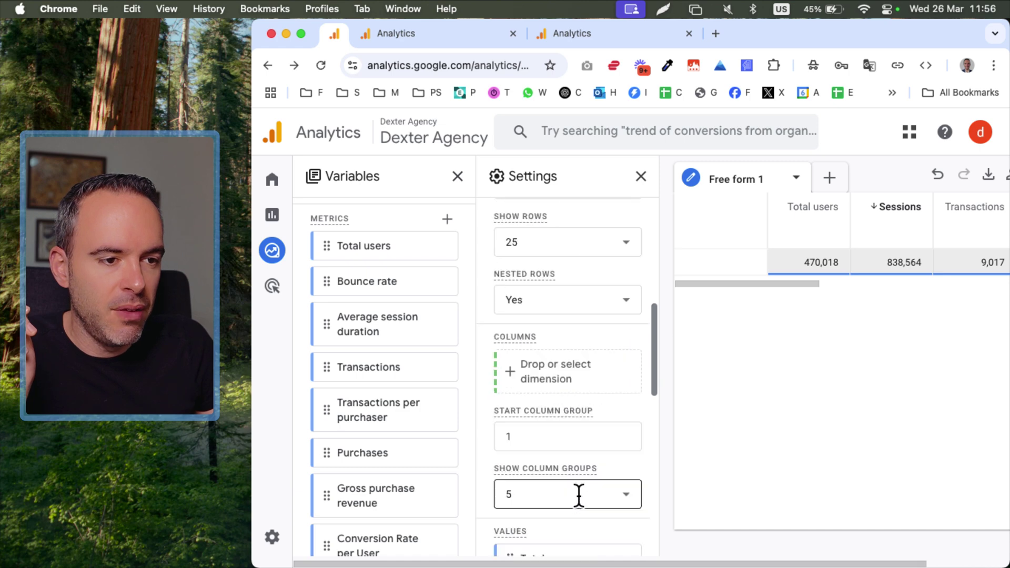
left_click(626, 421)
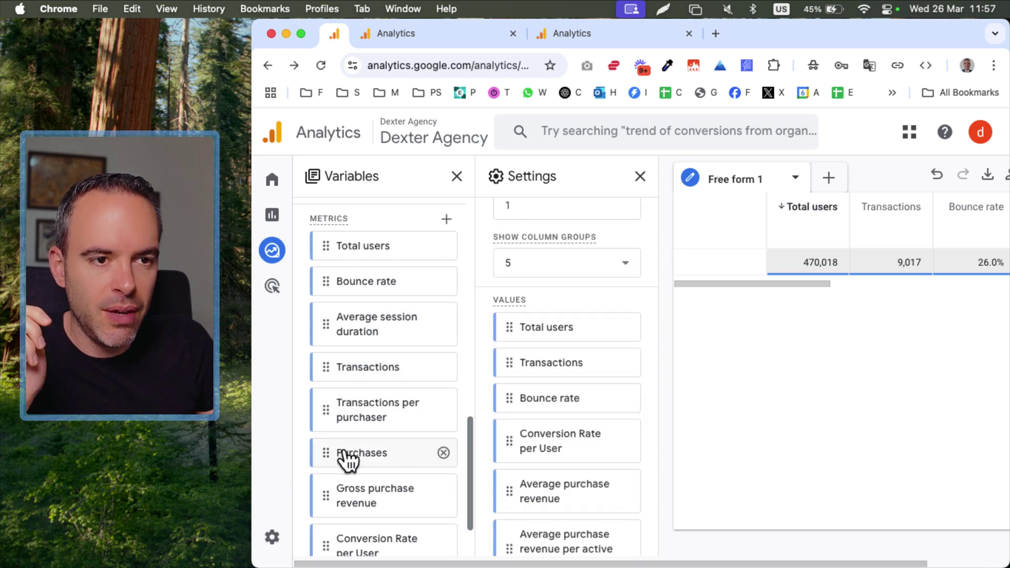
double_click(389, 243)
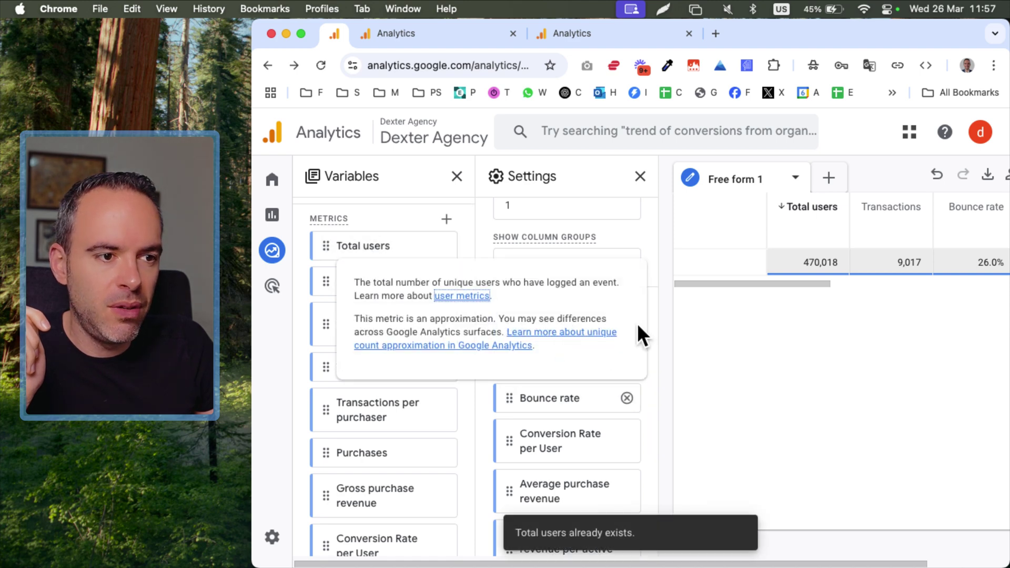
Step: Look through the segments, dimensions and report settings, and try to place the Landing page + query string dimension in the report
scroll(648, 307, "up", 6)
scroll(614, 416, "down", 6)
scroll(591, 266, "up", 3)
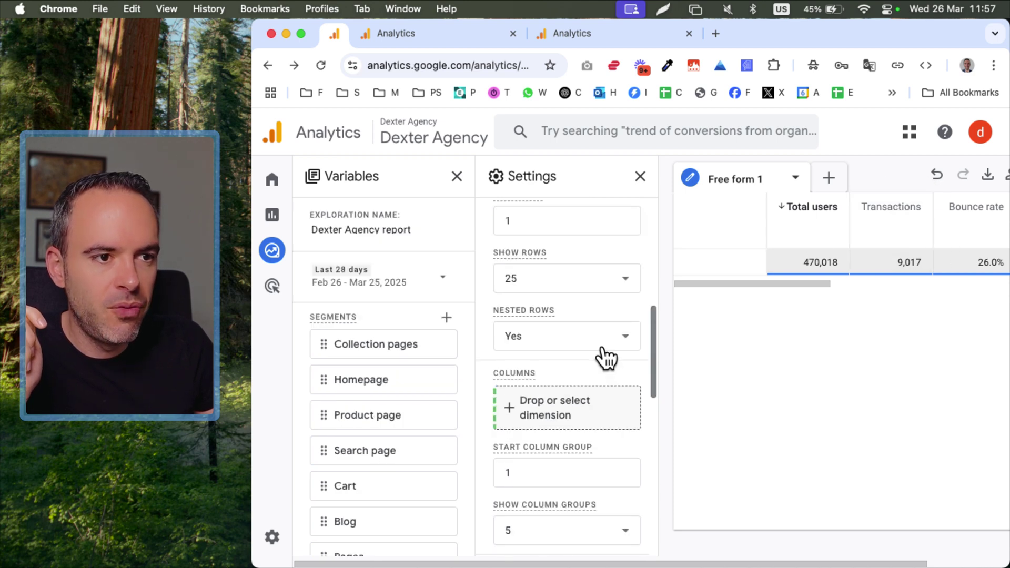
scroll(600, 352, "up", 2)
scroll(599, 352, "up", 4)
scroll(411, 357, "down", 5)
scroll(406, 351, "down", 1)
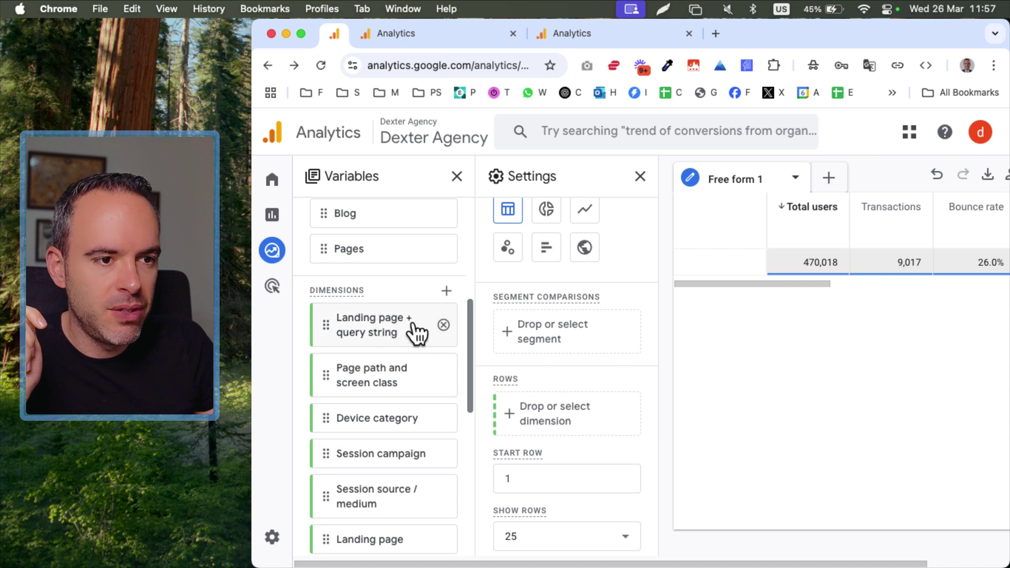
left_click_drag(396, 323, 500, 331)
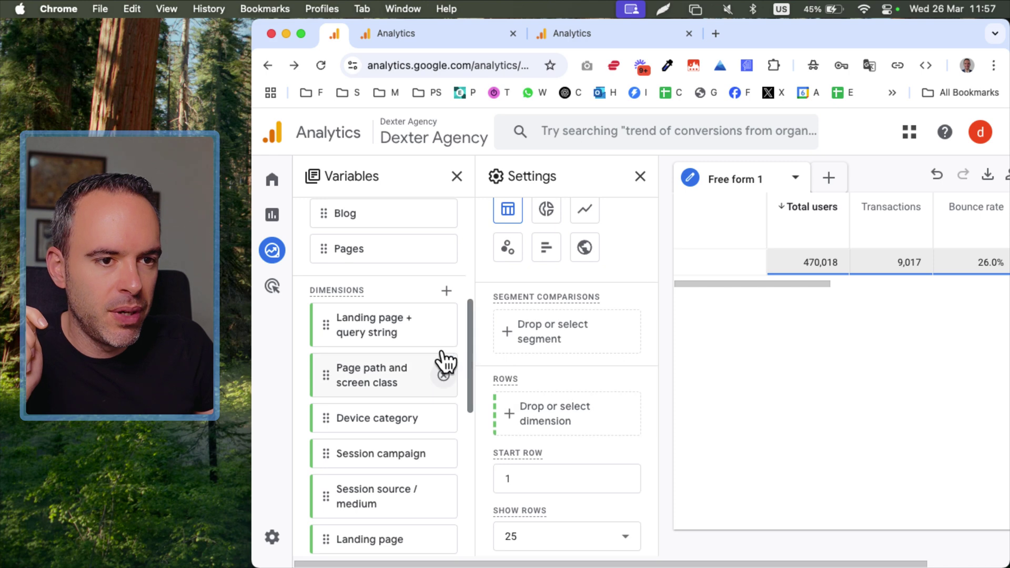
Step: Review the exploration's metrics and the metrics used as report values, from Total users to Gross purchase revenue
scroll(440, 354, "down", 6)
scroll(386, 301, "up", 1)
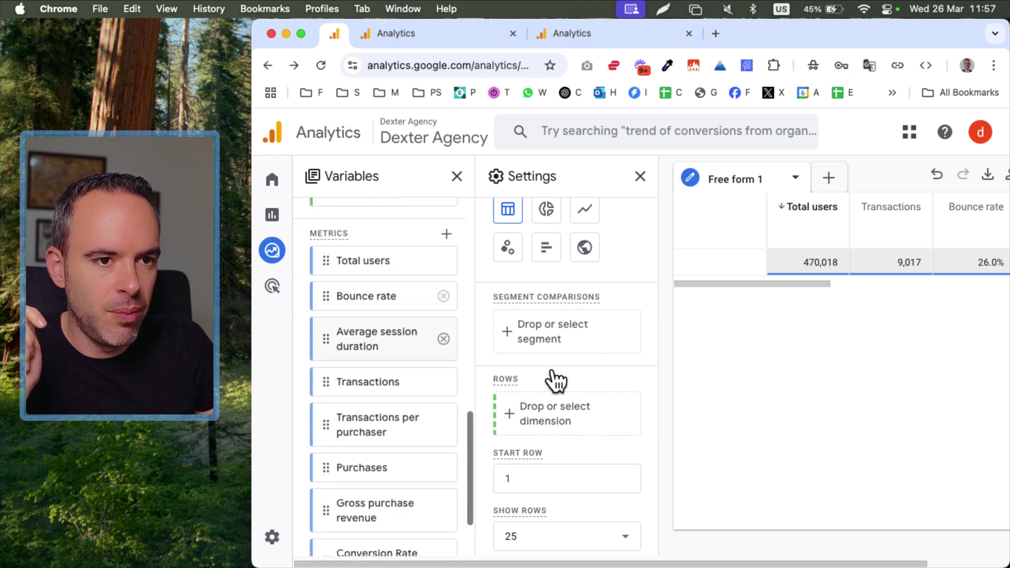
scroll(557, 383, "down", 6)
scroll(593, 431, "down", 4)
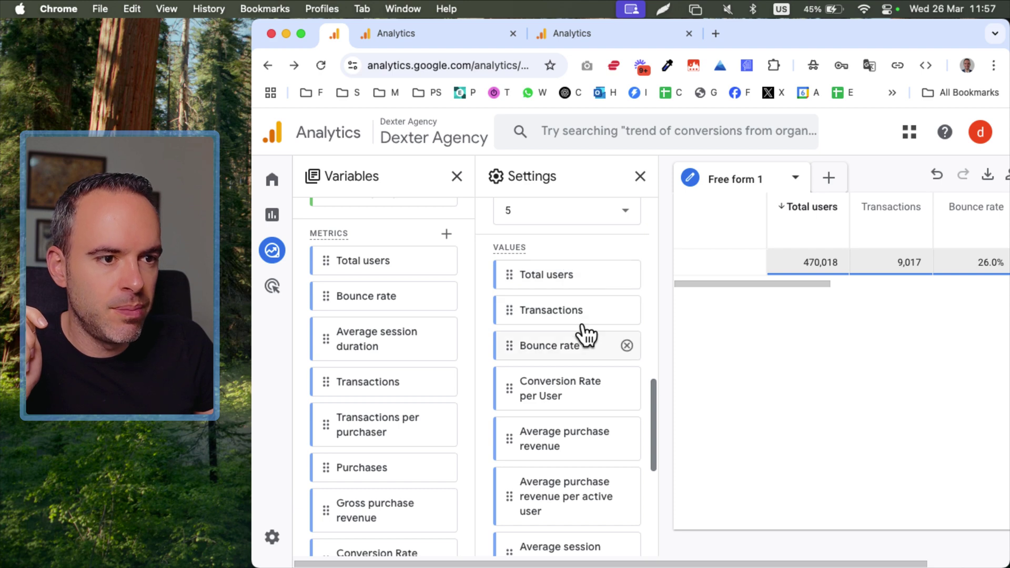
scroll(594, 361, "down", 1)
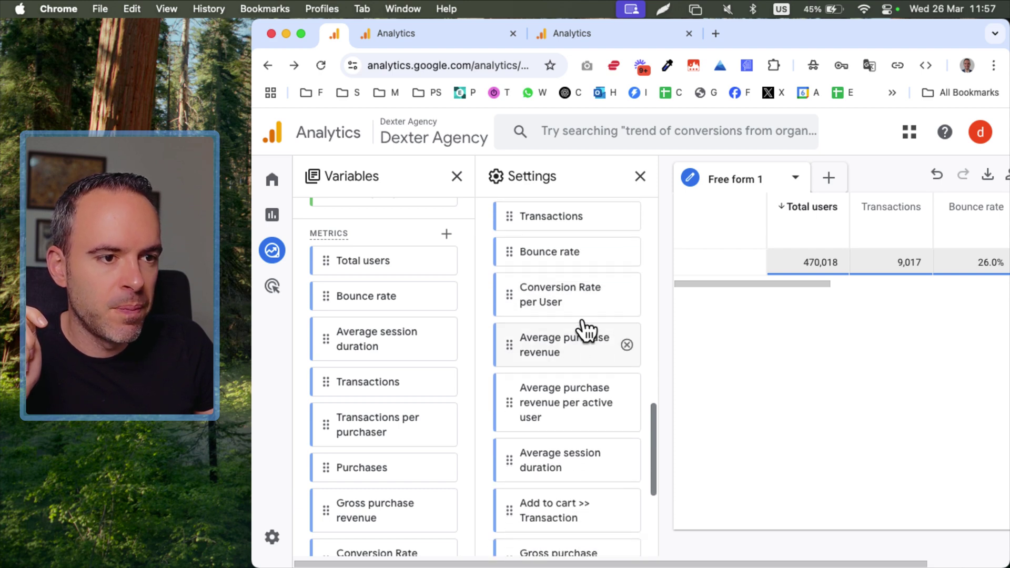
scroll(593, 338, "down", 4)
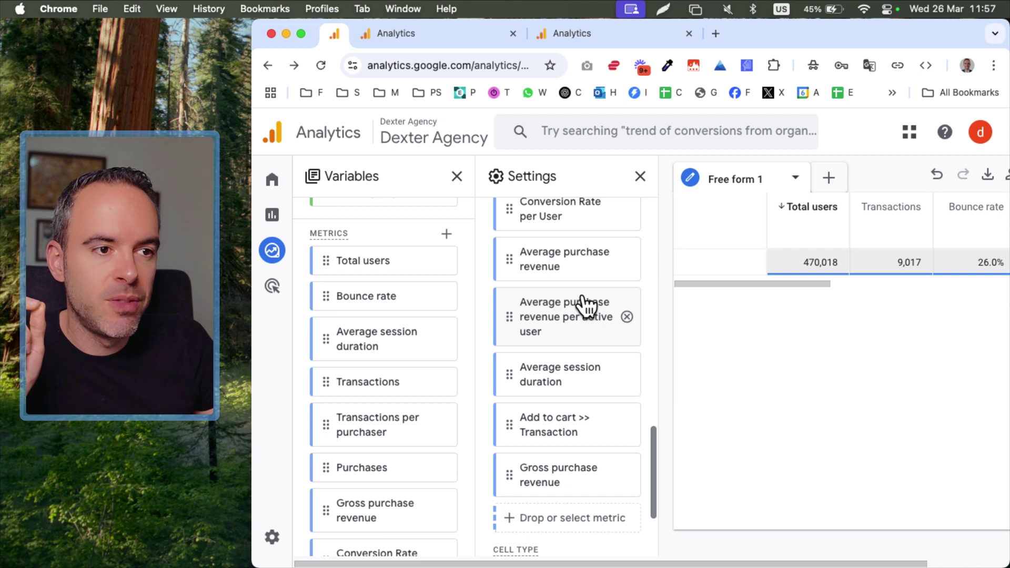
scroll(594, 315, "down", 1)
scroll(426, 338, "down", 1)
scroll(431, 338, "up", 2)
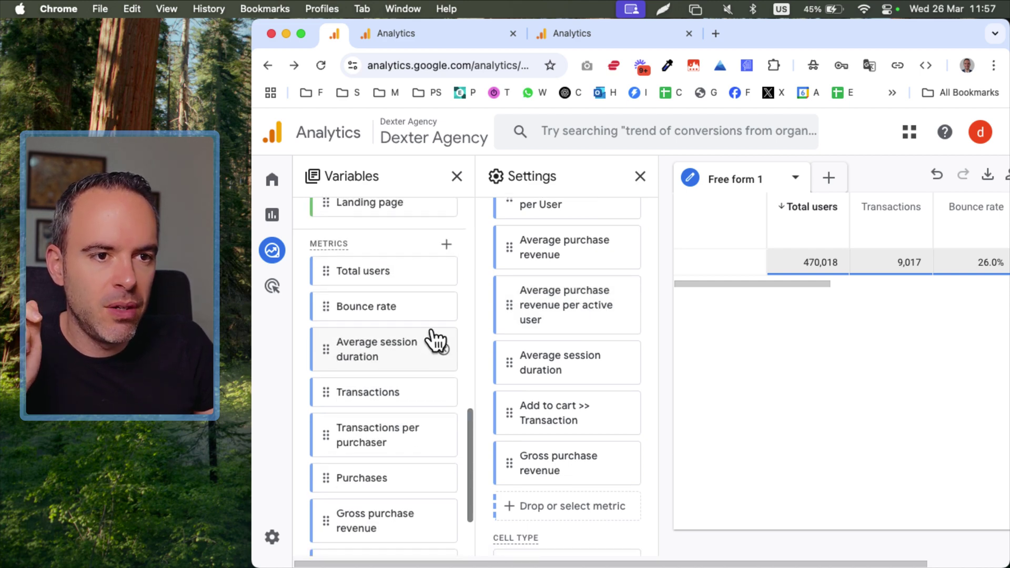
scroll(559, 315, "up", 1)
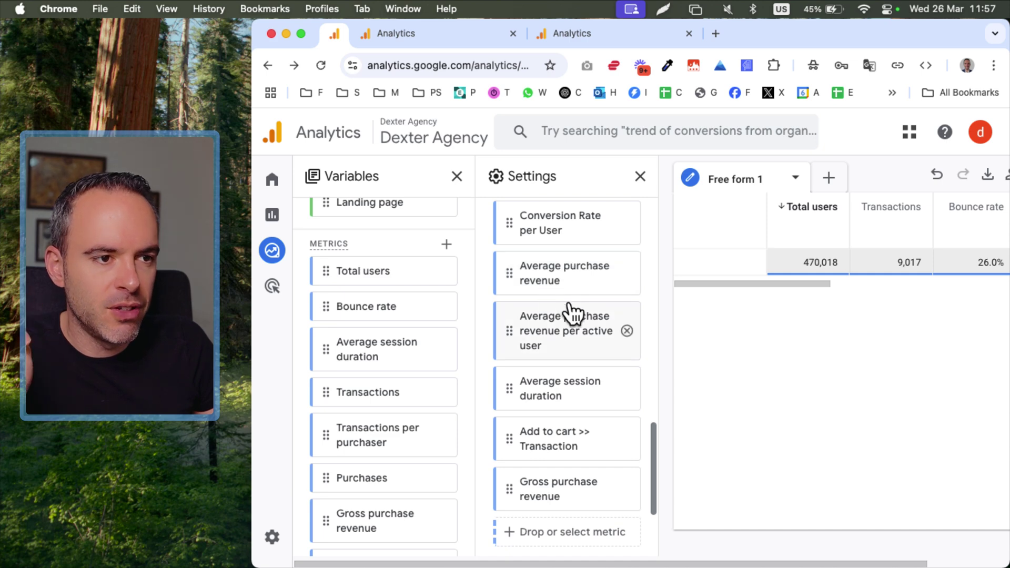
scroll(570, 318, "down", 2)
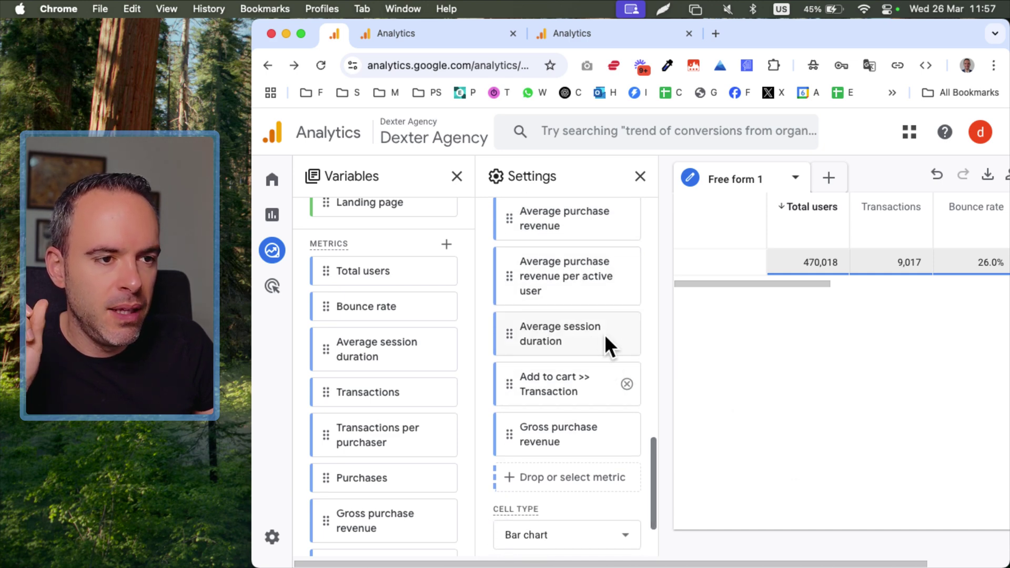
Step: Remove the Add to cart >> Transaction metric from the report's values and collapse the report configuration to enlarge the table
left_click(628, 384)
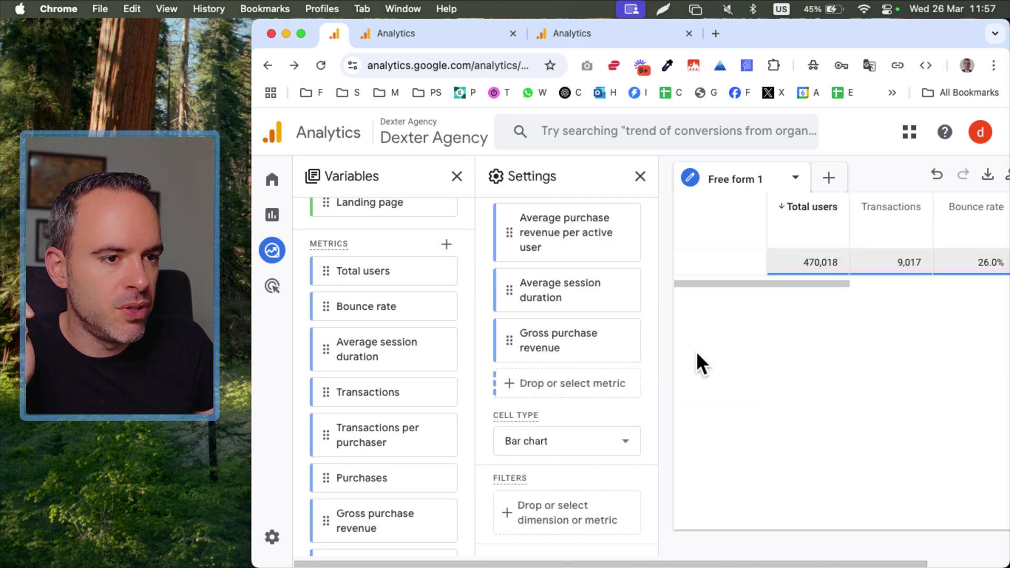
left_click(641, 176)
left_click(456, 176)
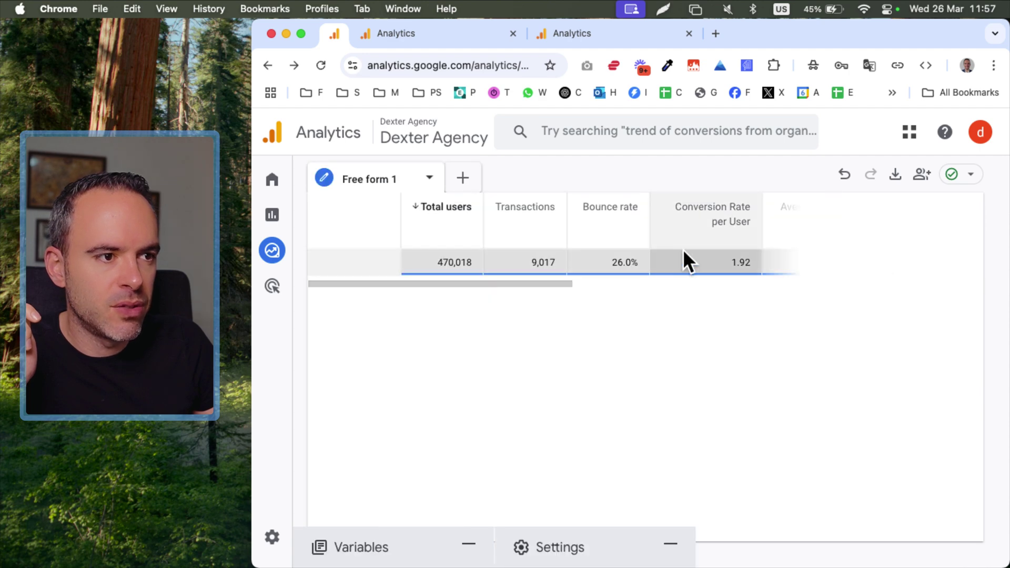
Step: Review the free-form report's totals for total users, transactions, bounce rate, conversion rate per user and average session duration
scroll(702, 254, "right", 5)
scroll(702, 254, "left", 4)
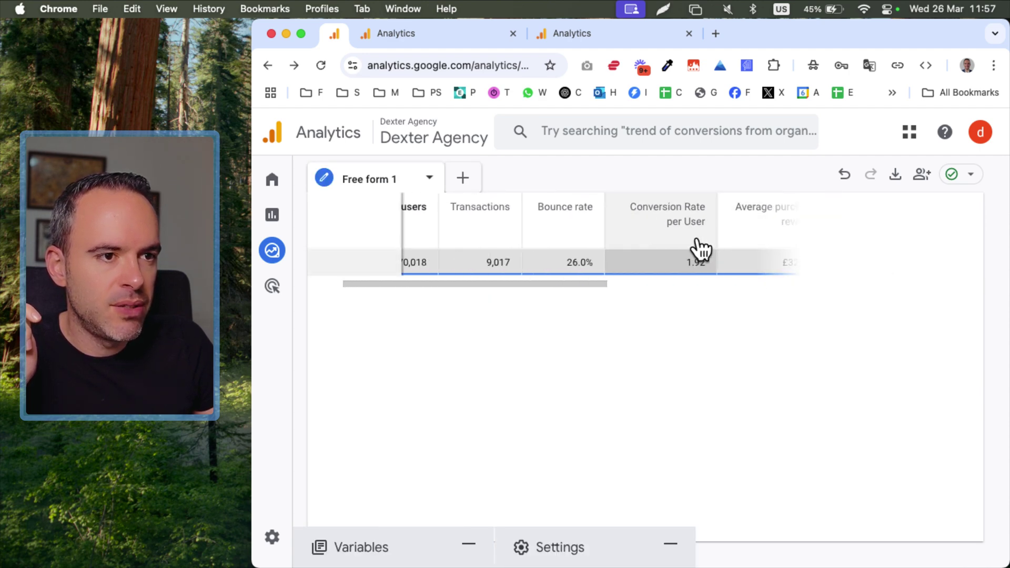
scroll(700, 250, "left", 2)
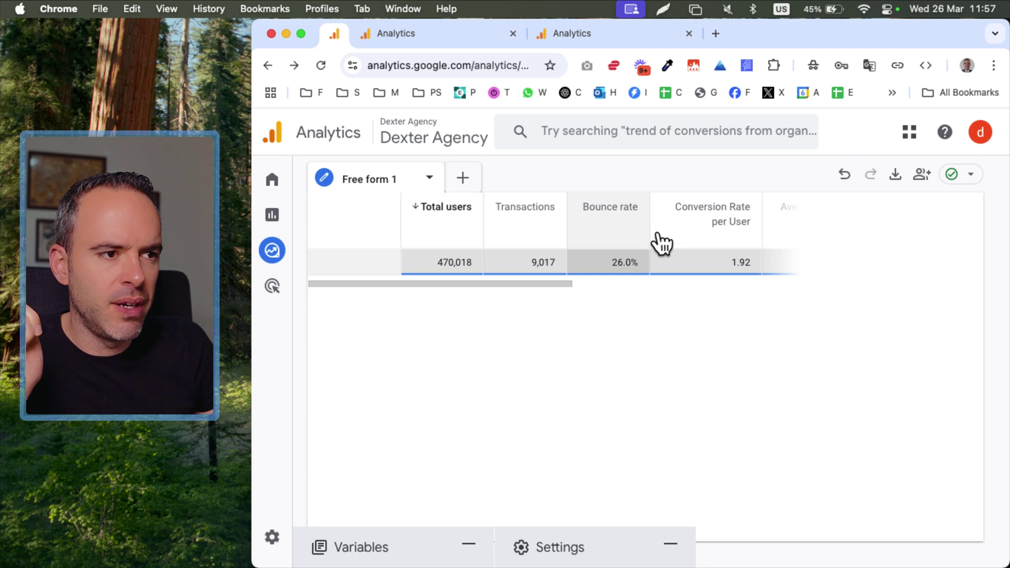
scroll(661, 241, "right", 6)
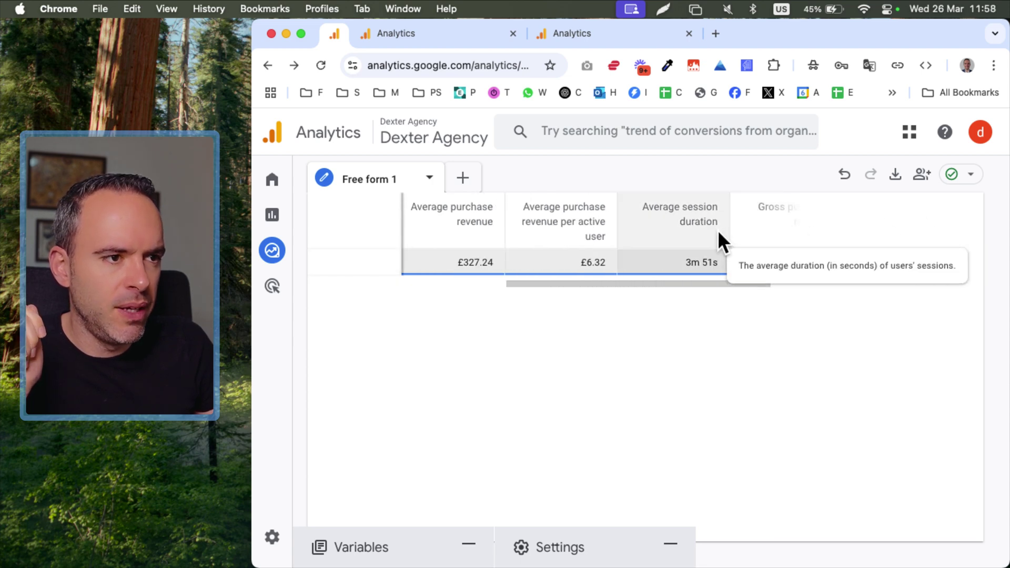
scroll(668, 263, "left", 2)
left_click(462, 544)
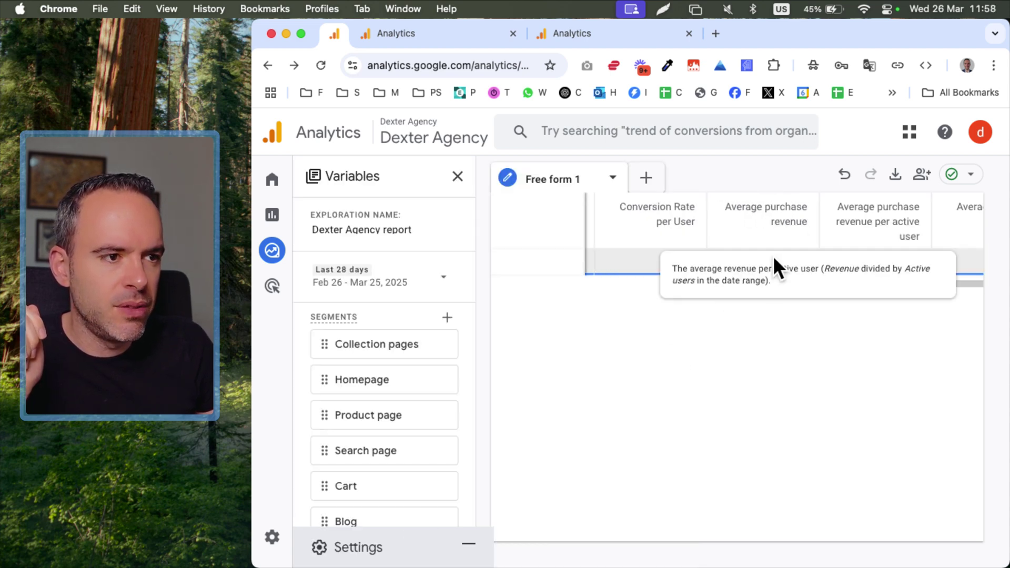
scroll(699, 242, "left", 3)
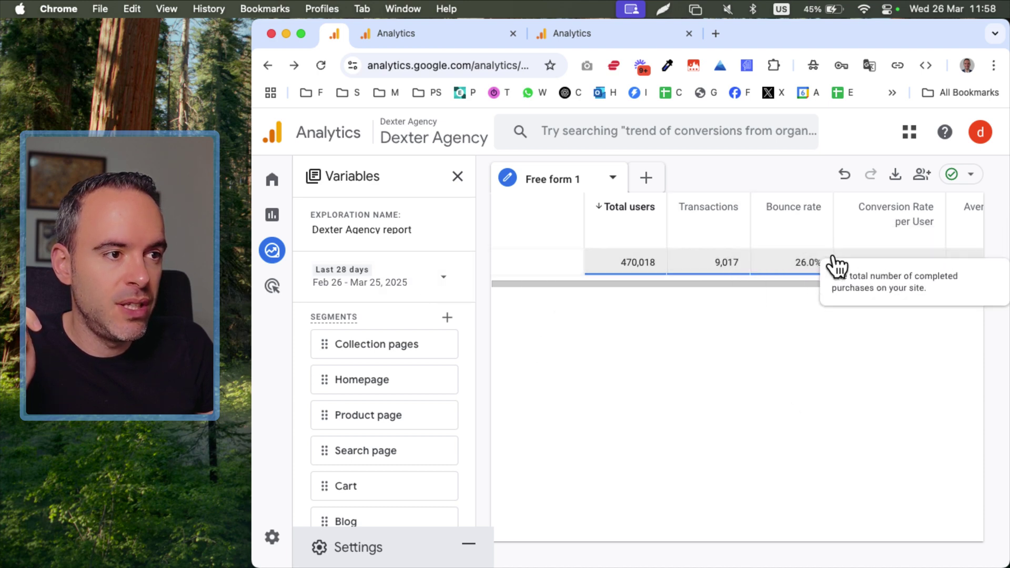
Step: Compare average purchase revenue with average purchase revenue per active user in the totals, and check the gross purchase revenue
left_click_drag(799, 276, 866, 270)
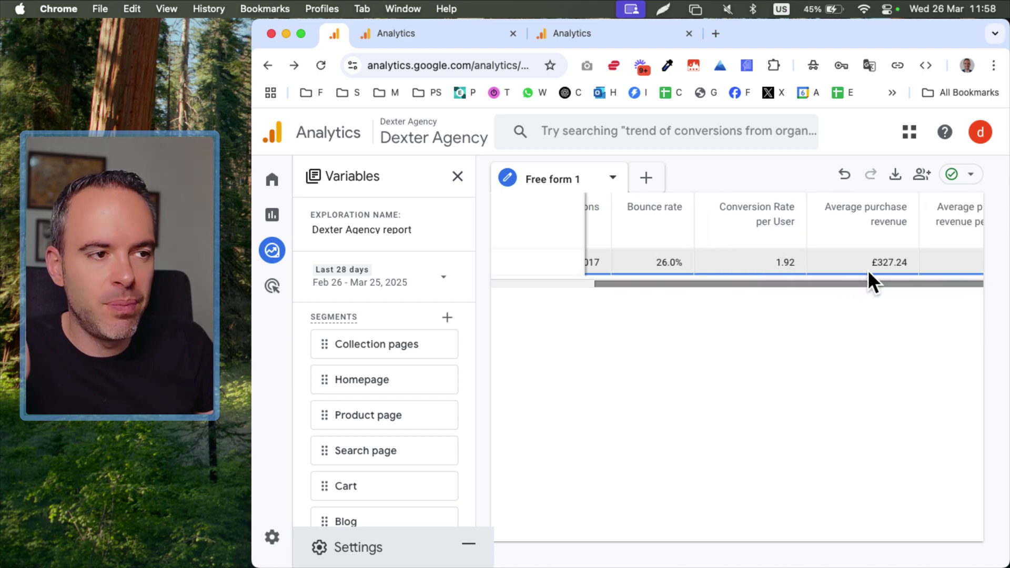
left_click_drag(863, 269, 882, 268)
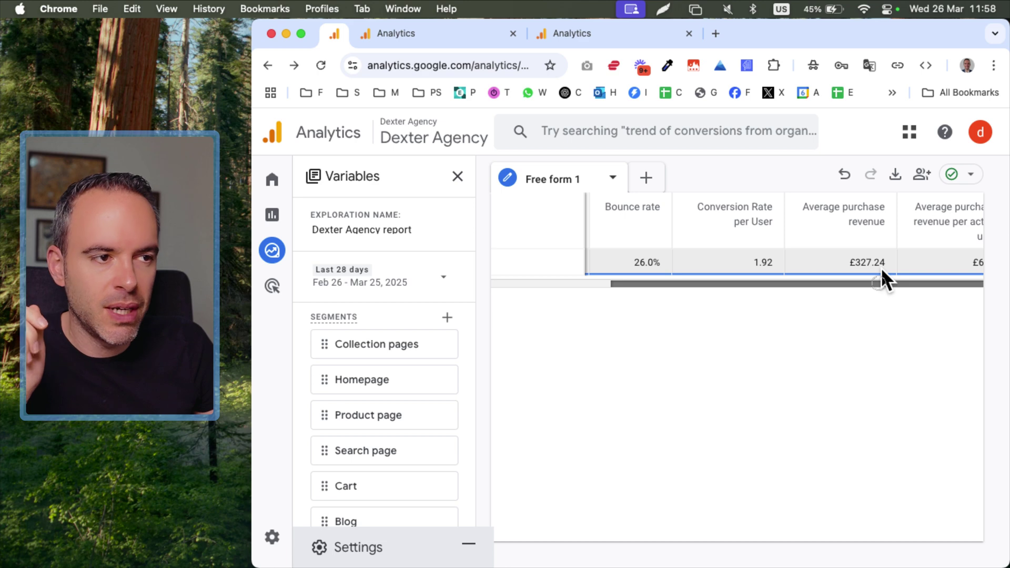
scroll(882, 271, "right", 5)
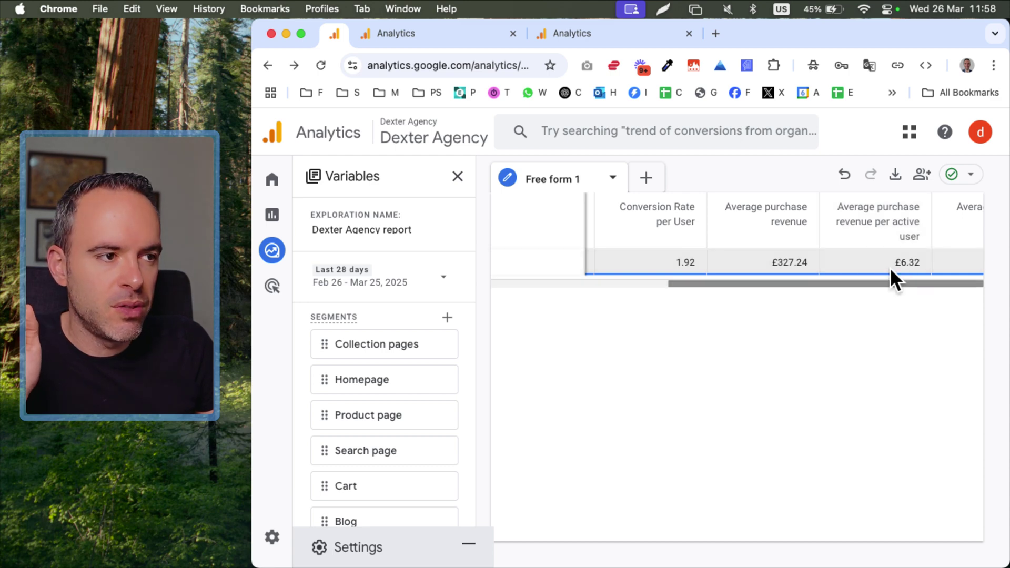
scroll(889, 267, "left", 2)
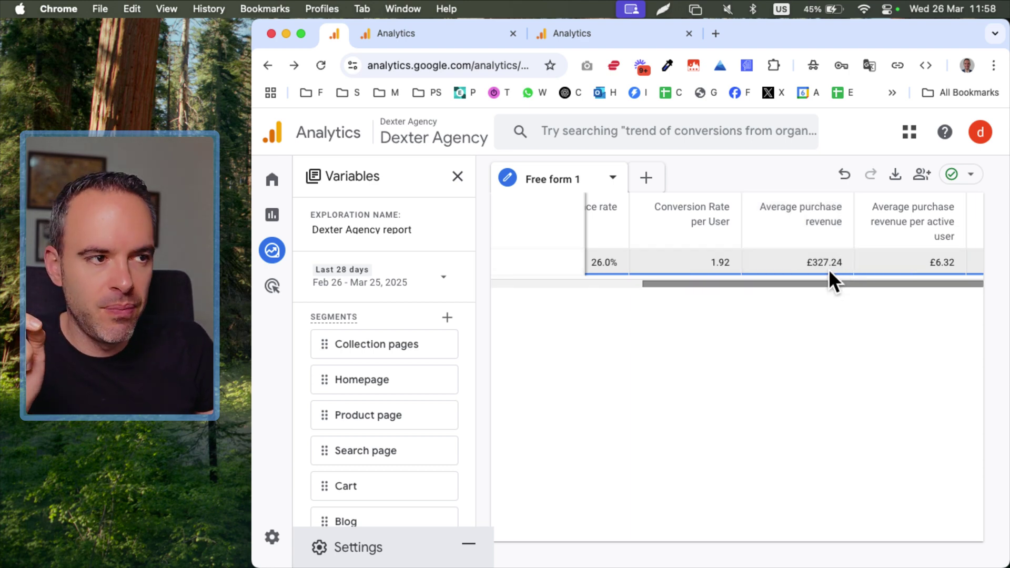
scroll(862, 247, "right", 2)
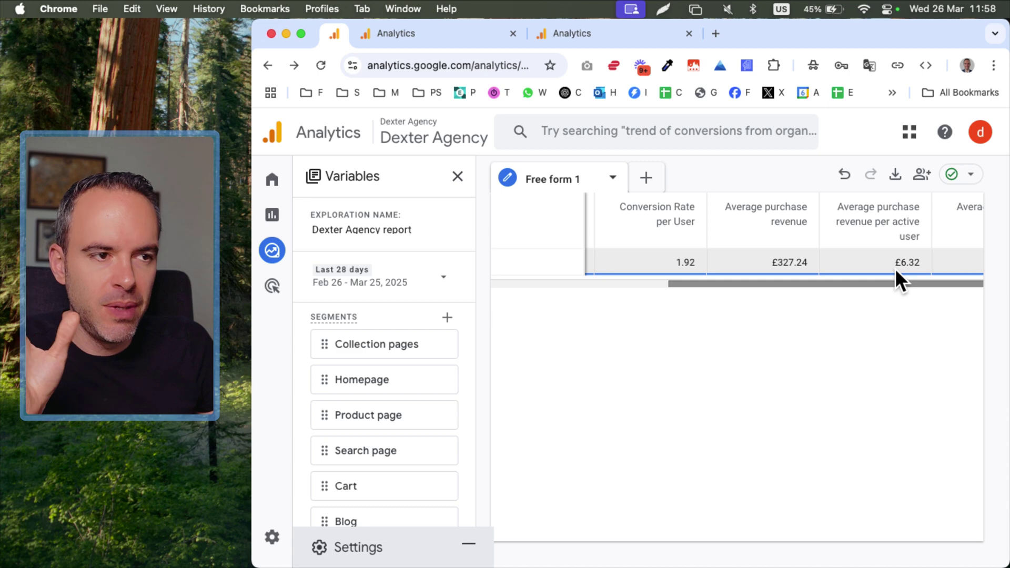
scroll(895, 268, "left", 5)
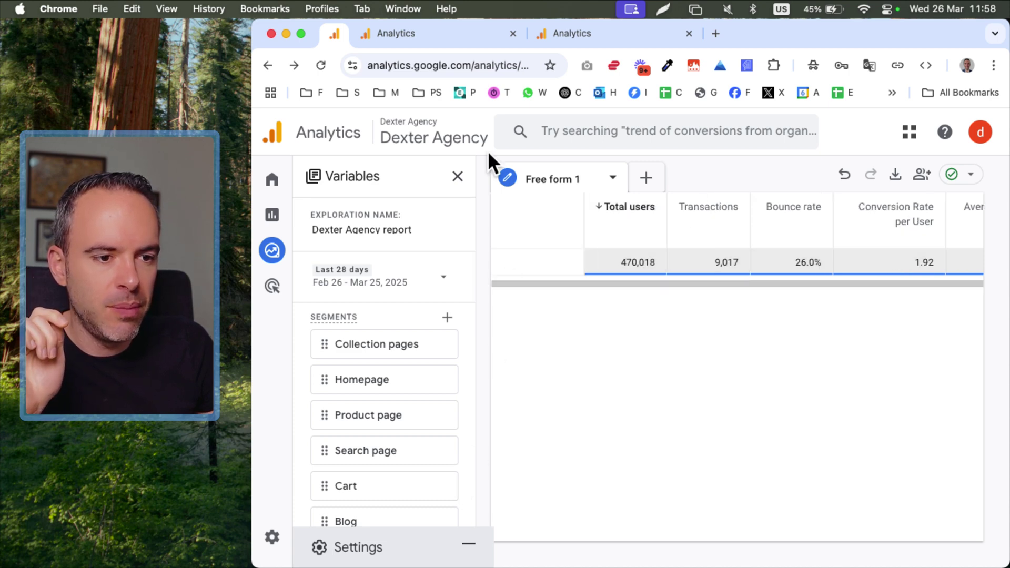
left_click(468, 172)
left_click_drag(590, 275, 810, 279)
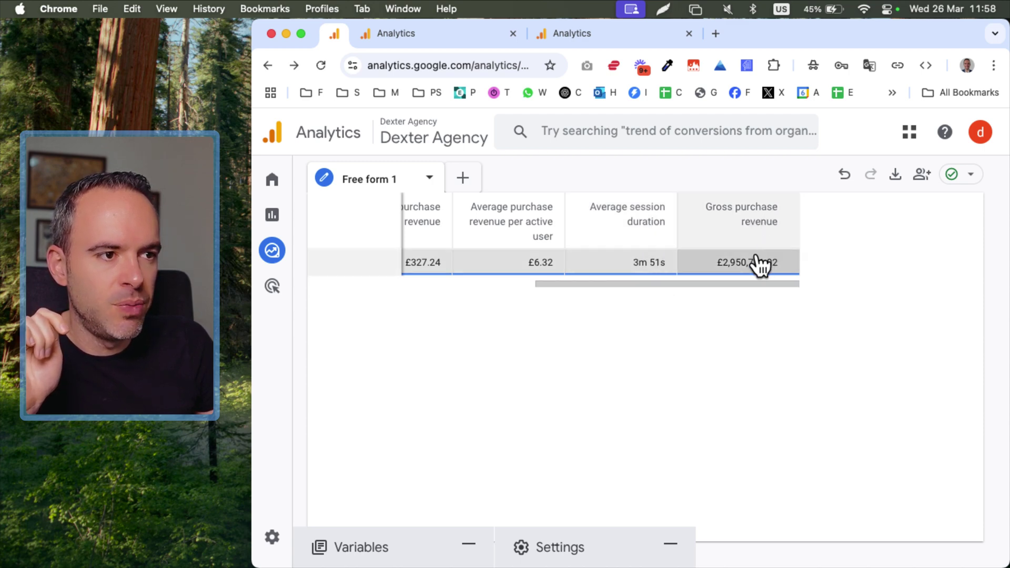
left_click_drag(593, 279, 394, 278)
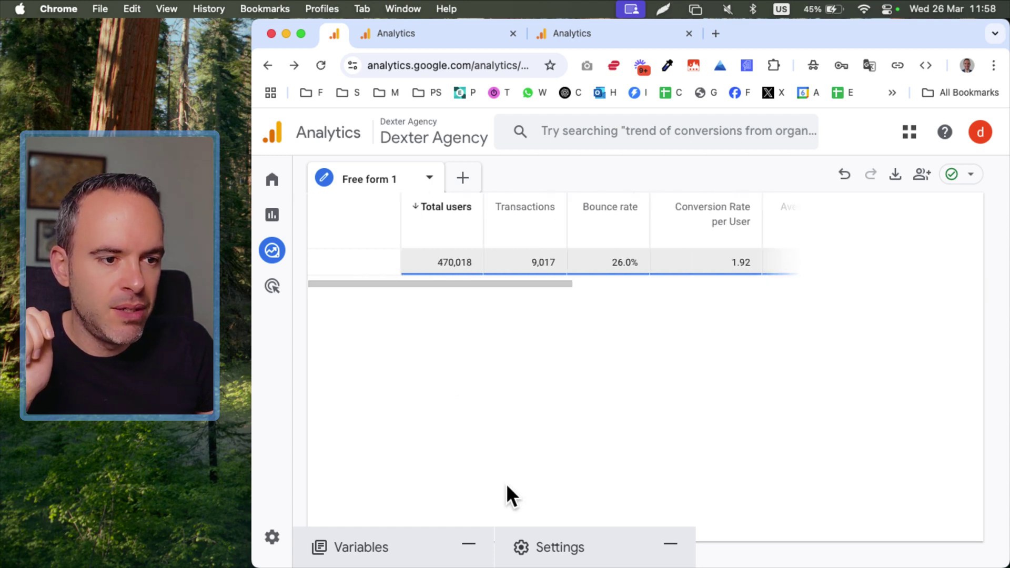
Step: Add the Device category dimension to the free-form report's rows
left_click(540, 535)
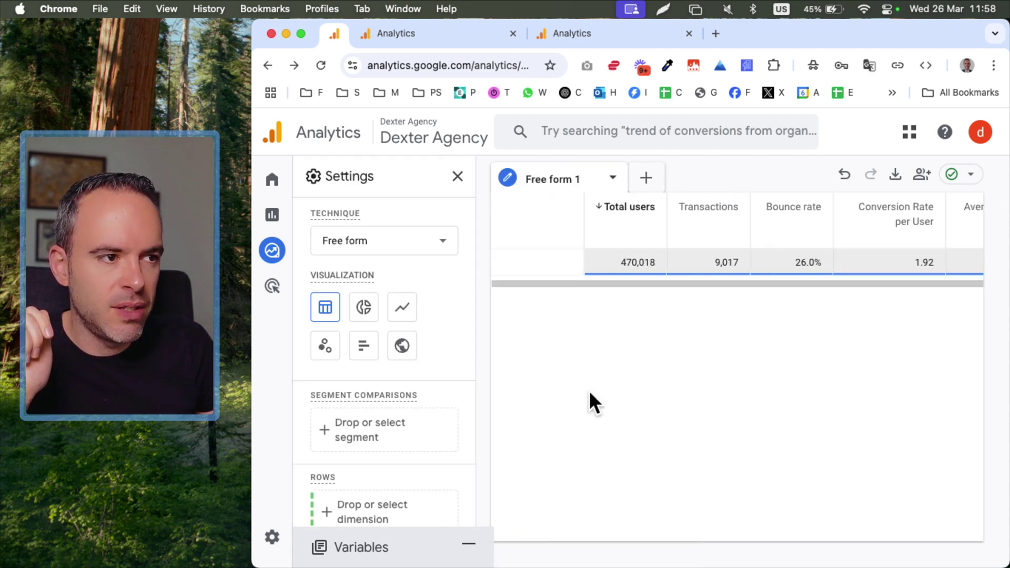
left_click(371, 544)
scroll(852, 279, "right", 5)
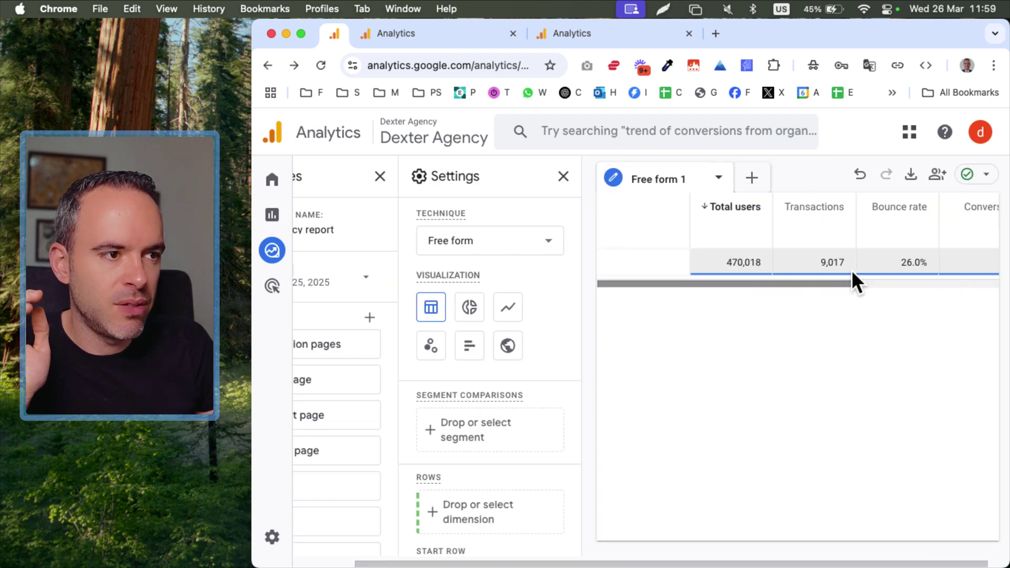
scroll(372, 278, "left", 5)
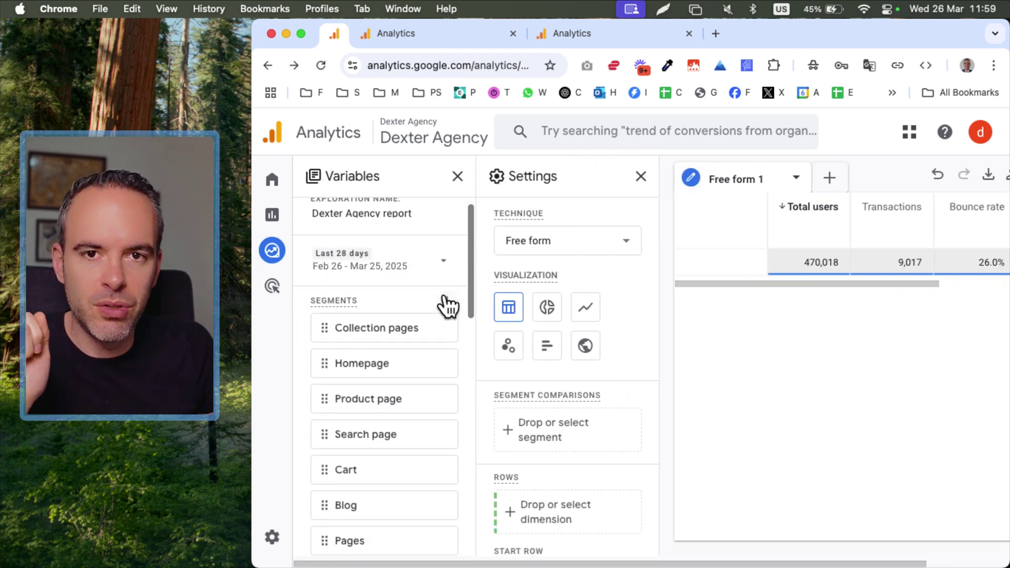
scroll(444, 304, "down", 5)
scroll(450, 303, "down", 3)
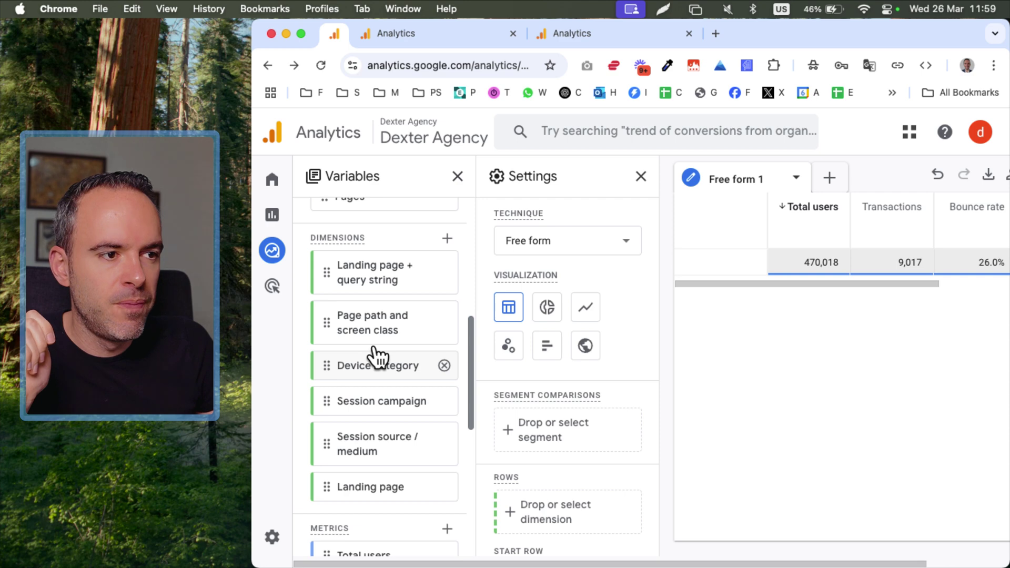
double_click(375, 360)
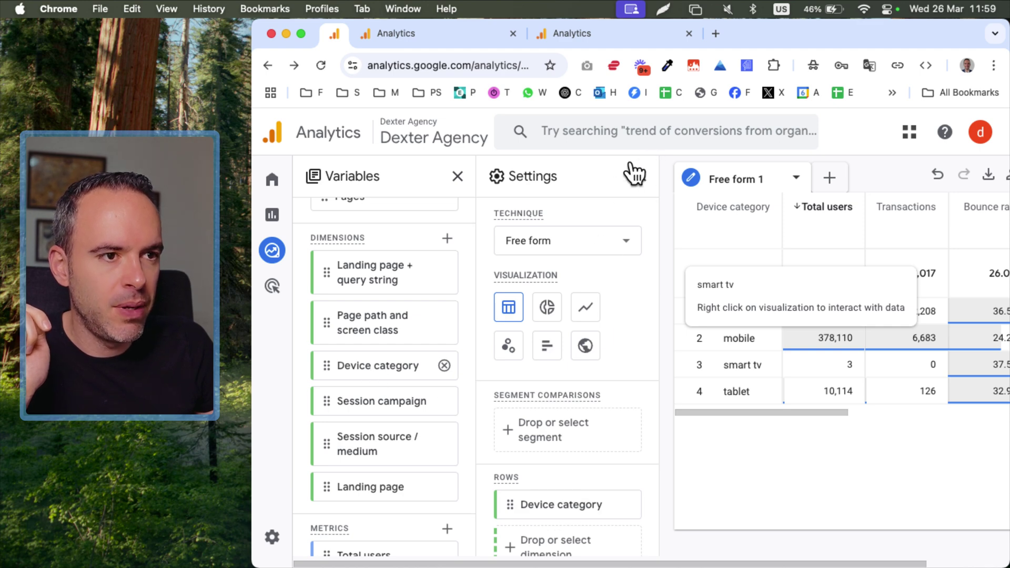
Step: Compare desktop, mobile, smart TV and tablet across every report metric, from Total users to Gross purchase revenue
left_click(640, 177)
left_click(457, 176)
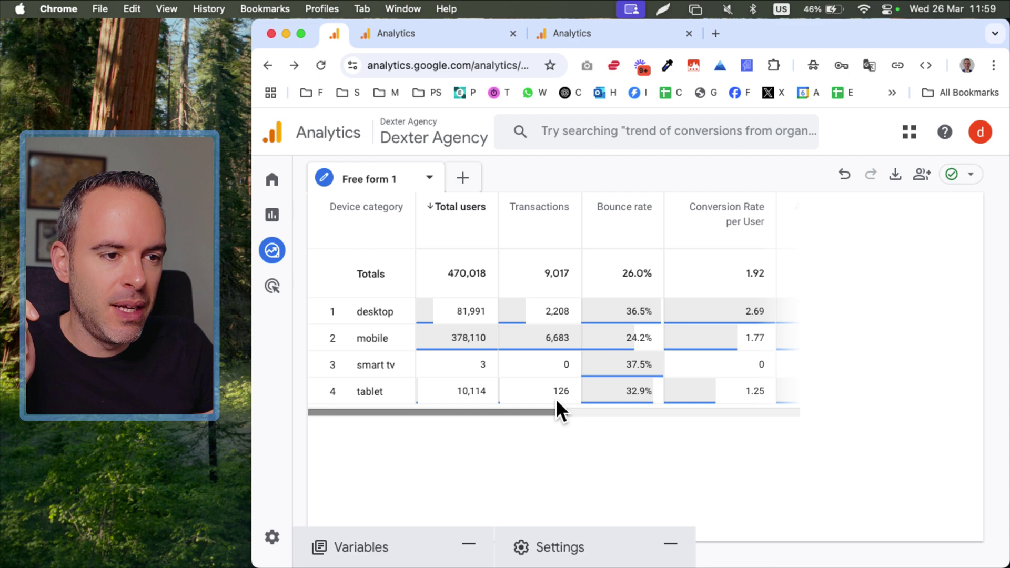
scroll(556, 399, "right", 2)
scroll(570, 399, "right", 3)
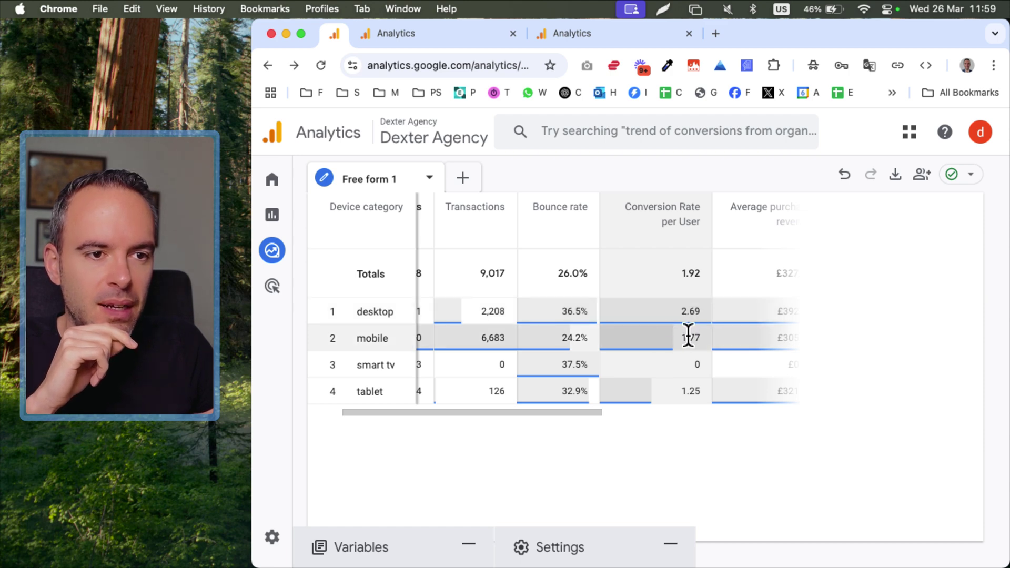
left_click_drag(591, 411, 710, 406)
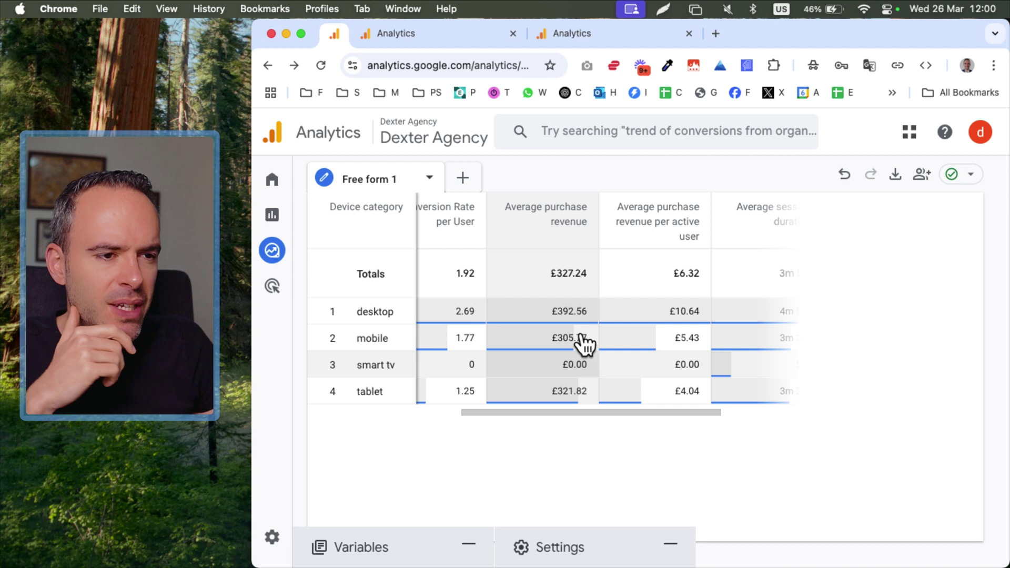
left_click_drag(654, 395, 692, 408)
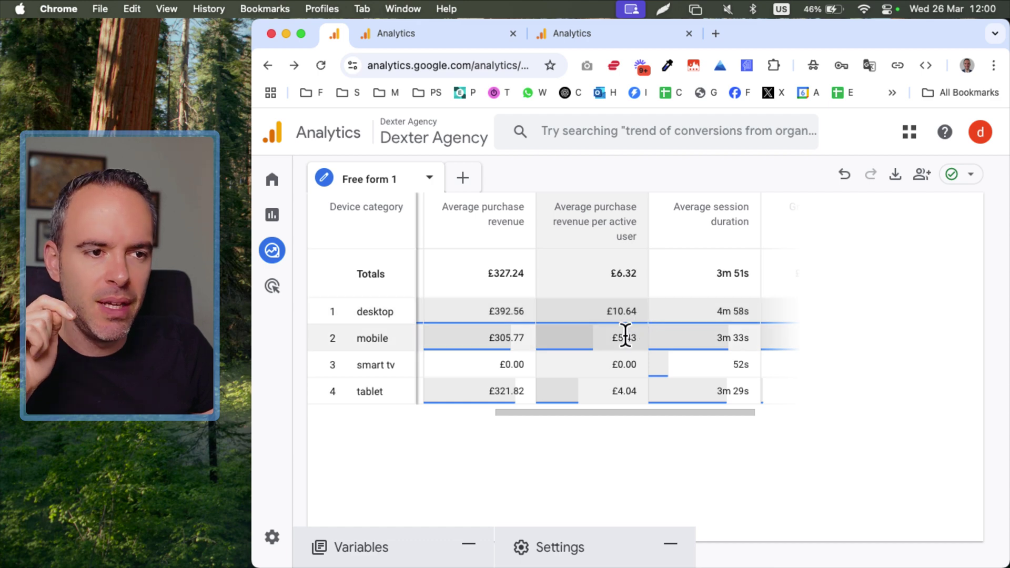
scroll(684, 391, "right", 3)
scroll(686, 391, "right", 3)
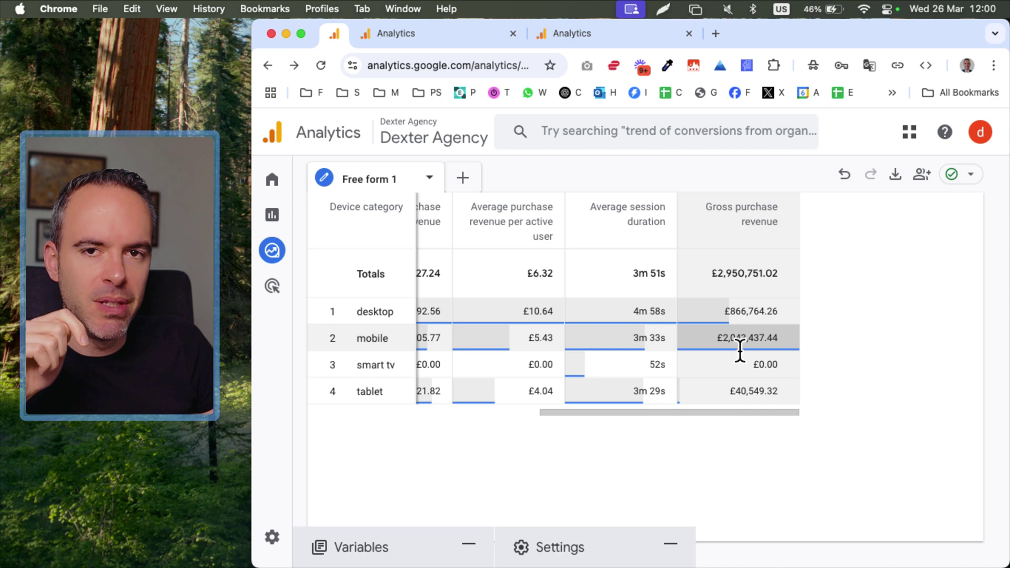
scroll(706, 394, "left", 6)
scroll(443, 390, "left", 10)
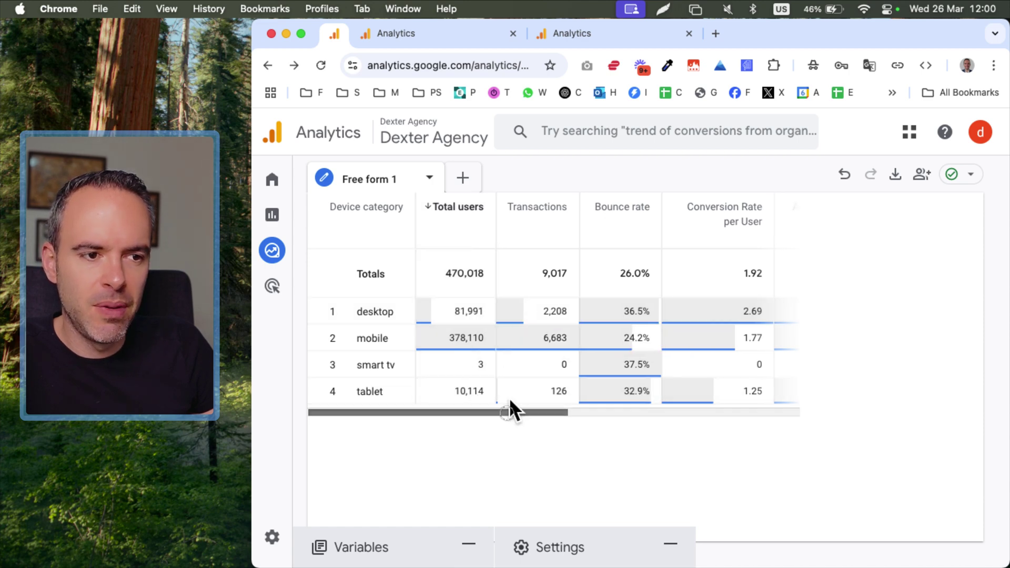
Step: Recheck revenue and session duration by device category against users, transactions, bounce rate and conversion rate per user
left_click_drag(511, 412, 743, 330)
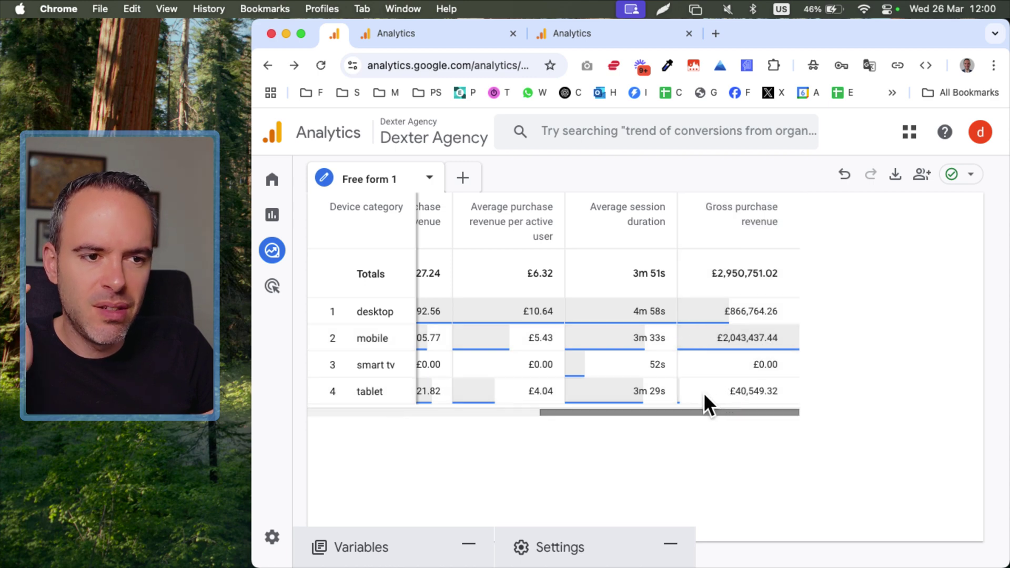
scroll(698, 395, "left", 1)
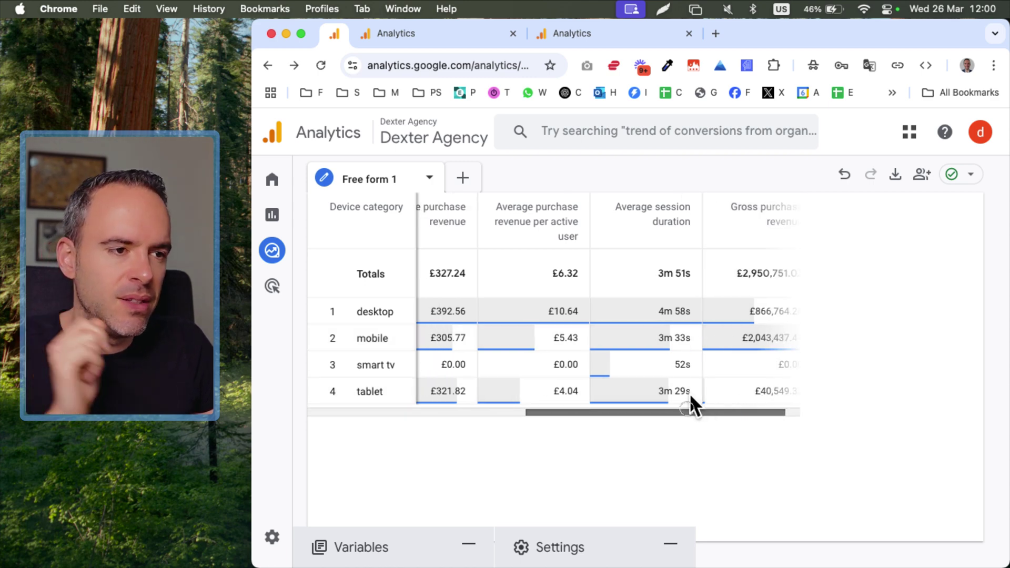
scroll(689, 393, "left", 4)
left_click_drag(609, 391, 717, 403)
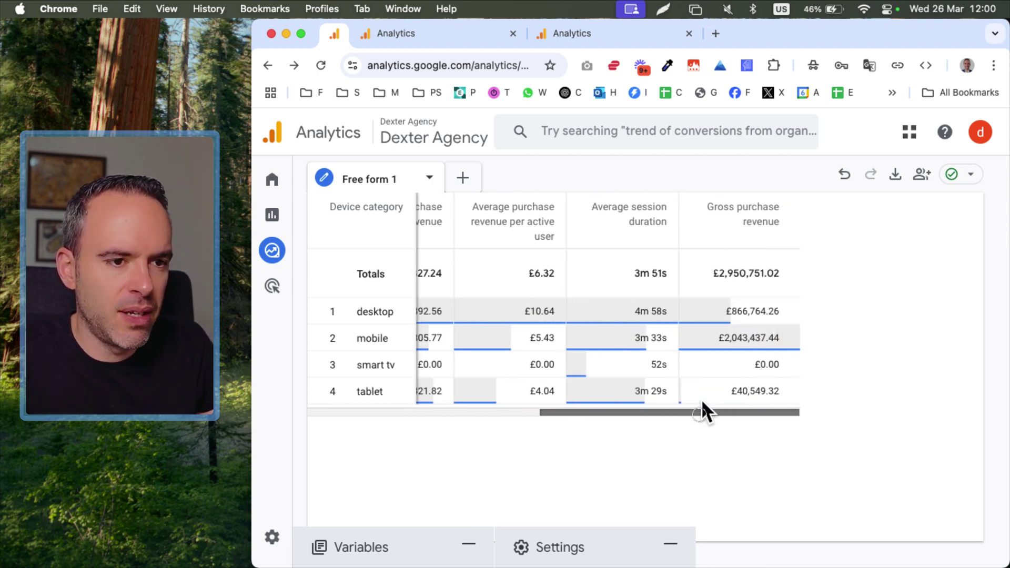
scroll(702, 399, "left", 1)
left_click_drag(703, 400, 462, 401)
scroll(546, 403, "right", 3)
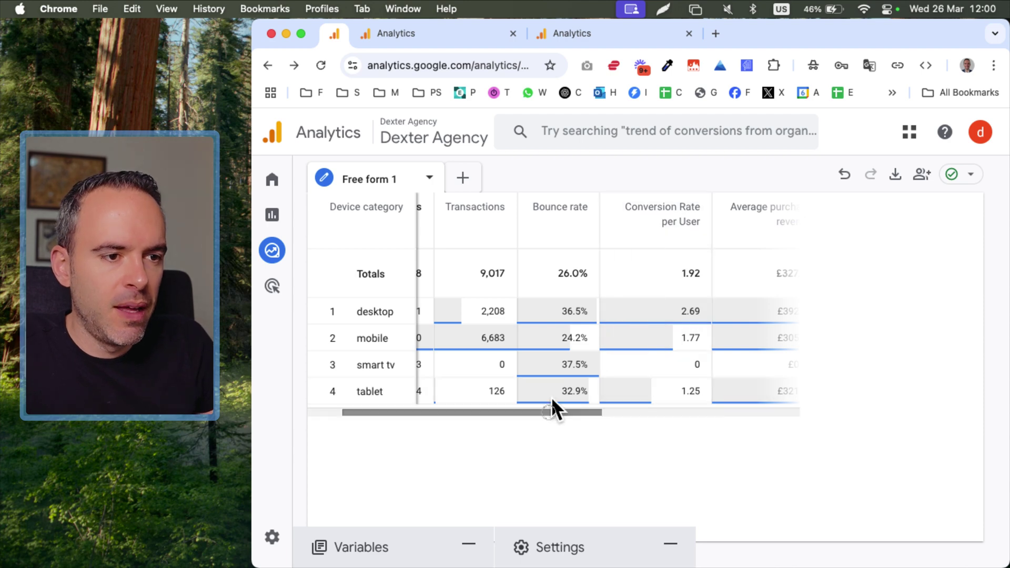
left_click_drag(535, 409, 523, 391)
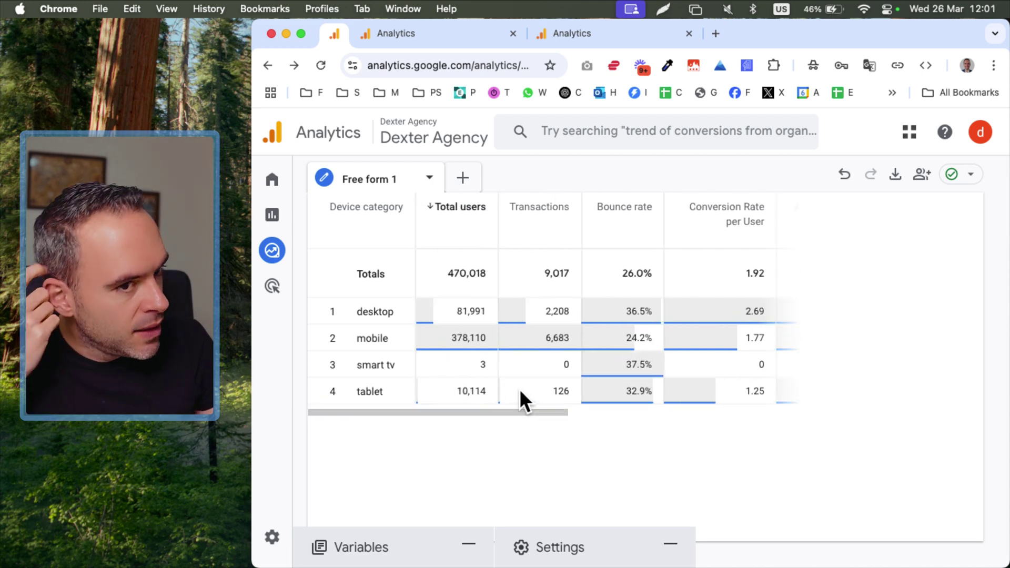
Step: Replace Device category with Session source / medium as the free-form report's row dimension
left_click(492, 541)
left_click(405, 537)
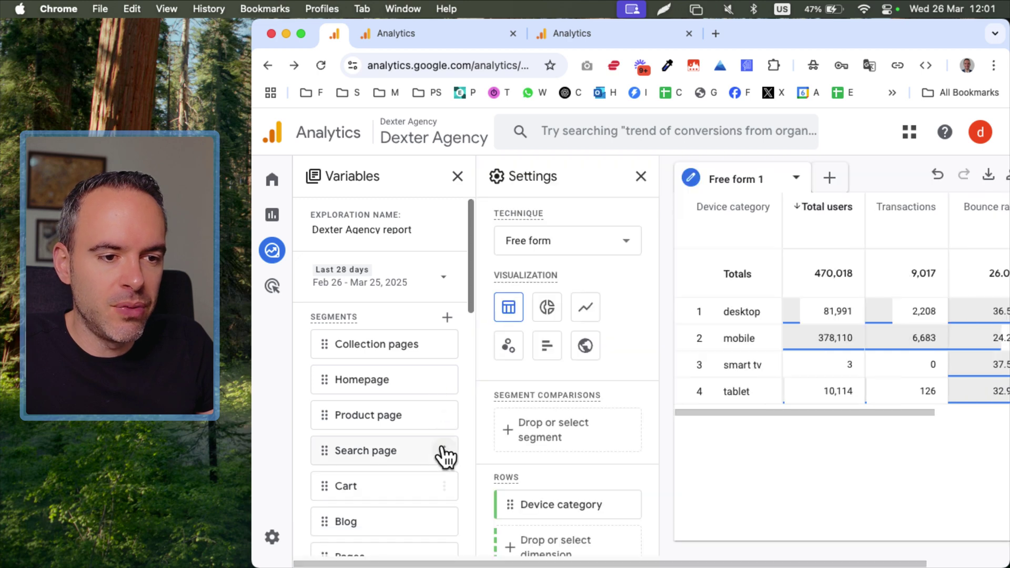
scroll(444, 453, "down", 5)
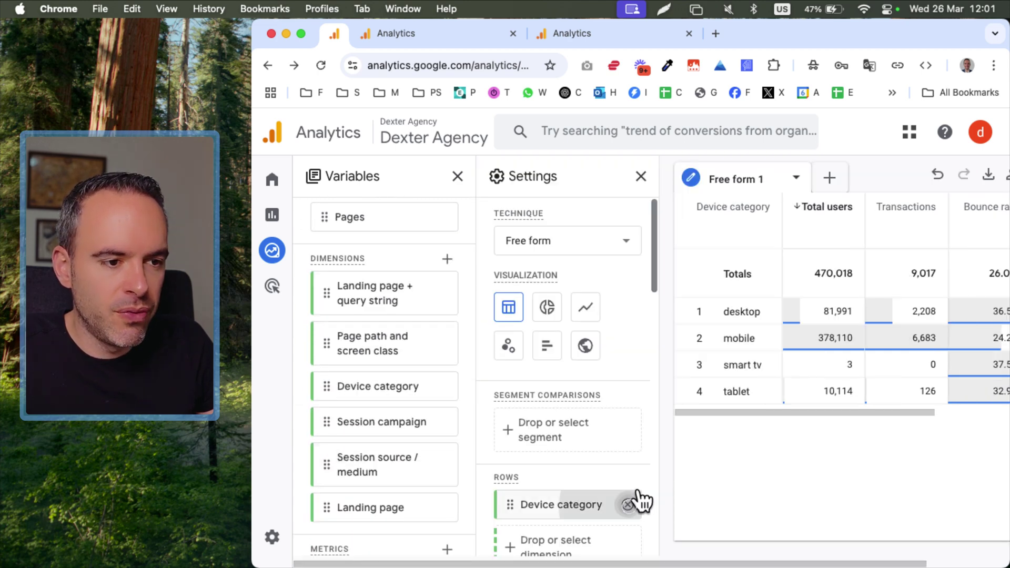
left_click(634, 502)
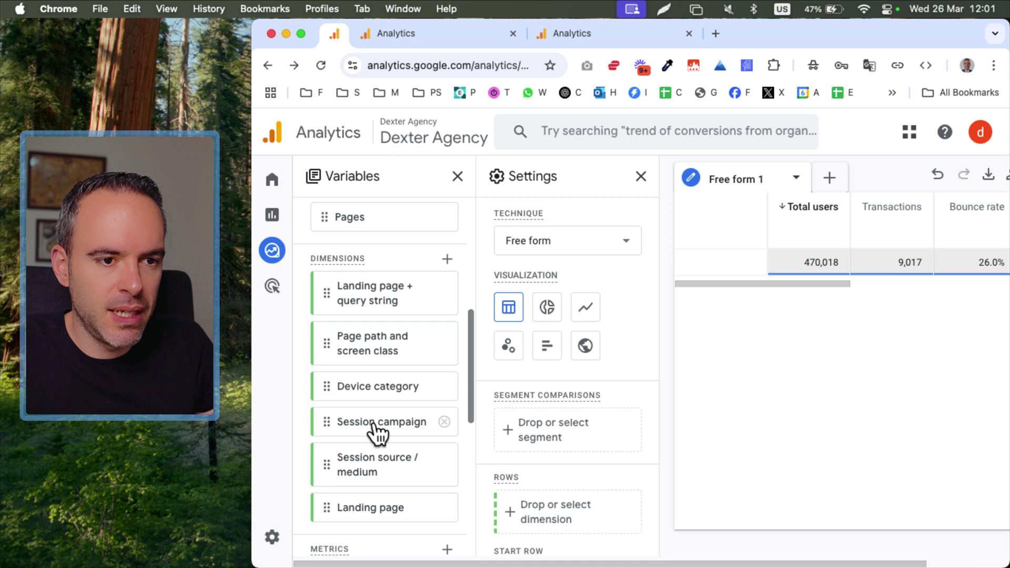
double_click(387, 456)
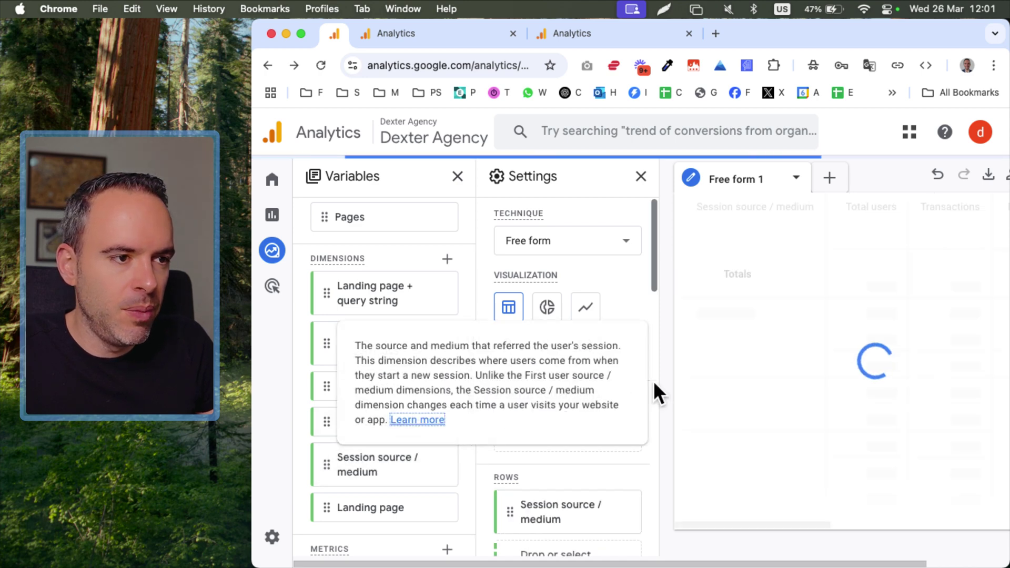
Step: Sort the Session source / medium table by Total users in descending order, with the configuration panels collapsed
left_click(640, 176)
left_click(458, 176)
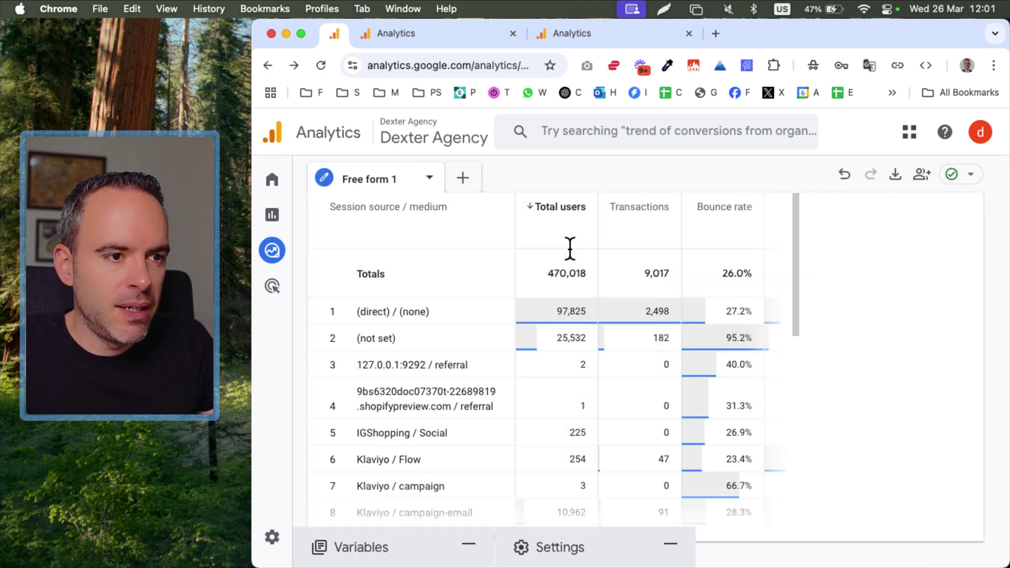
left_click(543, 204)
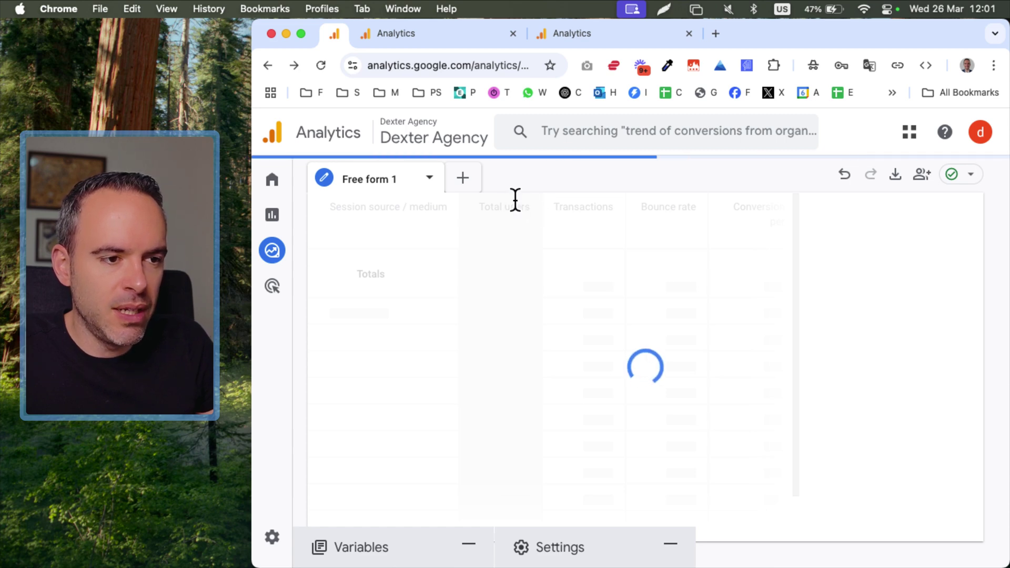
left_click(613, 205)
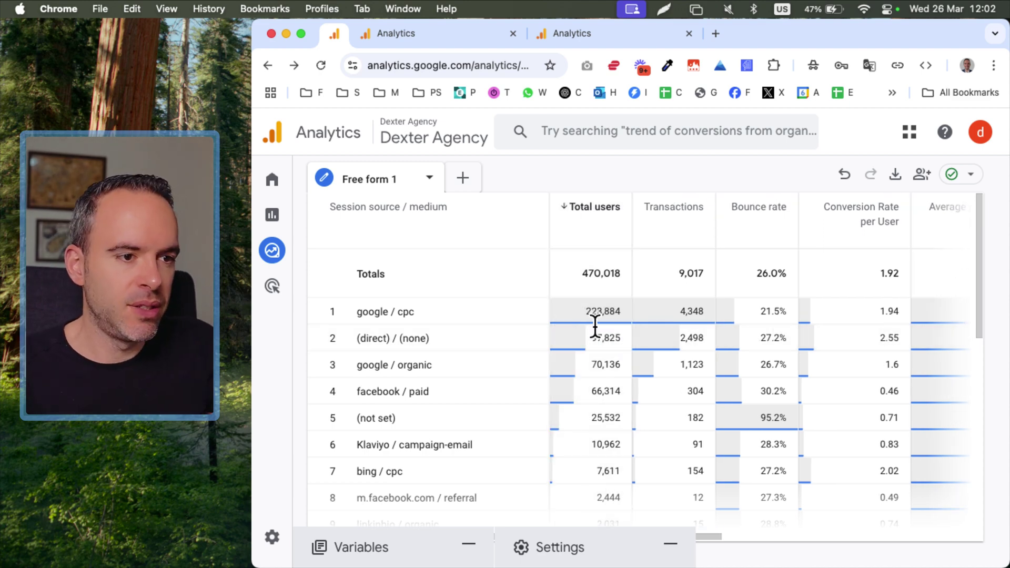
Step: Compare the main traffic sources by total users, transactions, bounce rate and conversion rate per user
scroll(669, 342, "right", 2)
scroll(671, 344, "right", 5)
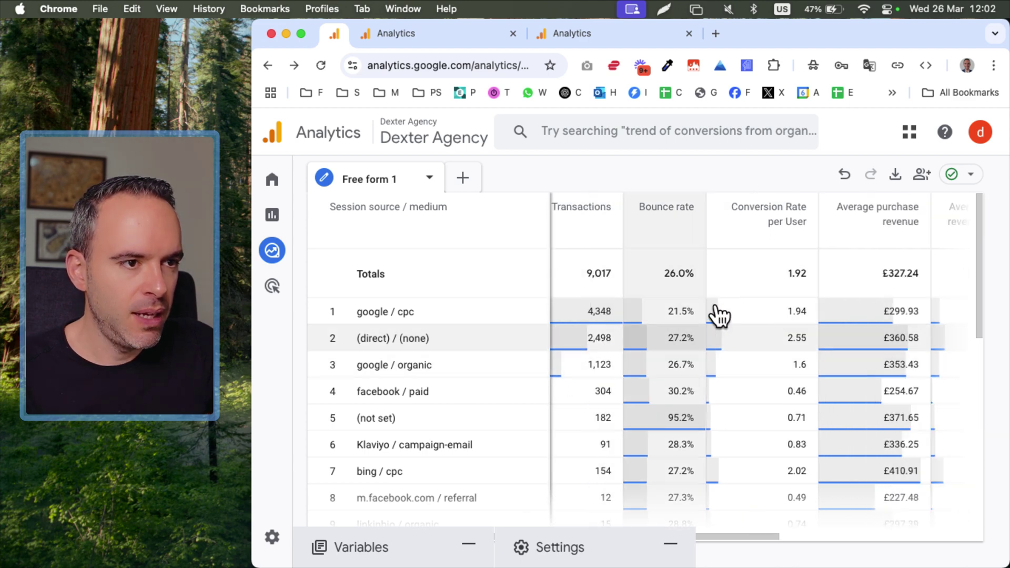
scroll(694, 452, "left", 7)
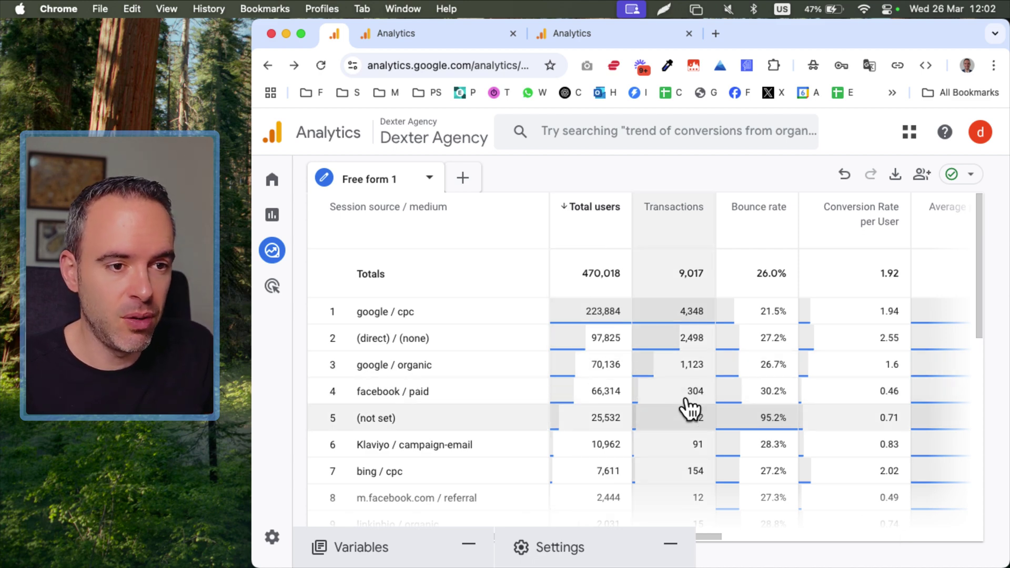
scroll(736, 410, "right", 3)
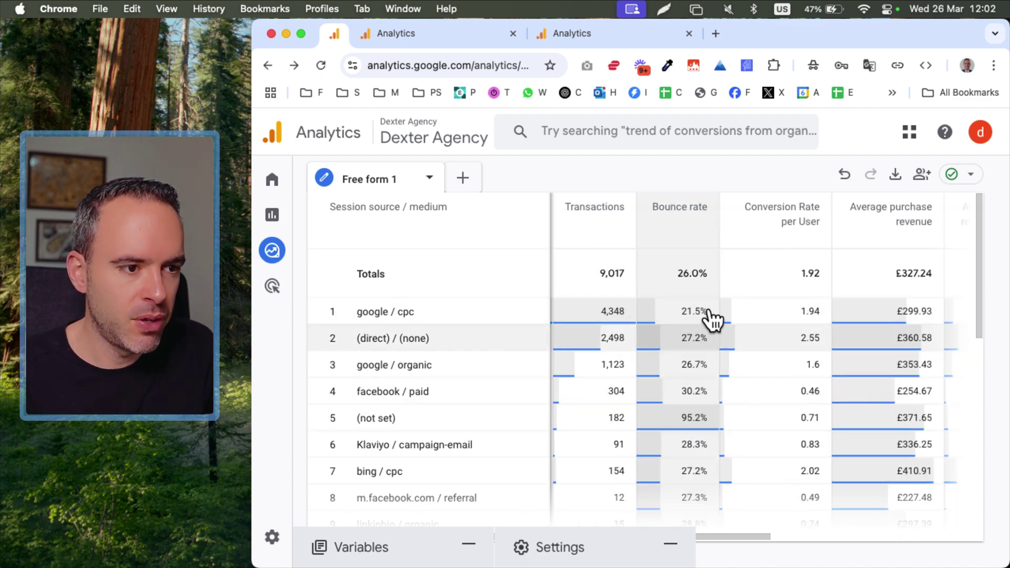
scroll(717, 328, "right", 2)
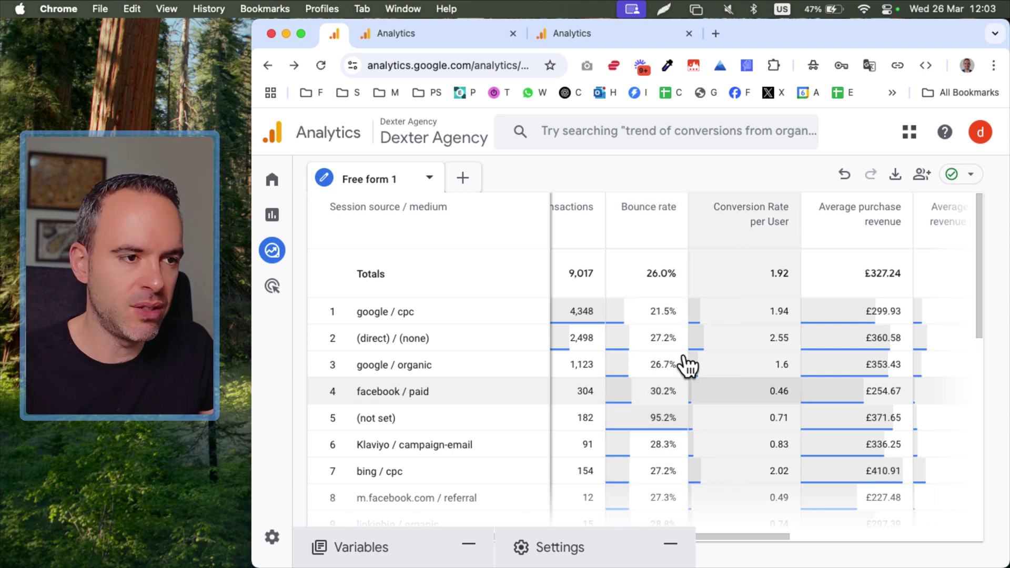
scroll(642, 358, "right", 2)
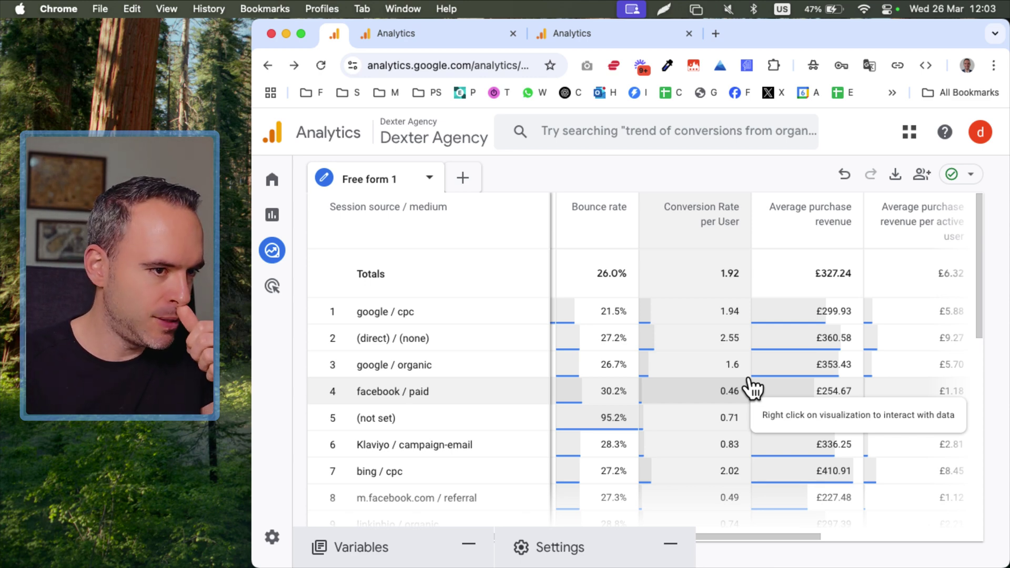
scroll(753, 389, "left", 5)
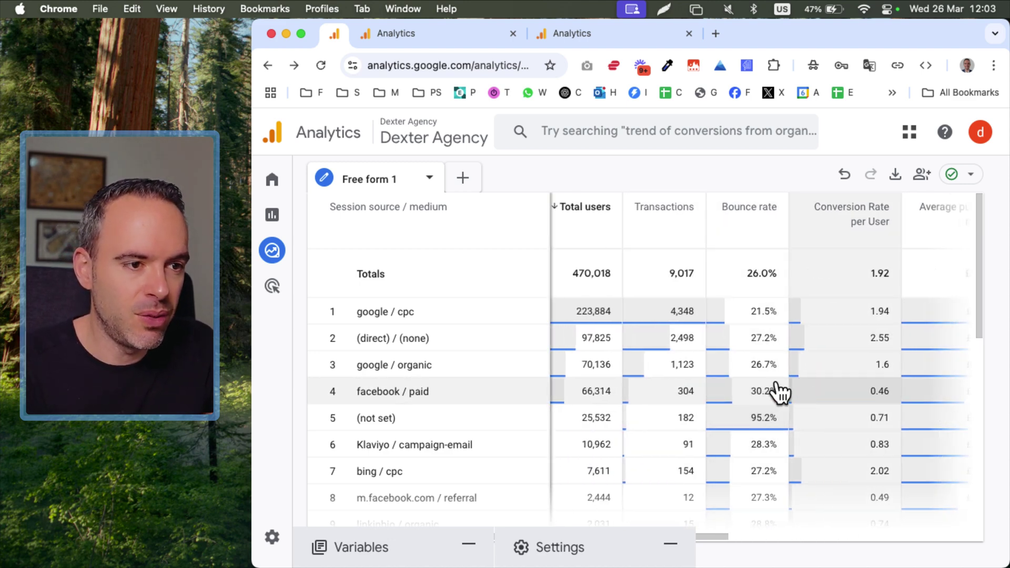
scroll(689, 384, "right", 5)
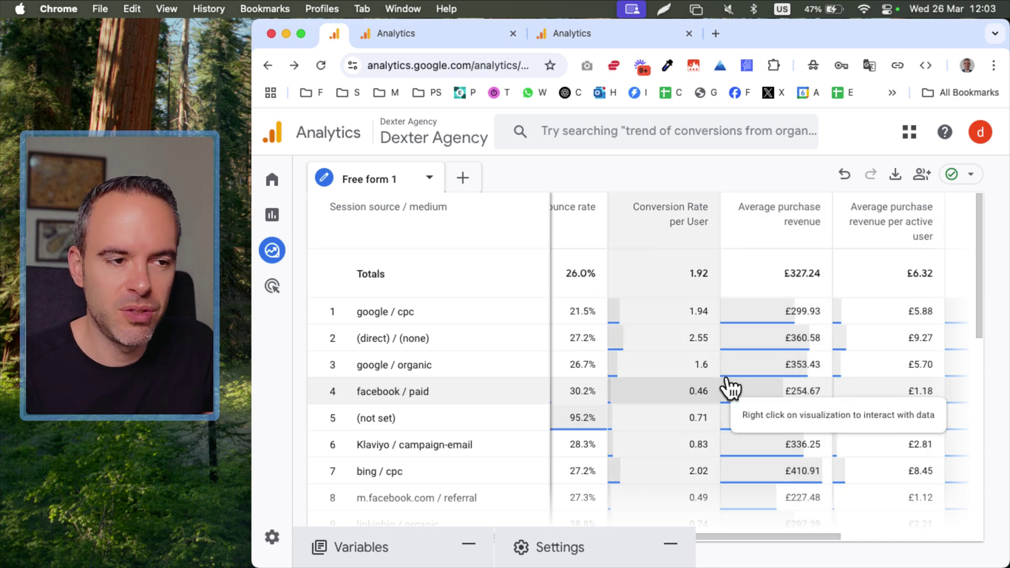
Step: Compare the traffic sources by average purchase revenue, revenue per active user, session duration and gross purchase revenue
scroll(700, 388, "right", 2)
scroll(702, 387, "right", 3)
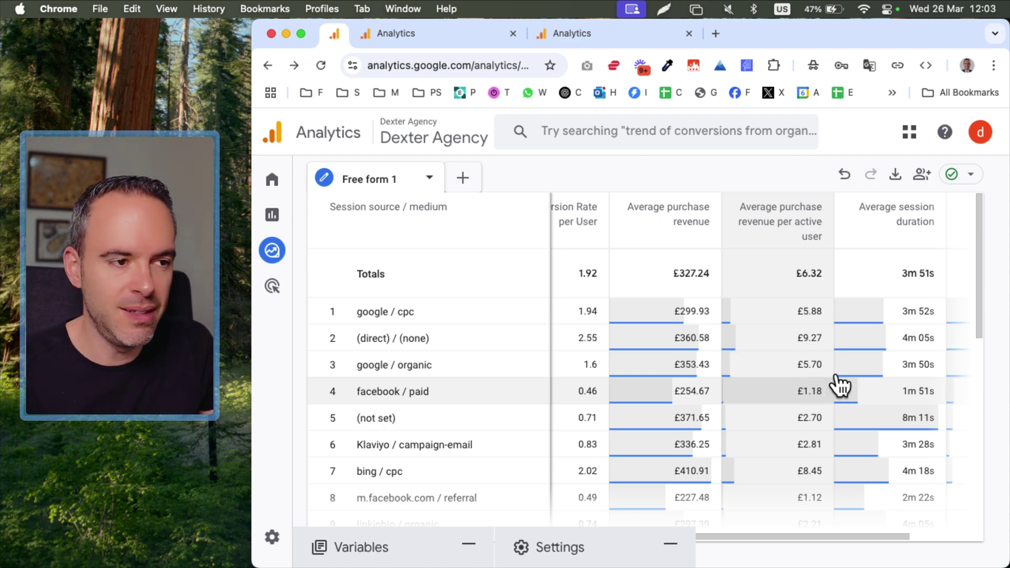
scroll(821, 387, "right", 2)
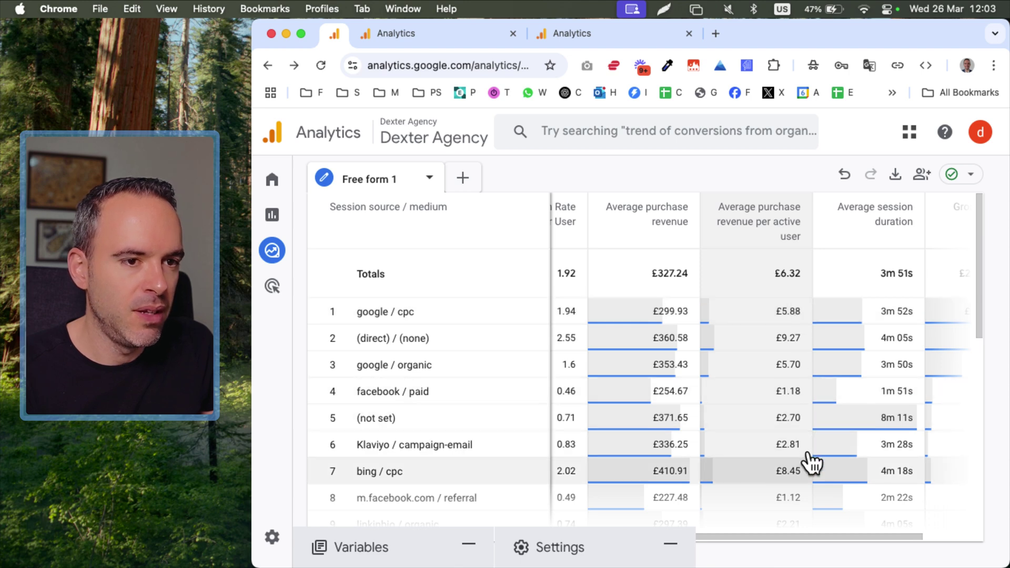
scroll(841, 392, "right", 5)
scroll(849, 385, "right", 1)
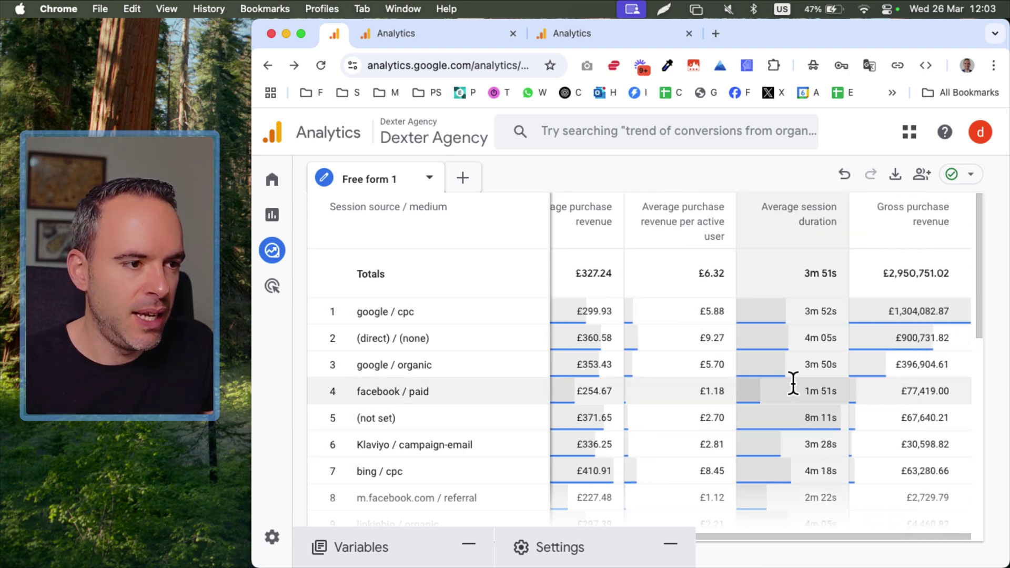
scroll(817, 387, "left", 8)
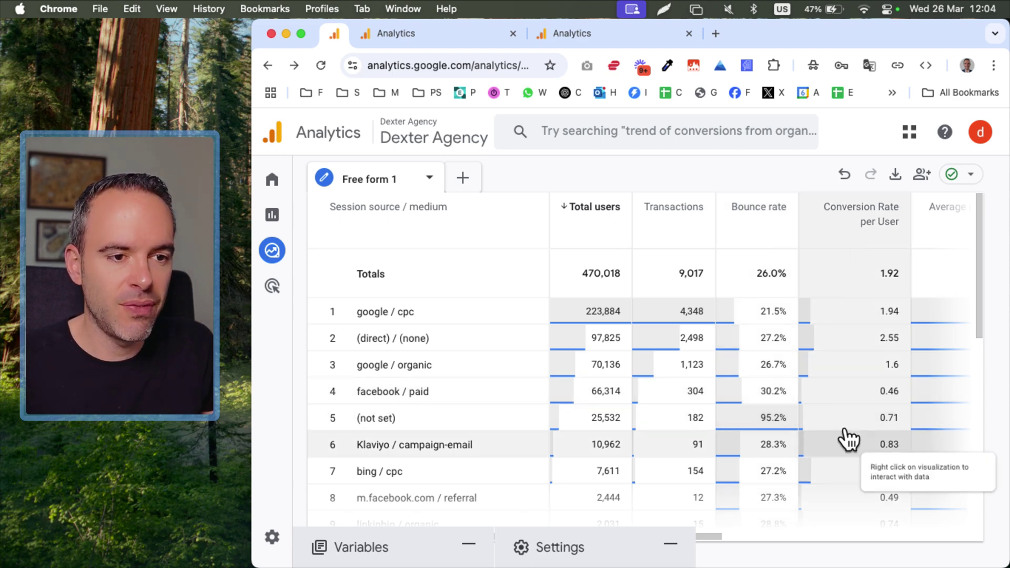
scroll(883, 437, "down", 1)
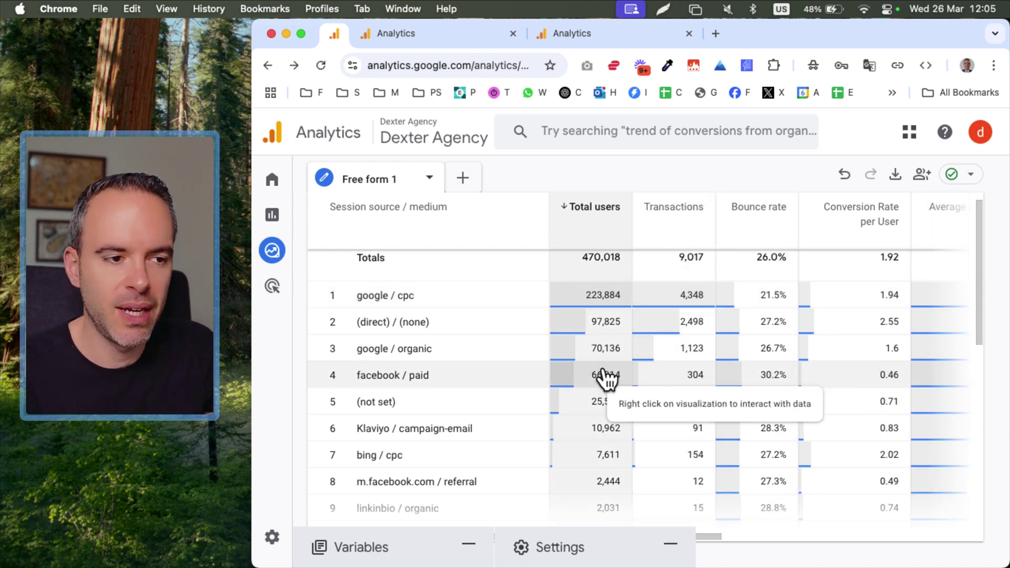
Step: Add Device category to the report's rows and place it above Session source / medium
left_click(428, 542)
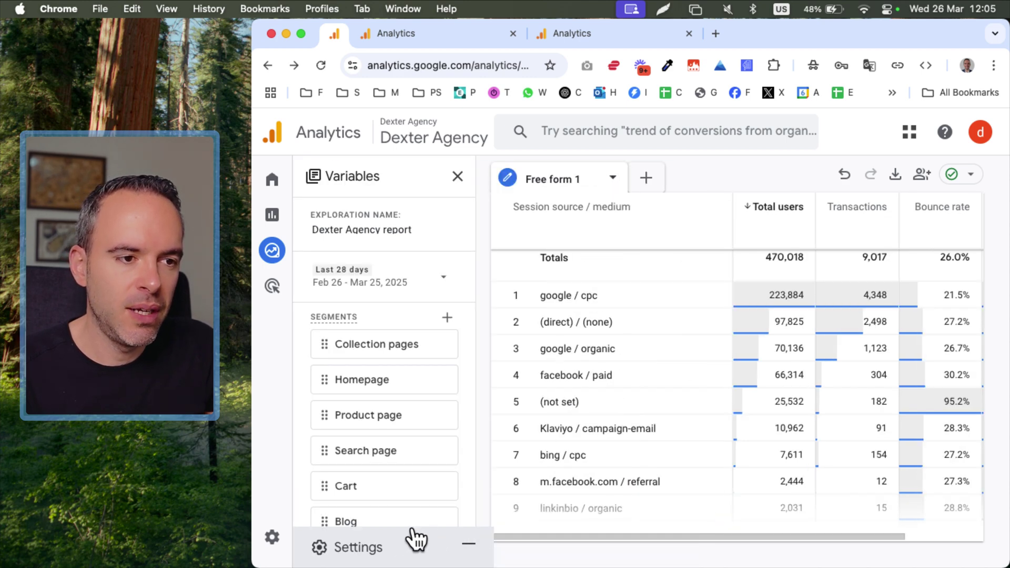
left_click(468, 542)
scroll(412, 442, "down", 5)
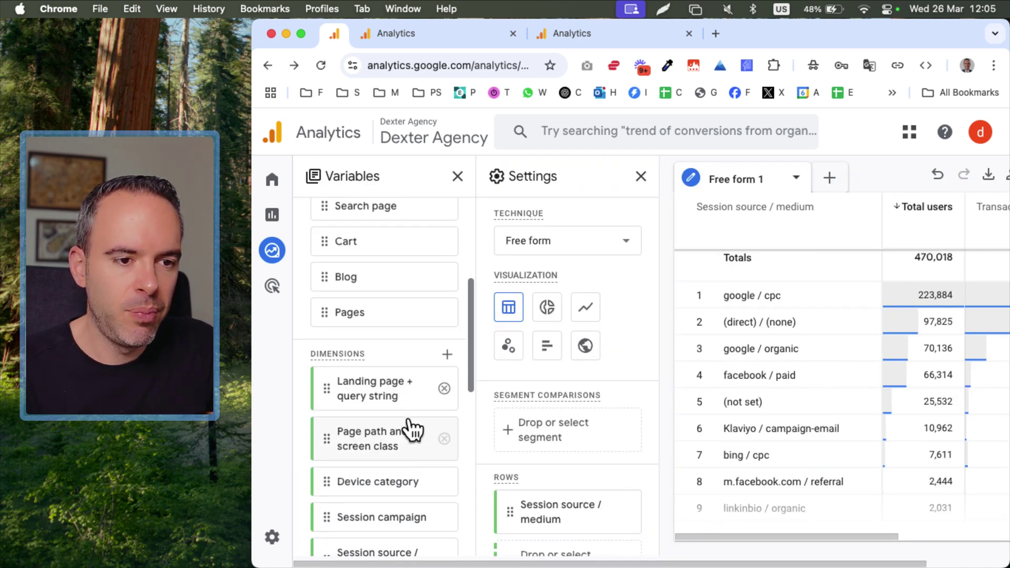
left_click_drag(375, 466, 589, 484)
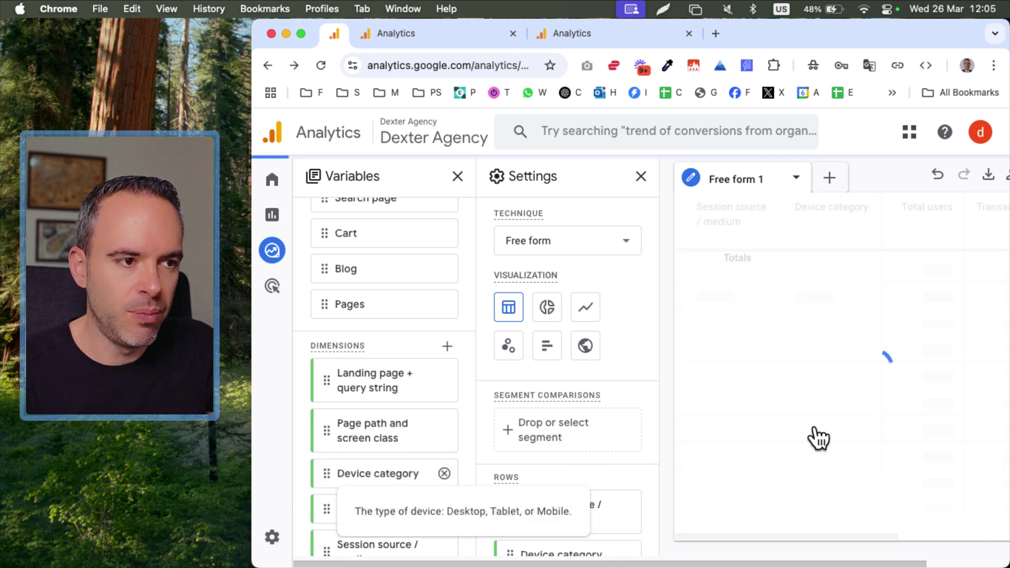
scroll(591, 471, "down", 1)
left_click_drag(568, 485, 560, 430)
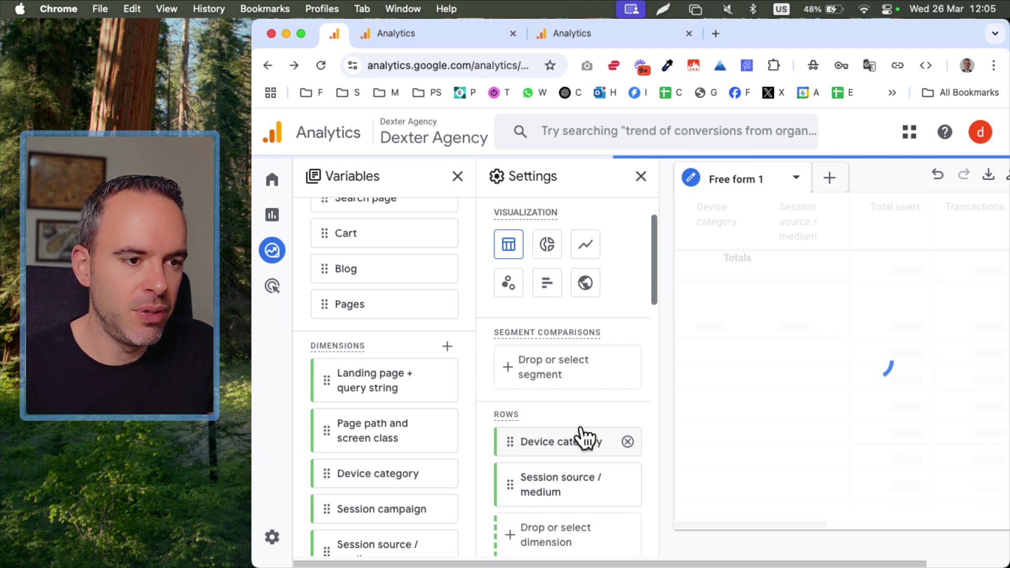
Step: Review the report's row and column settings and highlight the Nested rows option
scroll(581, 440, "down", 5)
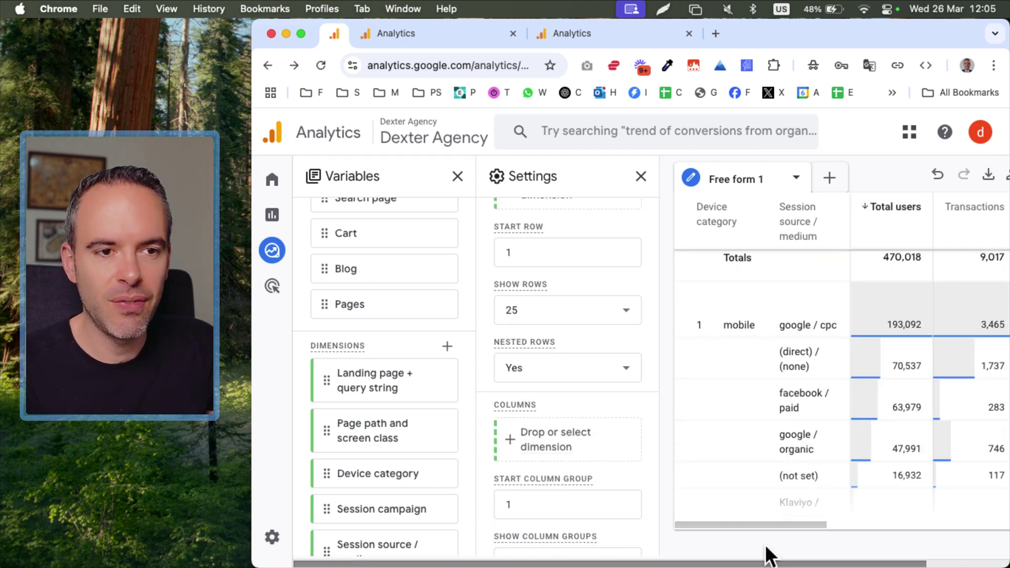
scroll(570, 408, "down", 2)
scroll(576, 410, "down", 2)
scroll(577, 410, "up", 5)
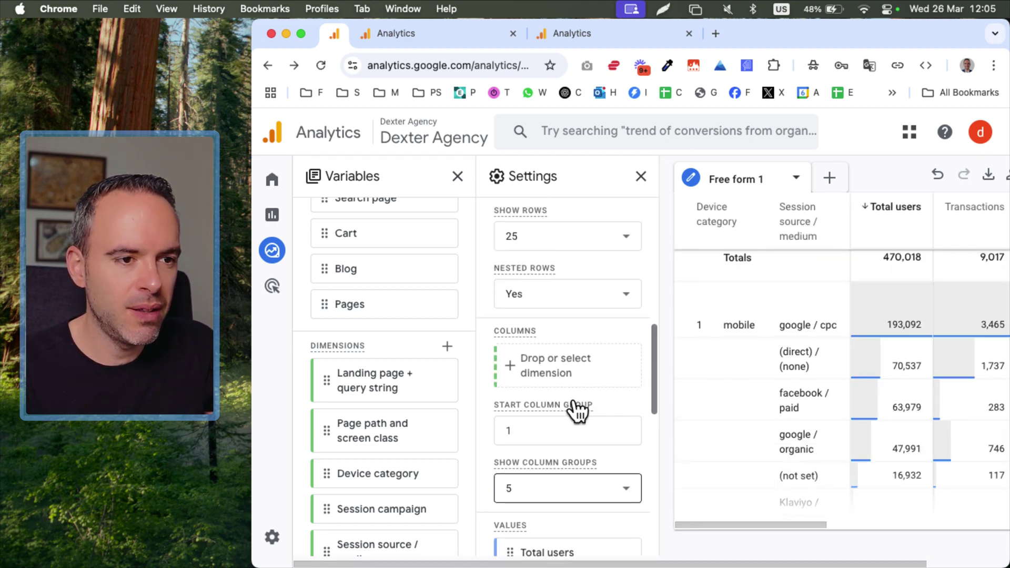
left_click_drag(499, 368, 550, 370)
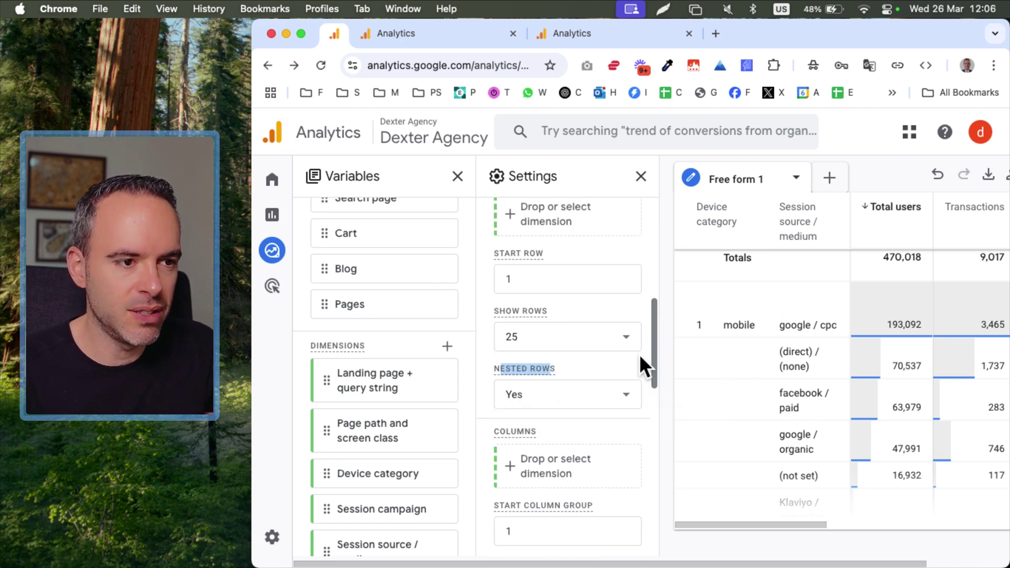
Step: Examine the source / medium breakdown within the mobile and desktop categories, with the configuration panels collapsed
left_click(643, 173)
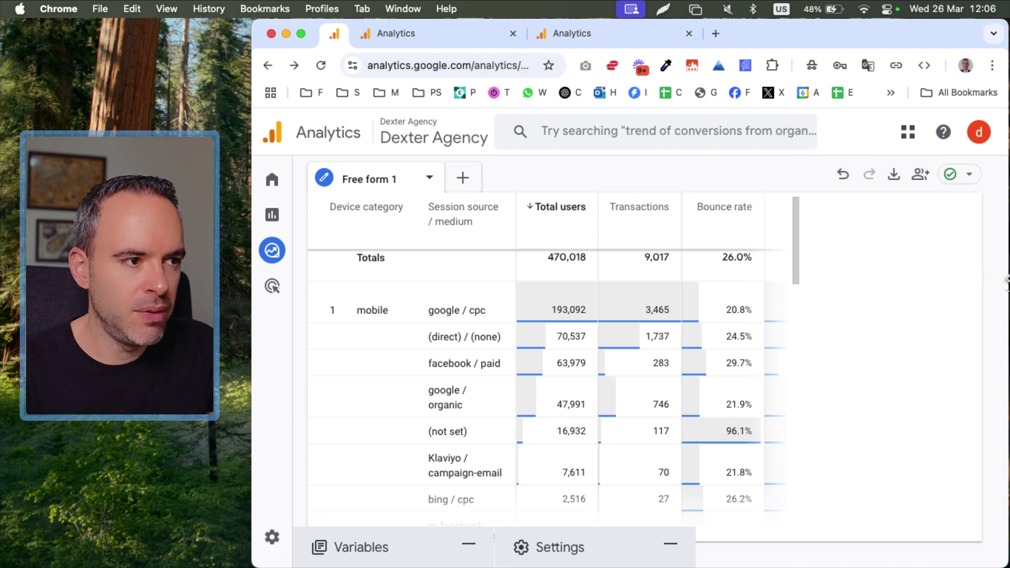
scroll(836, 271, "down", 1)
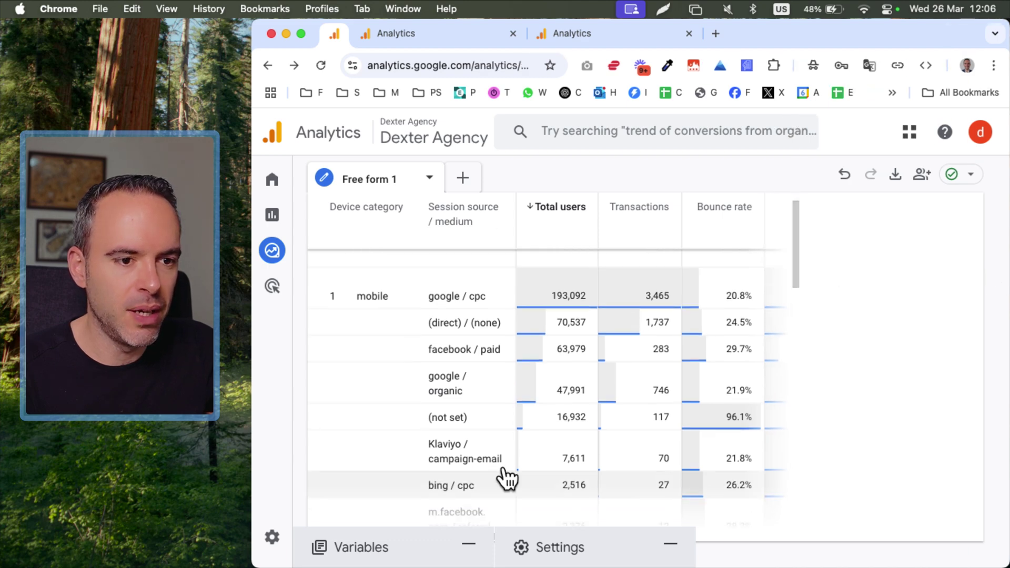
left_click(547, 546)
left_click(457, 175)
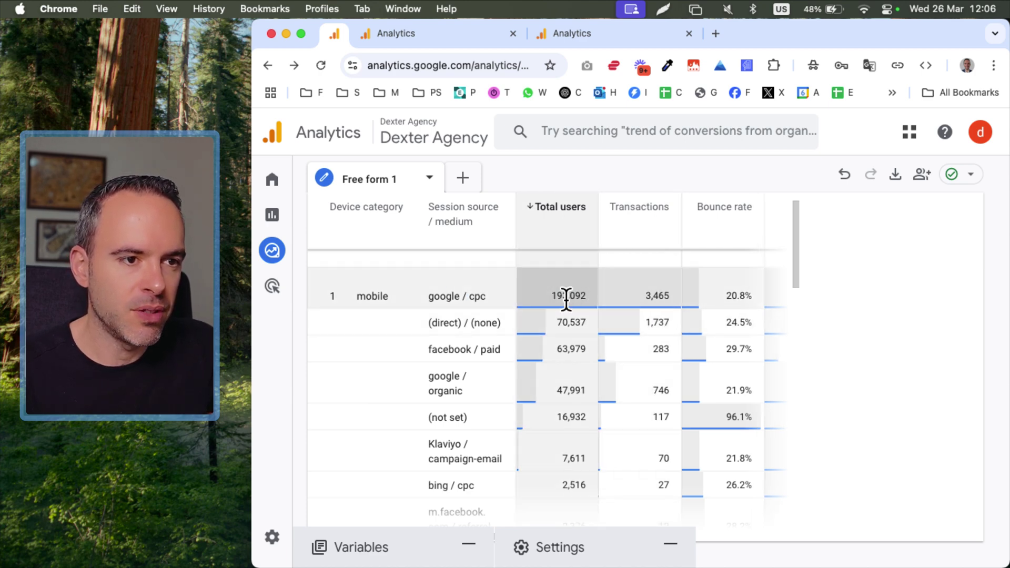
scroll(566, 295, "down", 5)
scroll(633, 337, "up", 6)
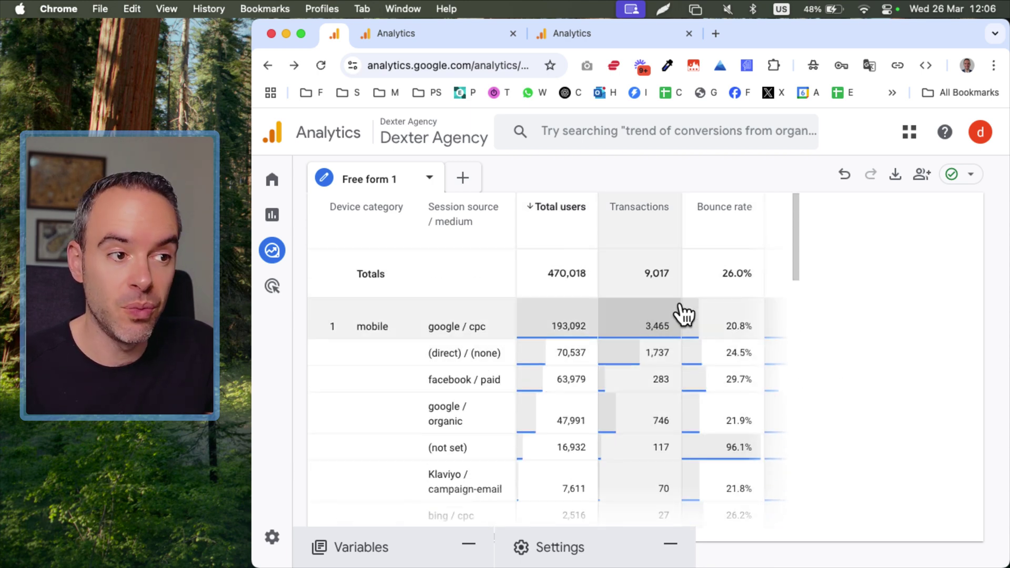
scroll(692, 315, "down", 5)
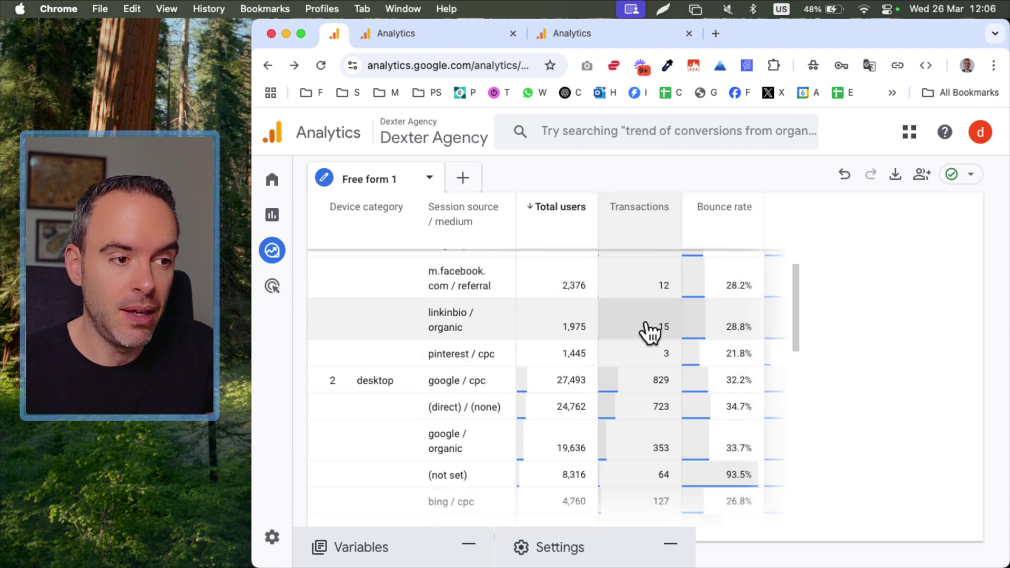
Step: Remove Session source / medium from the report's rows, keeping only Device category
left_click(558, 544)
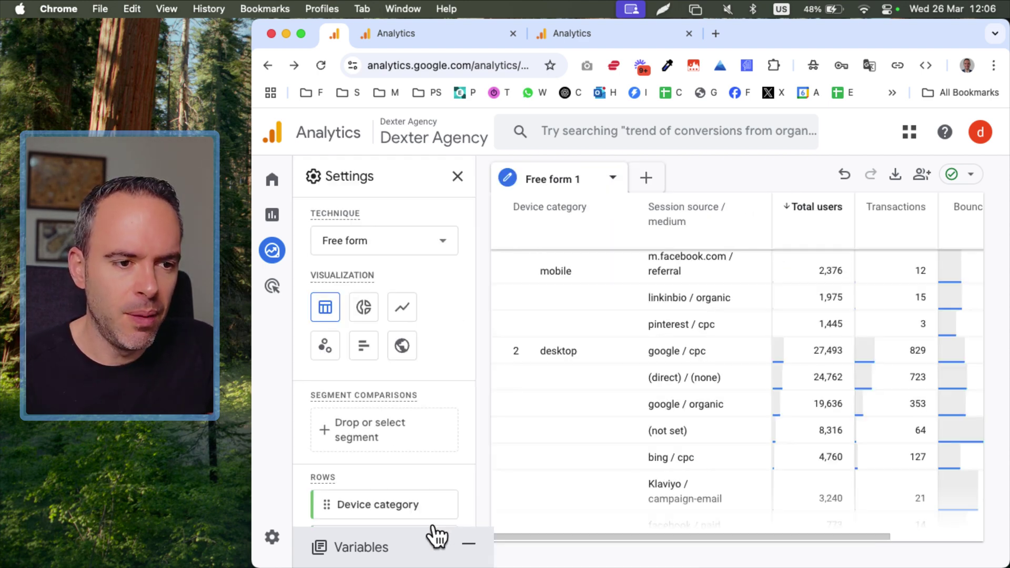
left_click(437, 541)
scroll(579, 452, "down", 2)
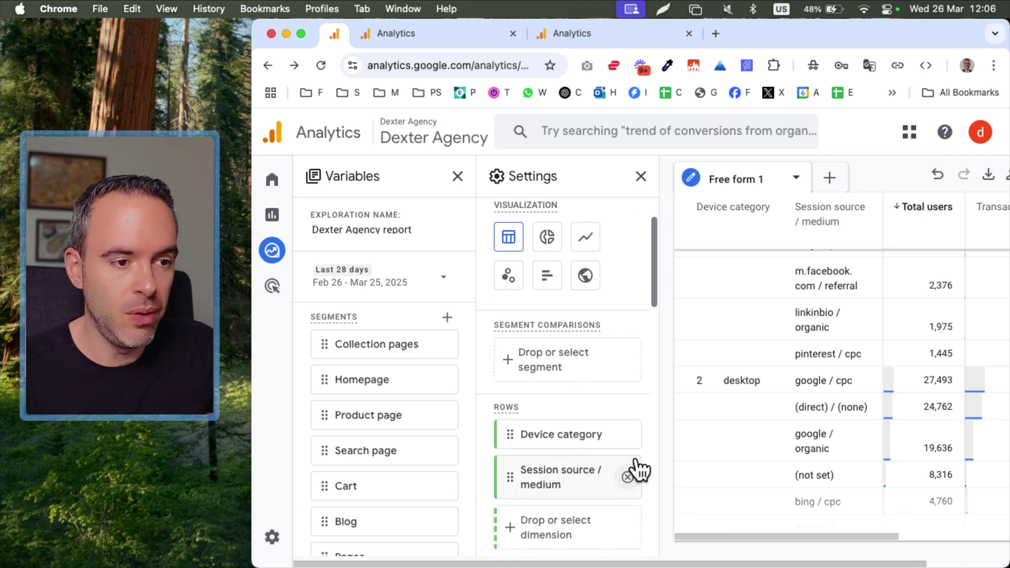
left_click(627, 476)
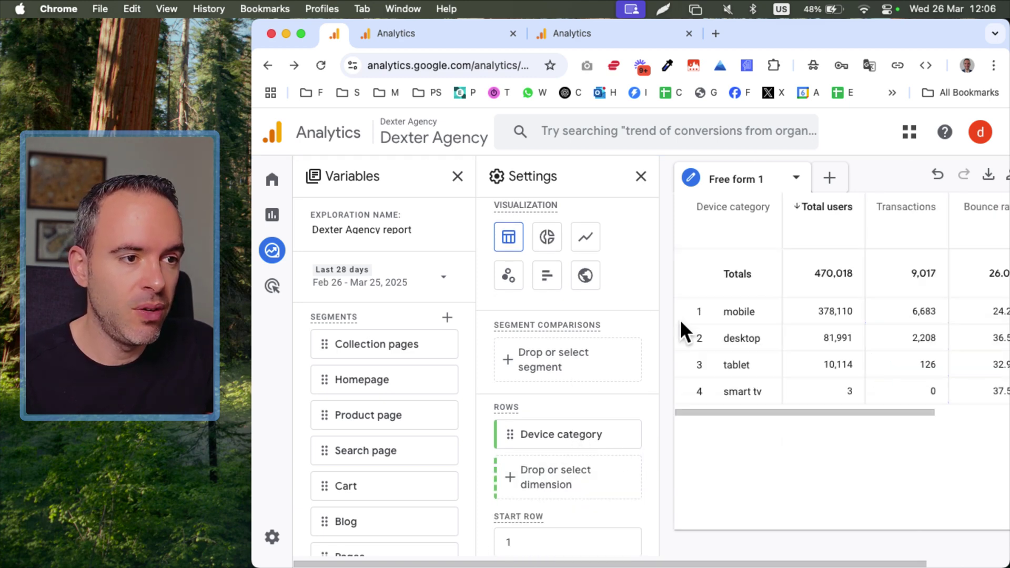
Step: Check conversion rate per user by device category and bring up the available dimensions beside the report's row settings
left_click(640, 176)
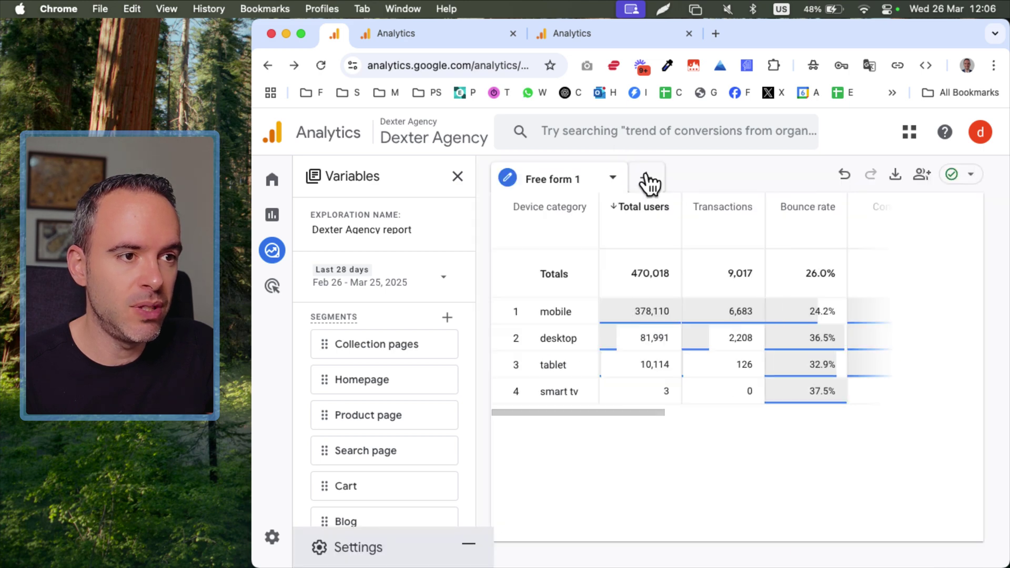
scroll(739, 336, "right", 5)
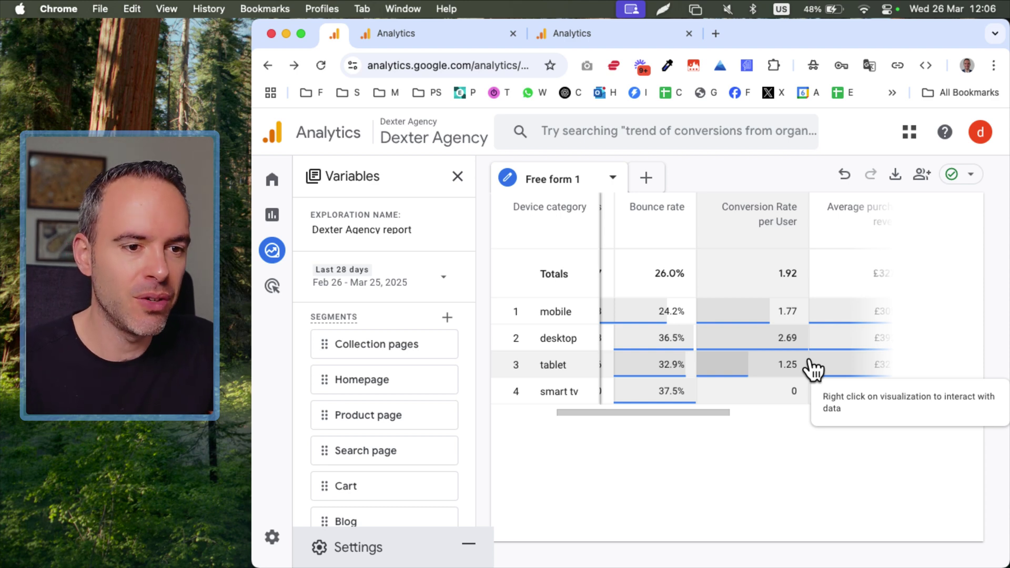
left_click(433, 537)
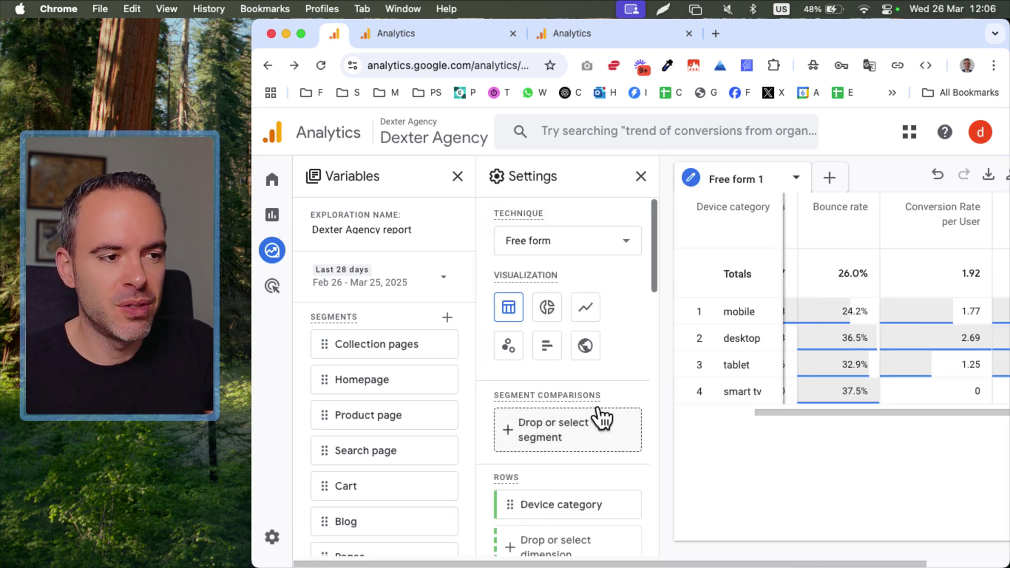
scroll(589, 418, "down", 3)
scroll(413, 405, "down", 5)
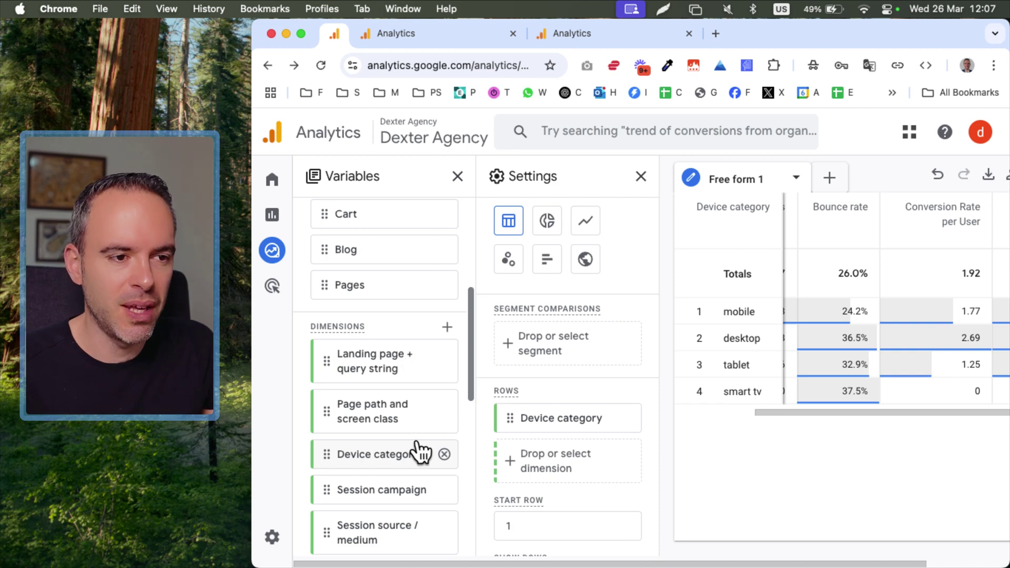
mouse_move(421, 451)
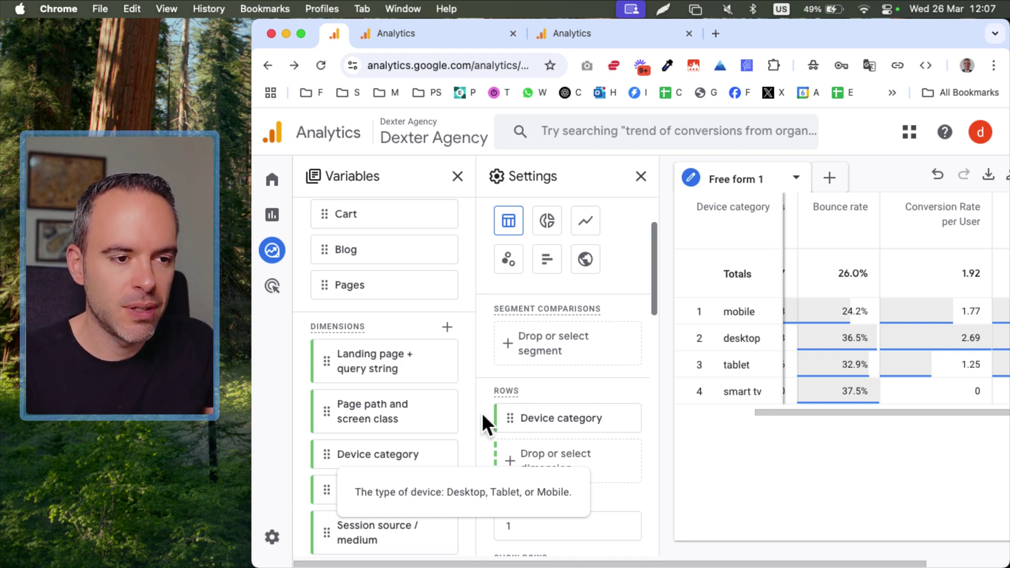
Step: Add Session source / medium to the report's rows beneath Device category and collapse both configuration panels
scroll(484, 417, "down", 1)
scroll(445, 418, "down", 3)
mouse_move(388, 452)
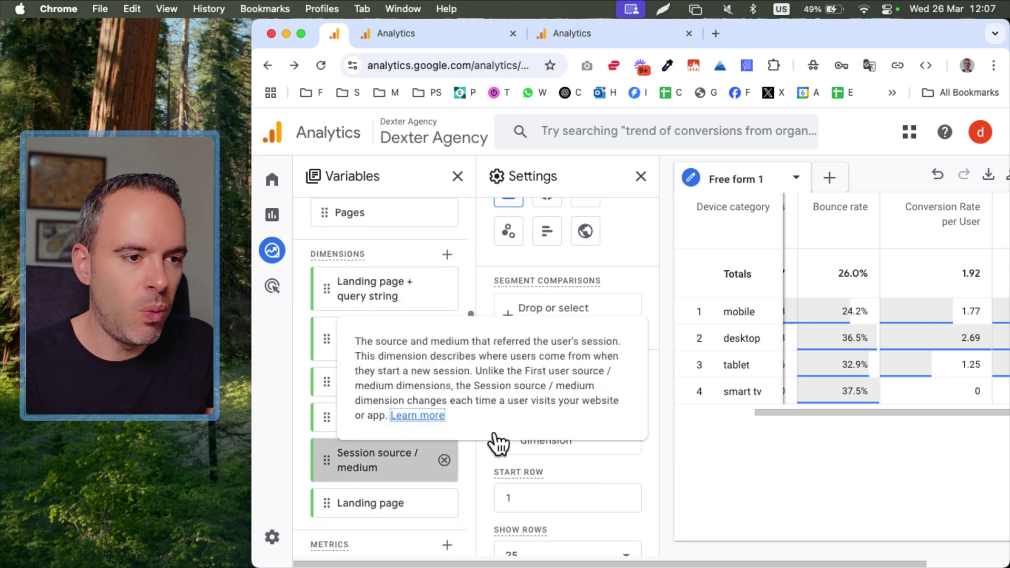
left_click_drag(634, 447, 634, 447)
double_click(383, 458)
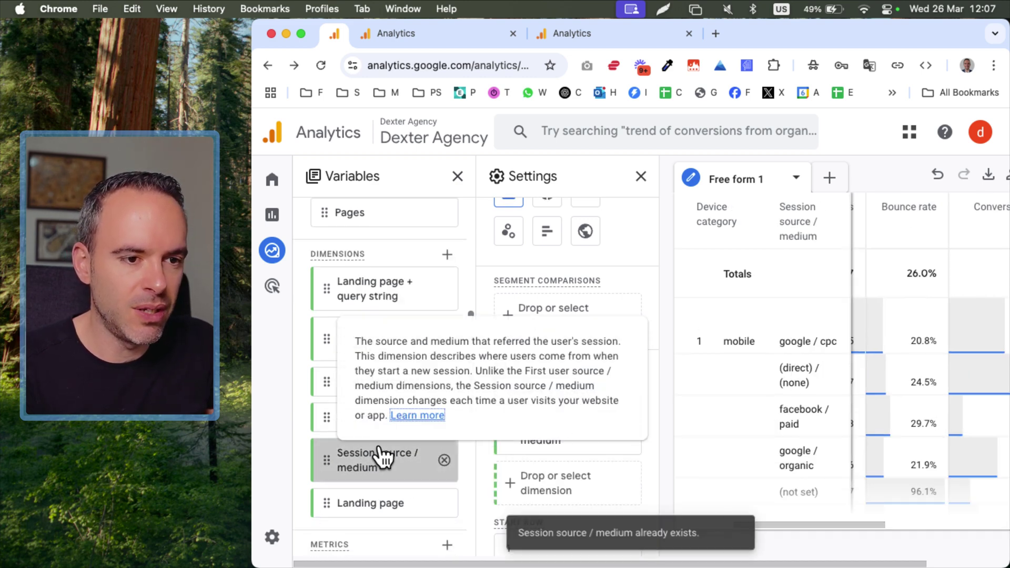
left_click(641, 176)
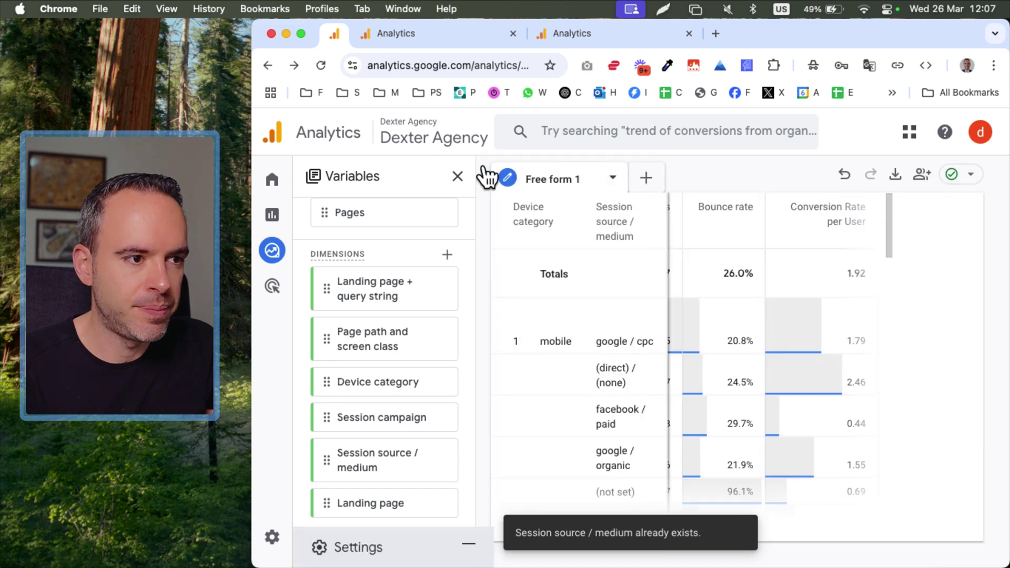
left_click(457, 176)
Step: Compare total users, transactions, bounce rate and conversion rate per user across the mobile traffic sources, especially facebook / paid
scroll(730, 285, "left", 3)
scroll(731, 290, "left", 2)
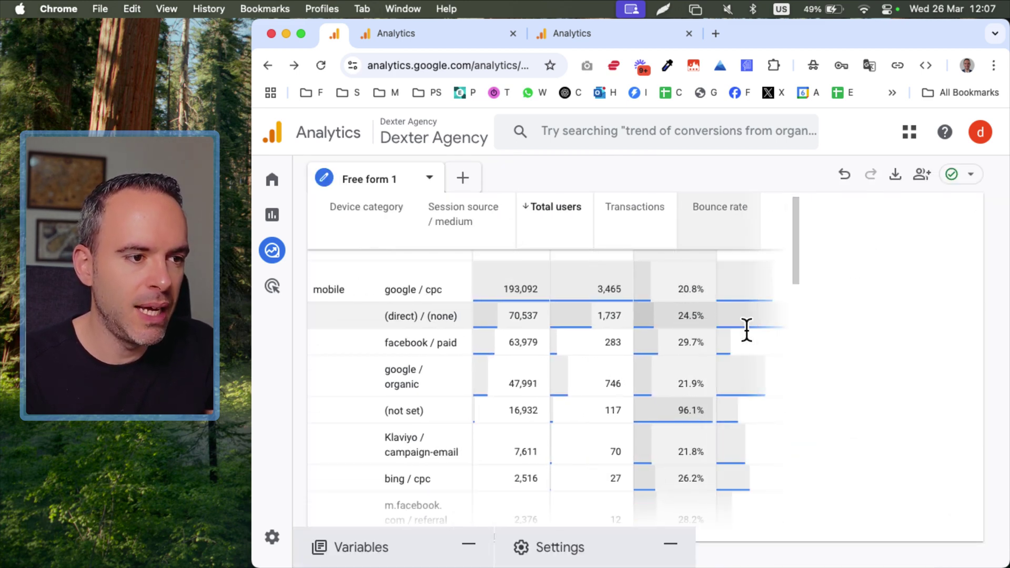
scroll(746, 329, "right", 3)
scroll(691, 388, "right", 2)
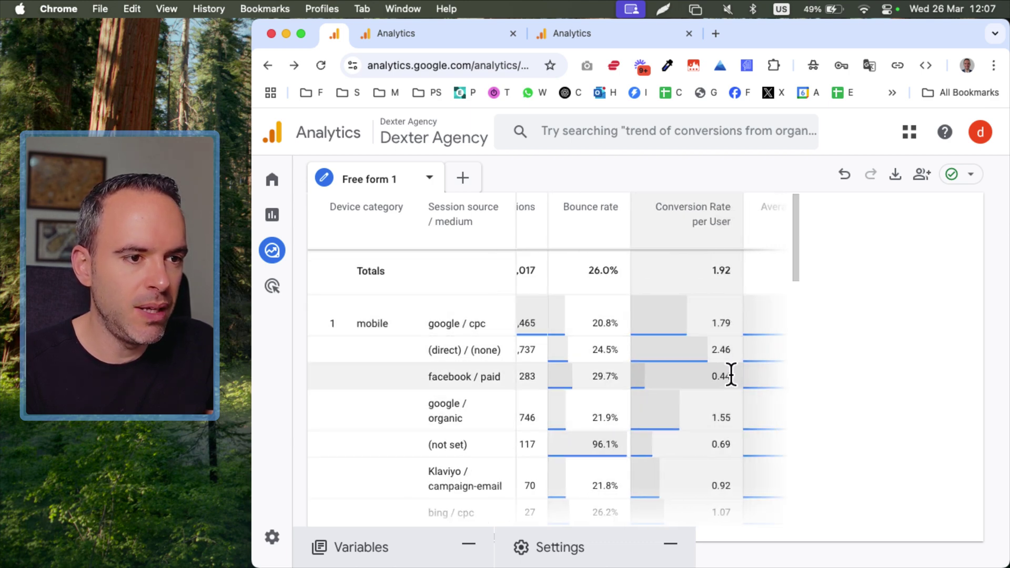
scroll(729, 375, "left", 3)
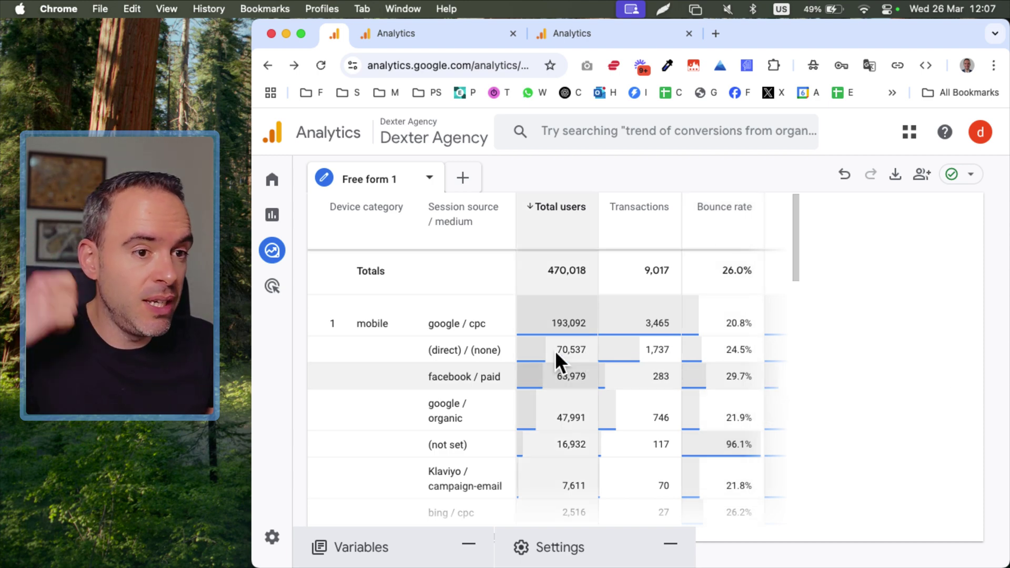
scroll(573, 364, "right", 2)
scroll(580, 365, "right", 2)
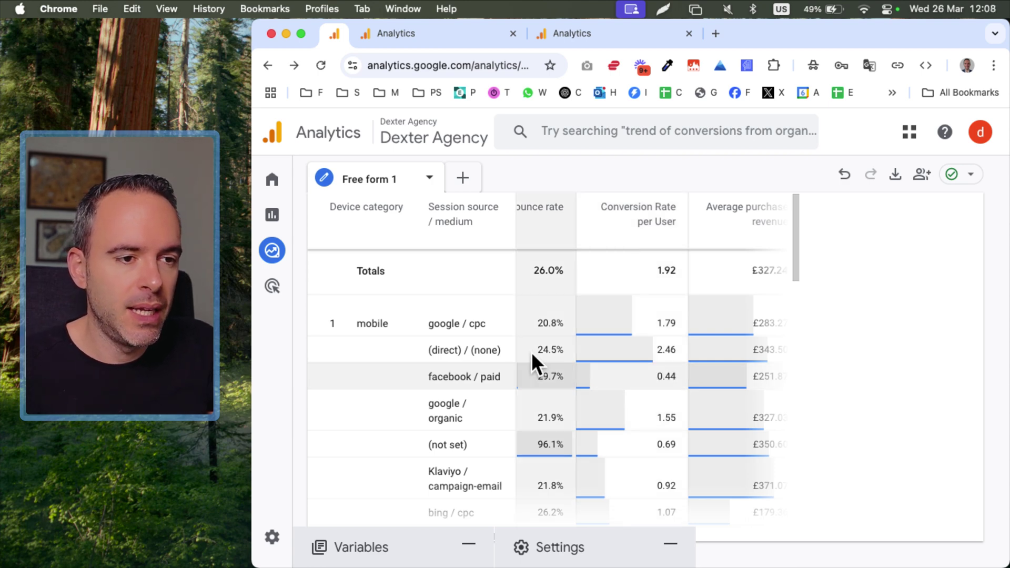
scroll(558, 360, "left", 4)
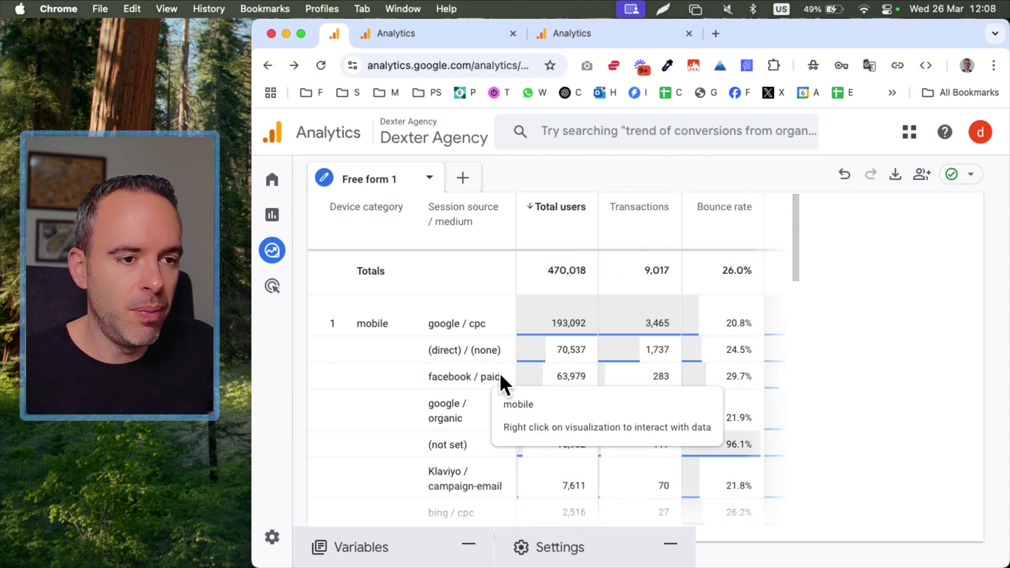
Step: Examine conversion rate per user for the desktop traffic sources and compare facebook / paid with its mobile figures
left_click_drag(796, 256, 796, 361)
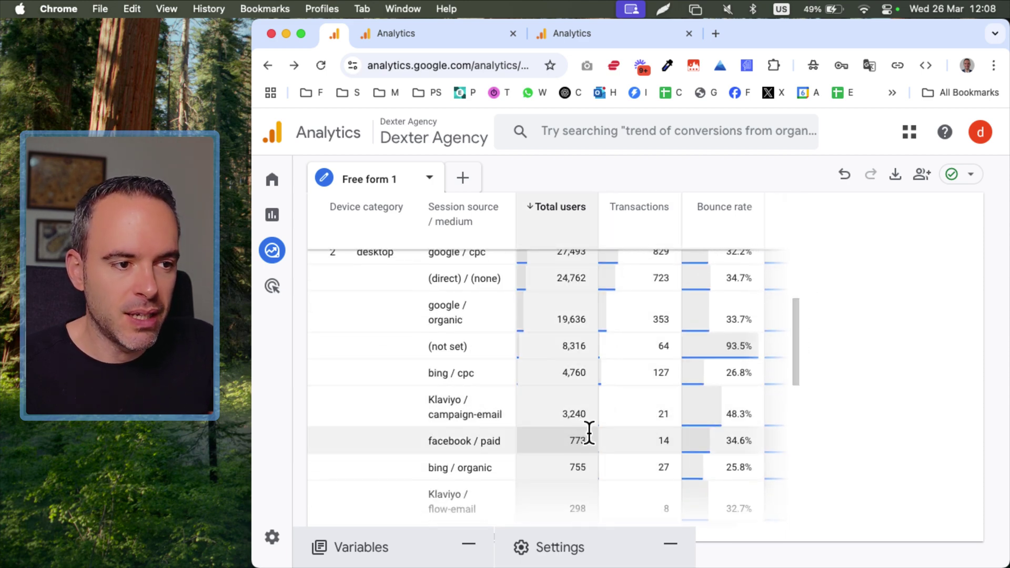
scroll(752, 425, "right", 5)
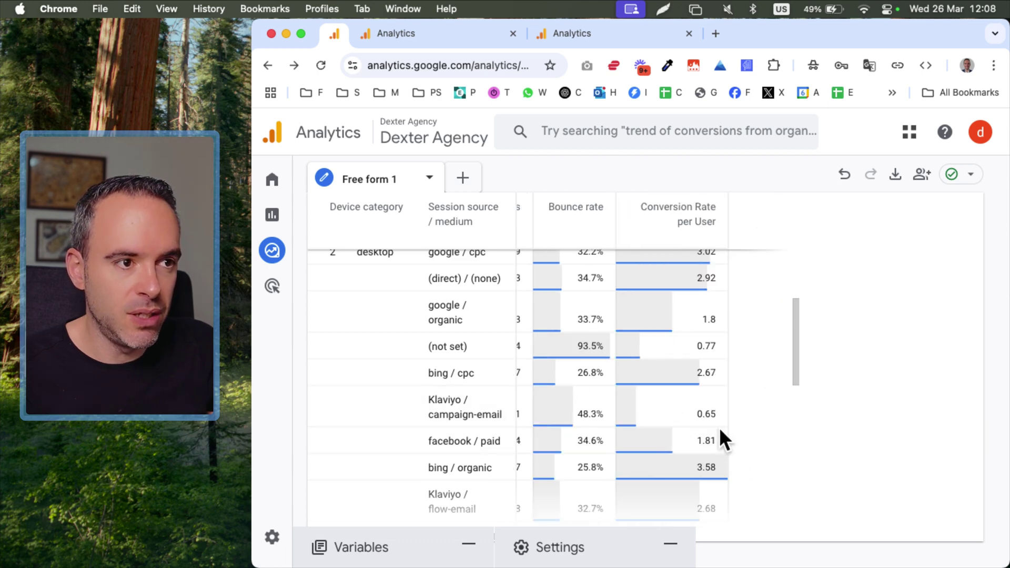
scroll(718, 434, "left", 3)
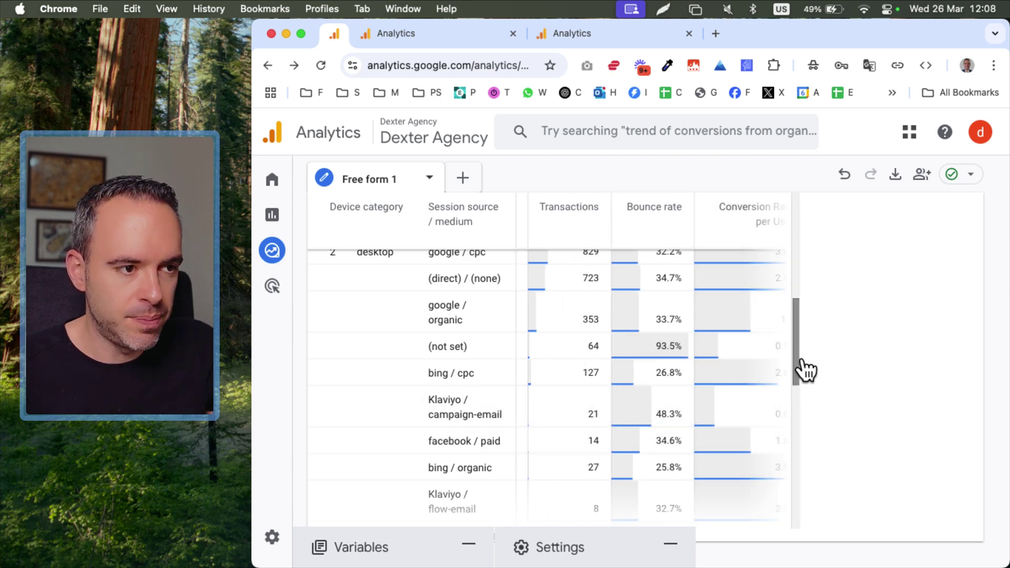
scroll(805, 371, "up", 10)
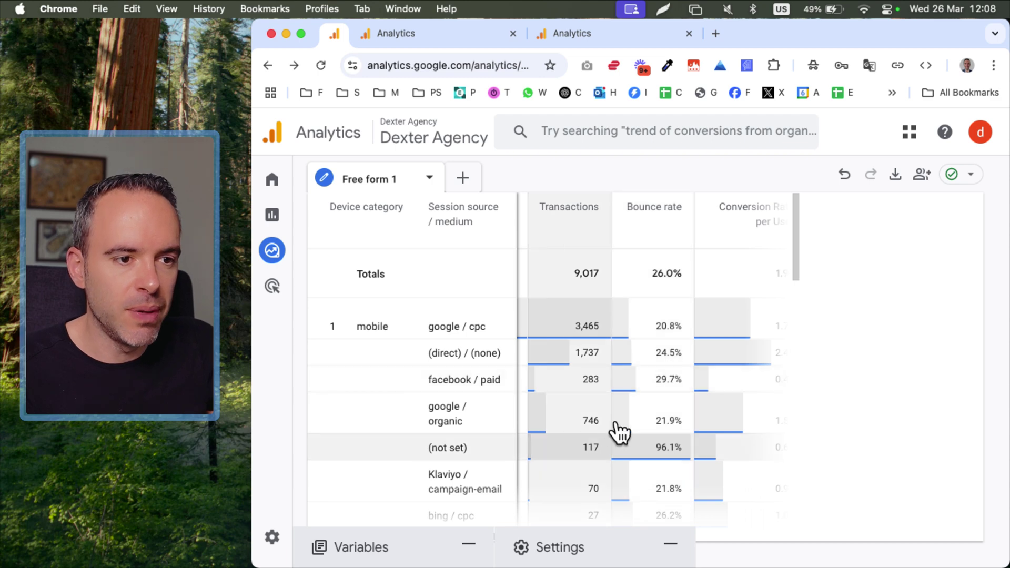
scroll(710, 381, "right", 2)
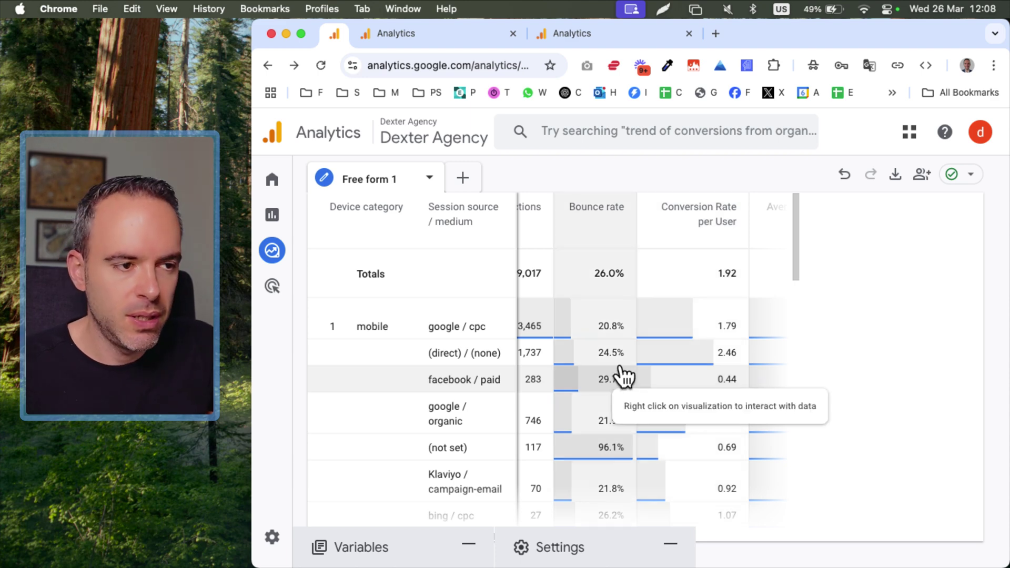
scroll(642, 378, "left", 2)
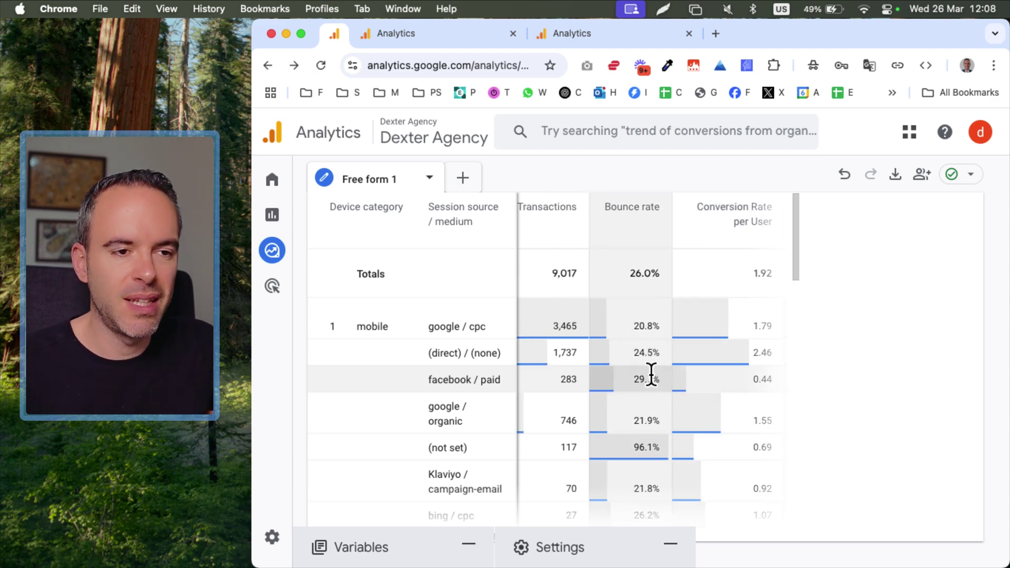
scroll(654, 375, "left", 2)
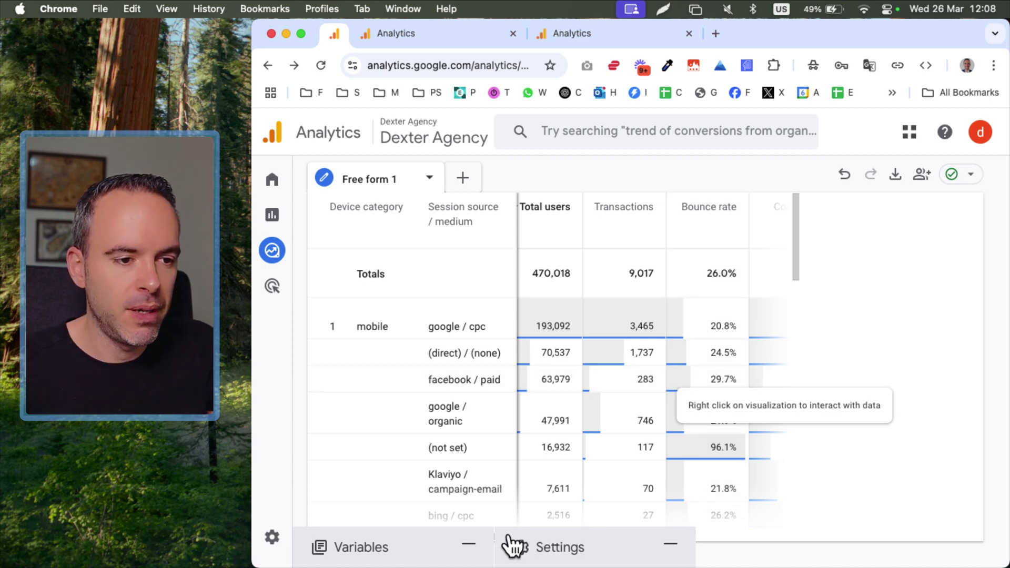
Step: Replace Device category with Session campaign in the report's rows, placed beneath Session source / medium, and collapse the configuration panels
left_click(422, 542)
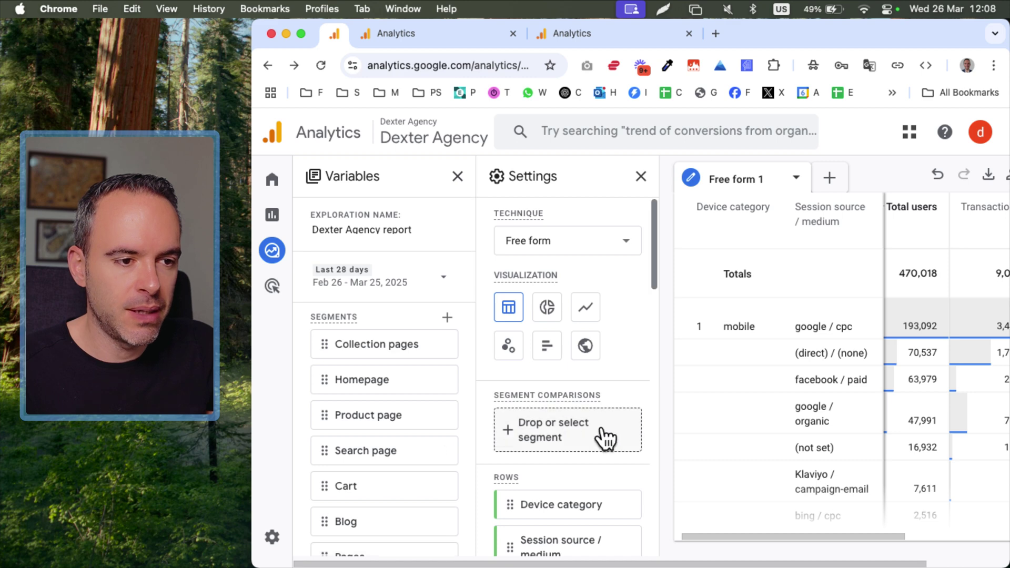
scroll(579, 437, "down", 3)
mouse_move(639, 394)
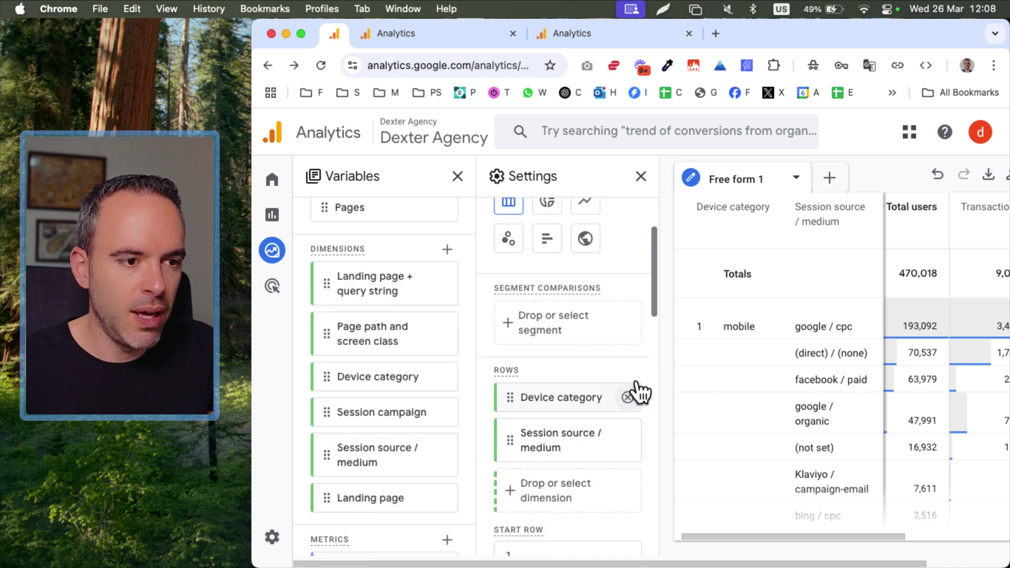
left_click(633, 392)
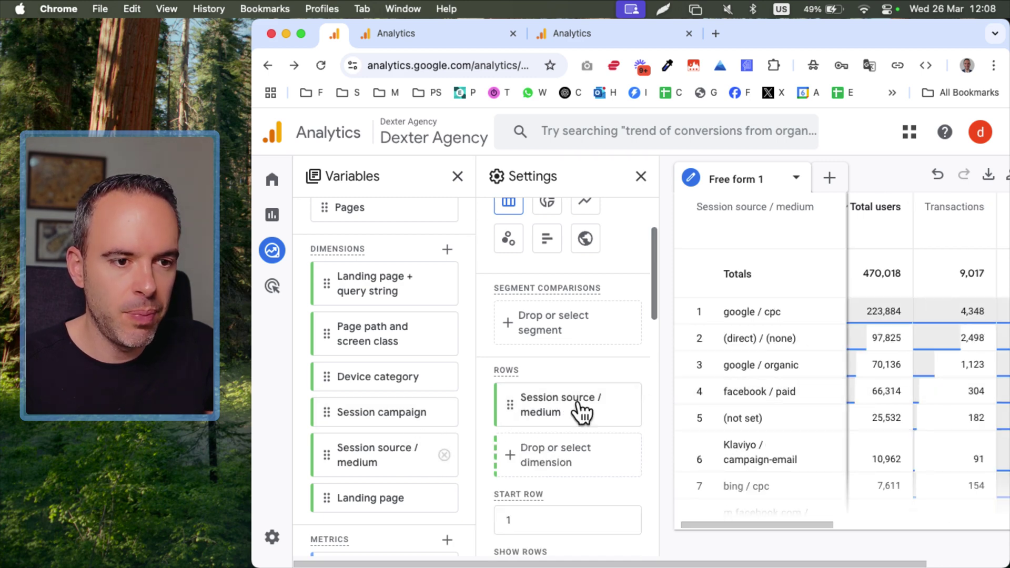
left_click_drag(375, 411, 568, 452)
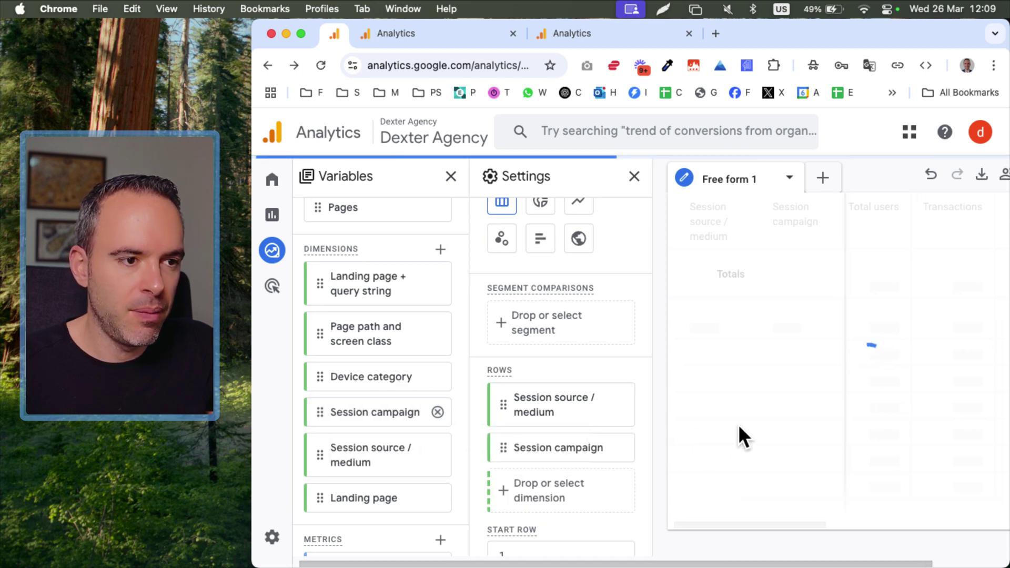
left_click(634, 176)
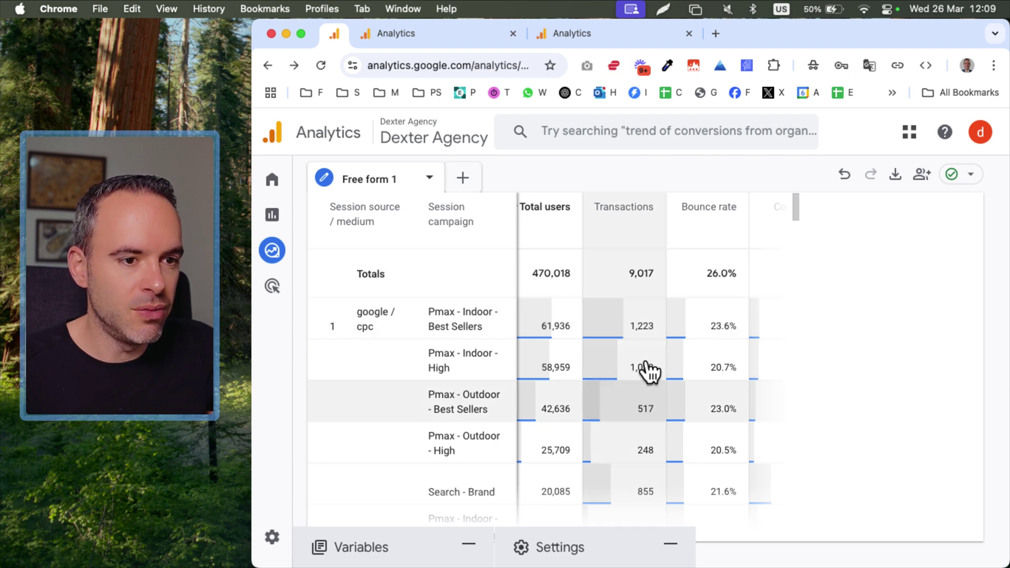
Step: Examine bounce rate and conversion rate per user for the individual google / cpc campaigns
scroll(684, 342, "right", 5)
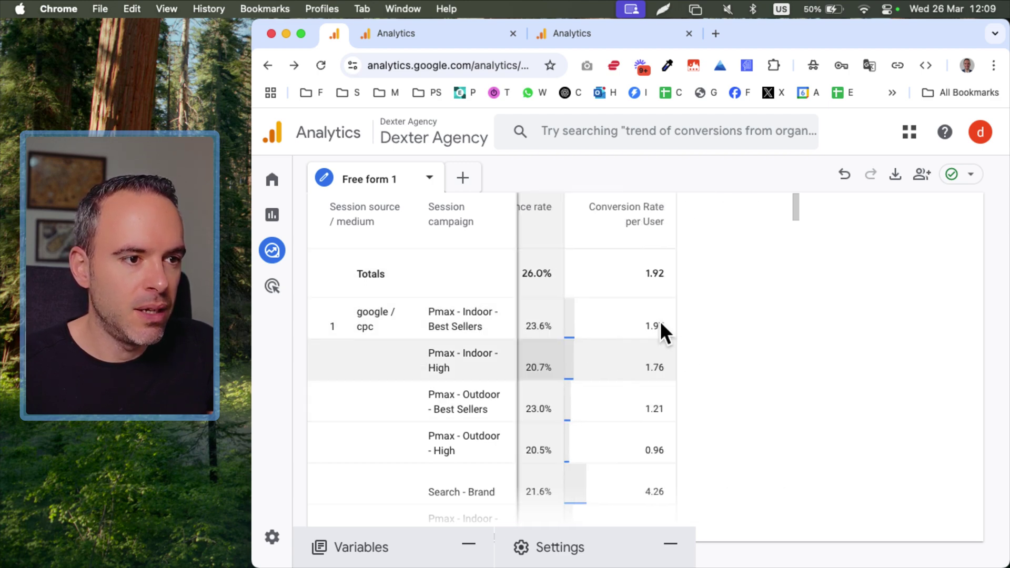
scroll(668, 326, "left", 2)
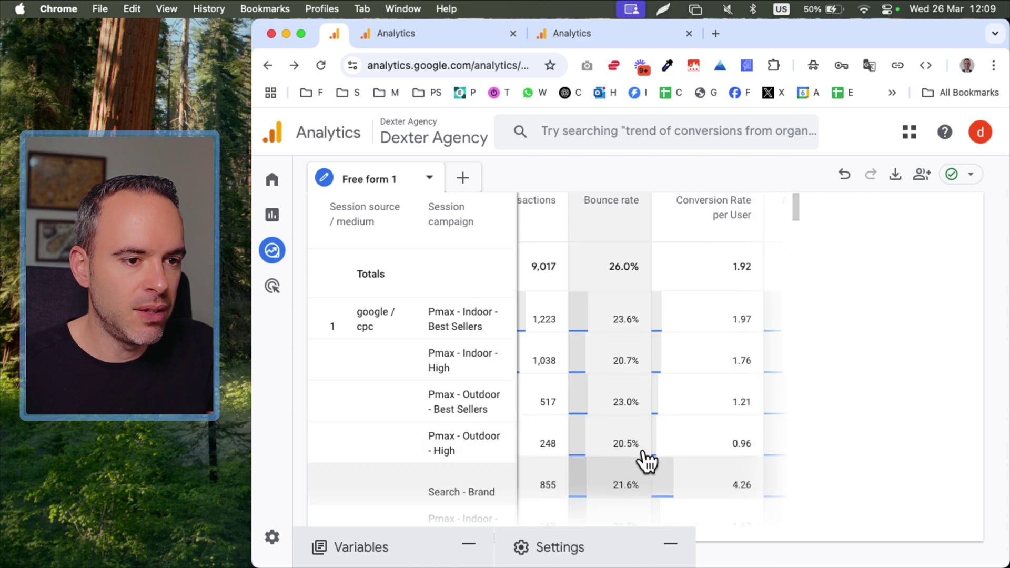
scroll(652, 453, "down", 2)
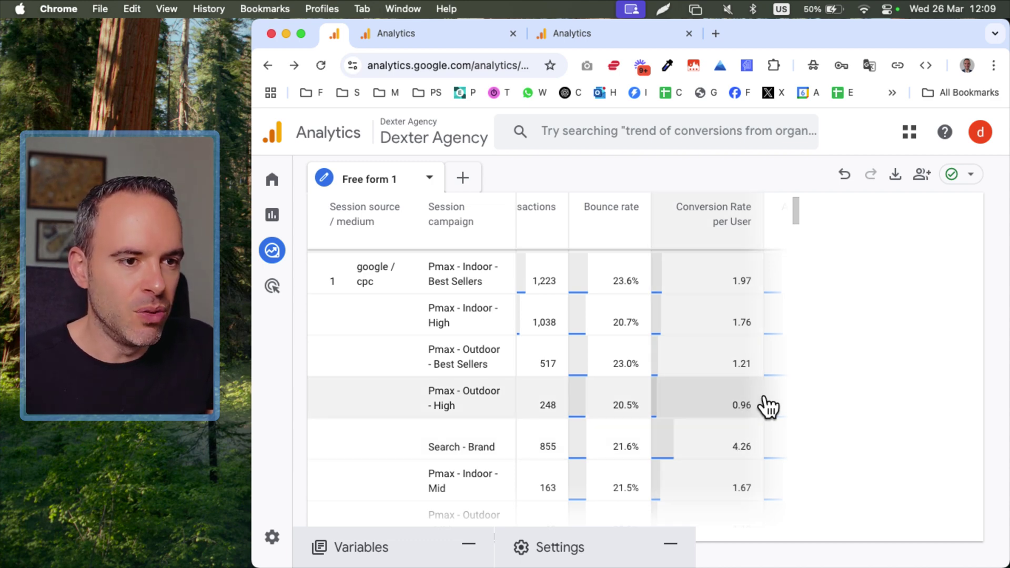
scroll(755, 410, "up", 1)
scroll(755, 410, "down", 3)
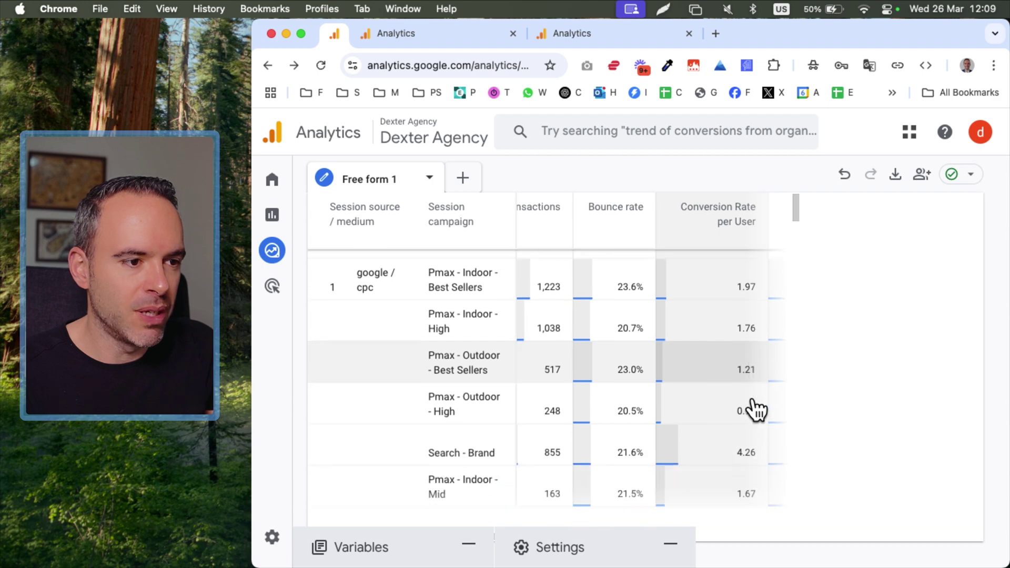
scroll(736, 421, "down", 5)
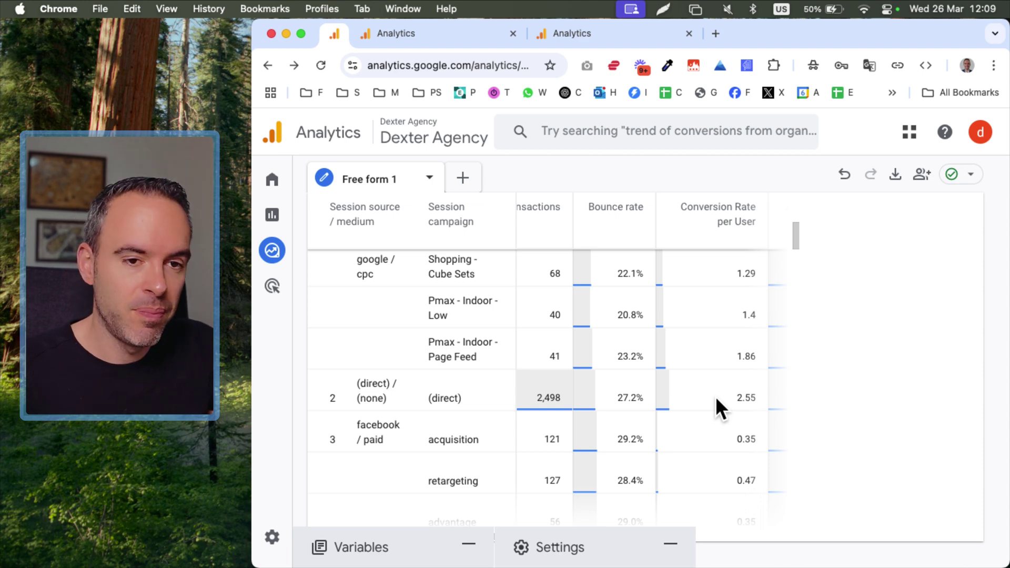
Step: Compare total users, transactions and conversion rate per user across the facebook / paid campaigns, including acquisition, retargeting and advantage
scroll(726, 408, "right", 2)
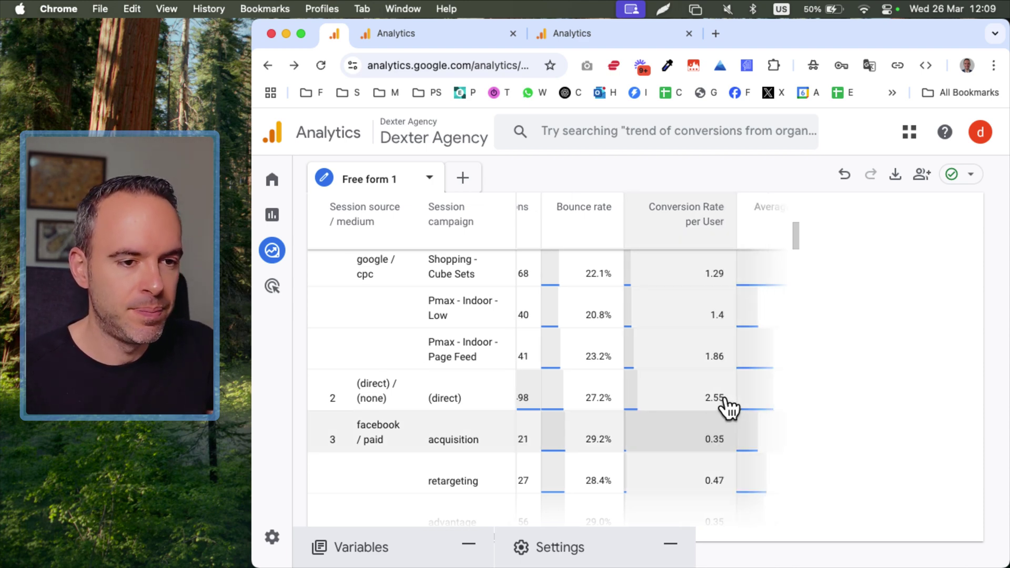
scroll(726, 409, "down", 3)
scroll(559, 357, "down", 1)
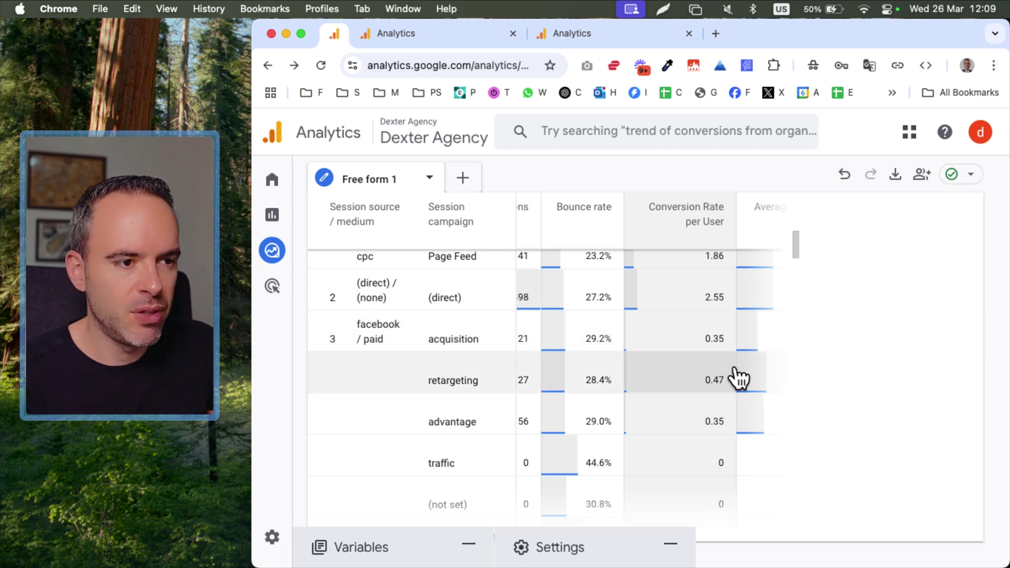
scroll(721, 375, "right", 2)
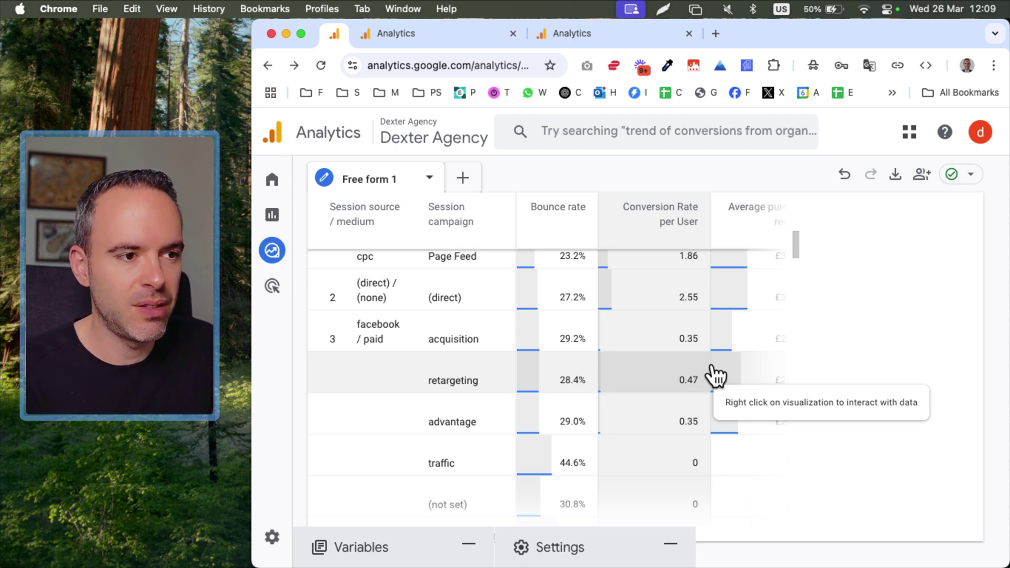
scroll(673, 371, "left", 5)
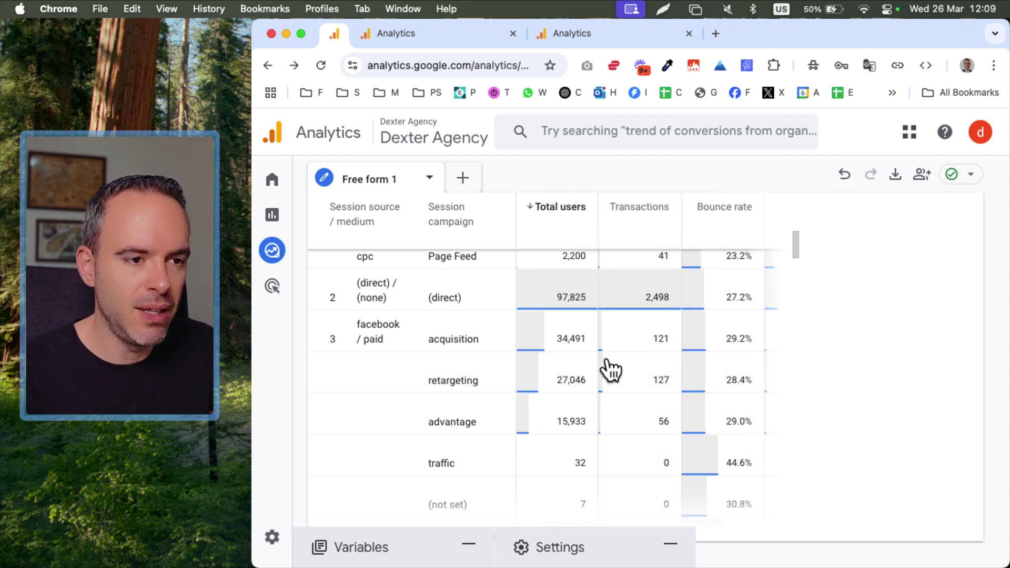
scroll(596, 375, "right", 5)
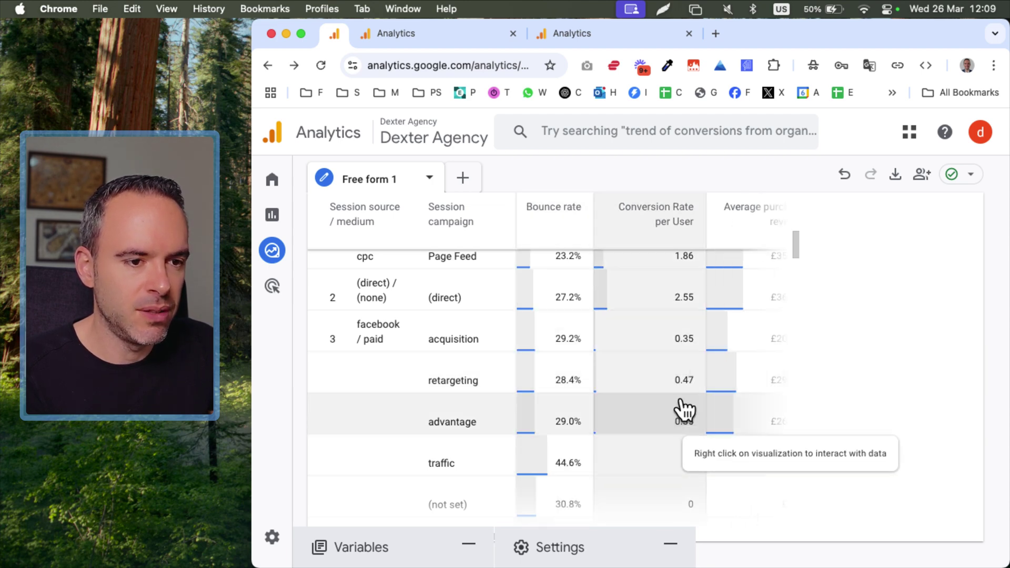
scroll(683, 409, "down", 3)
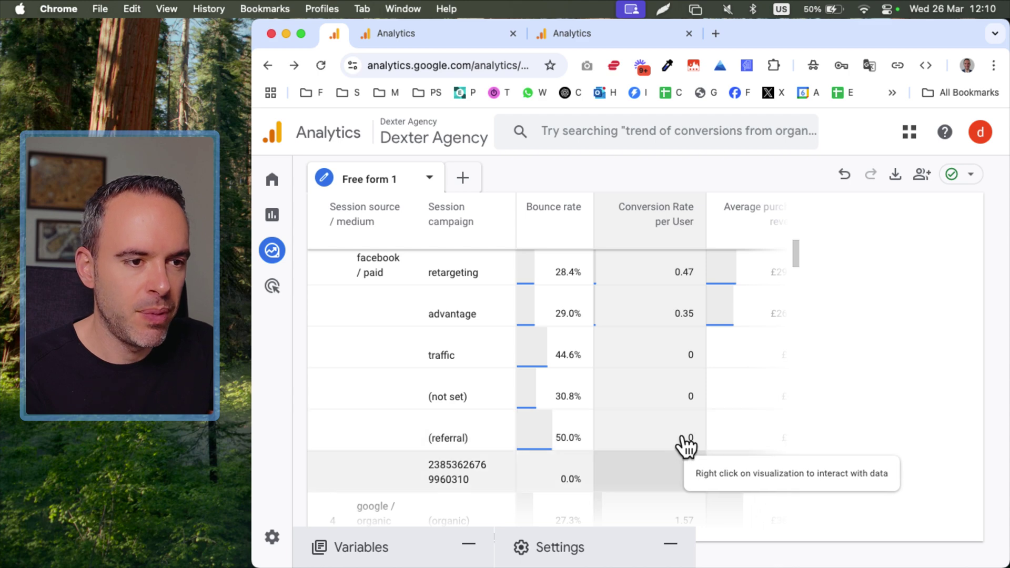
scroll(683, 443, "up", 3)
scroll(687, 405, "left", 5)
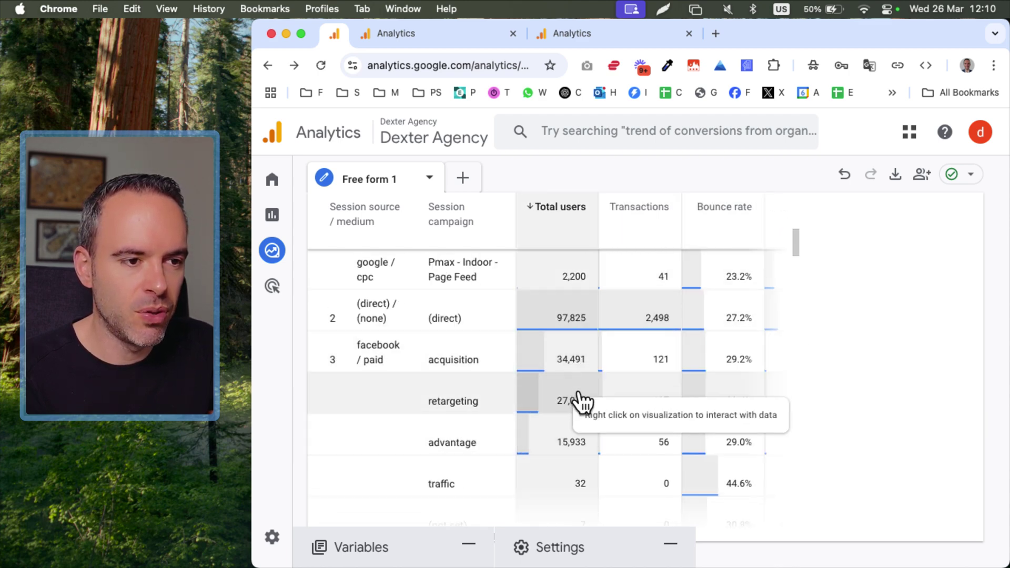
scroll(620, 391, "right", 5)
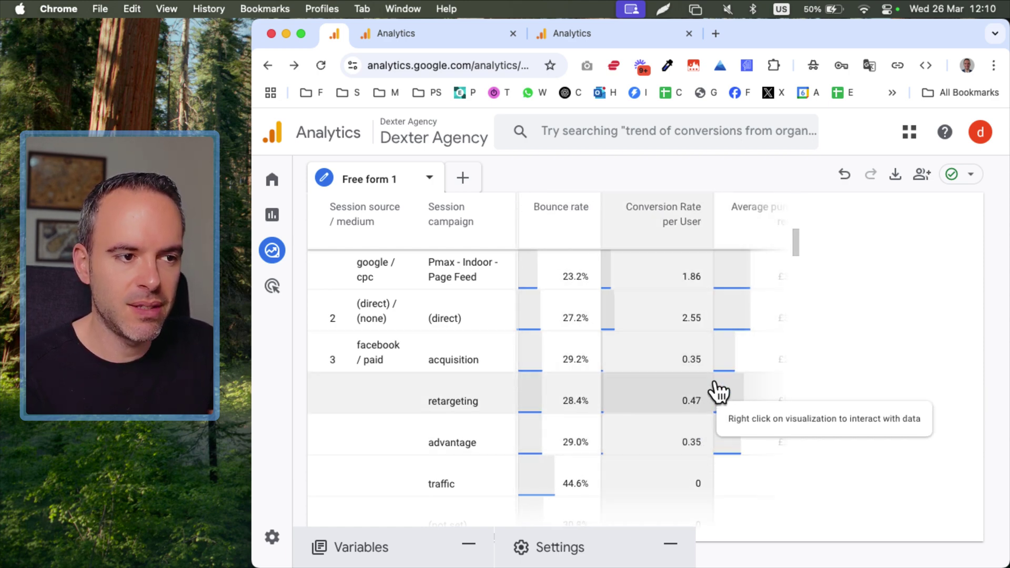
scroll(718, 391, "right", 1)
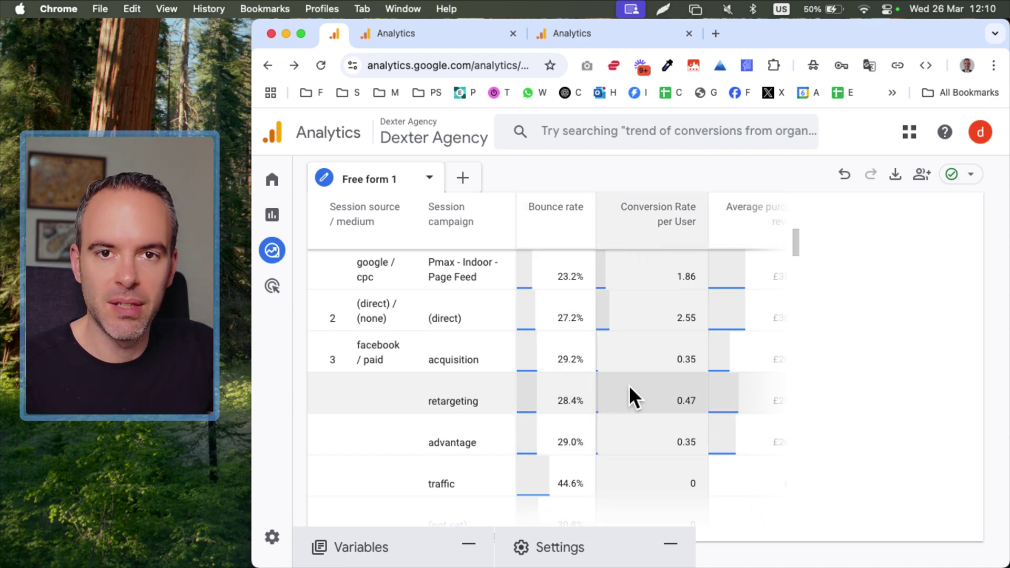
scroll(660, 395, "right", 4)
scroll(649, 392, "left", 3)
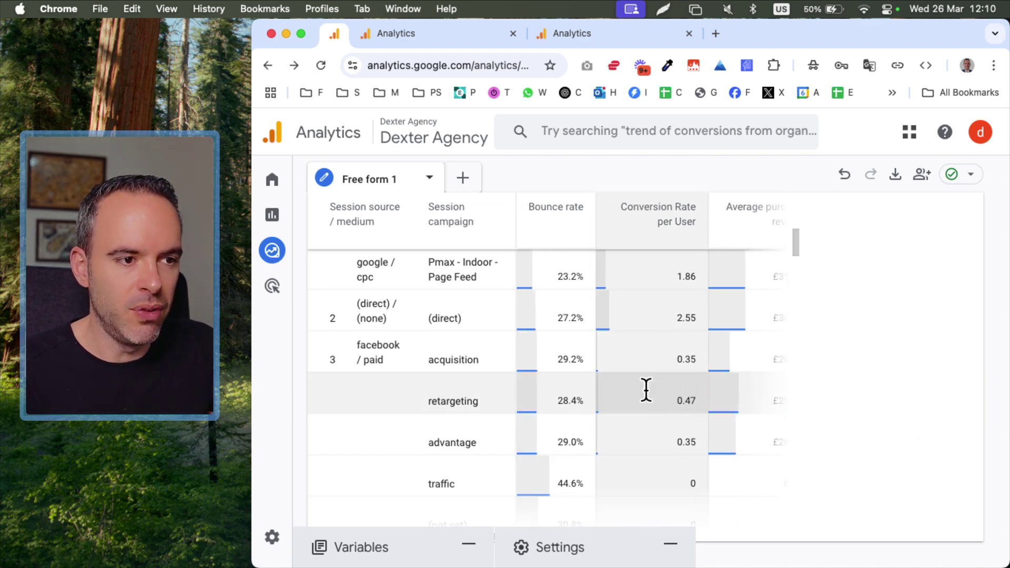
Step: Reopen the configuration panels and remove Session campaign and Session source / medium from the report's rows
scroll(590, 489, "left", 1)
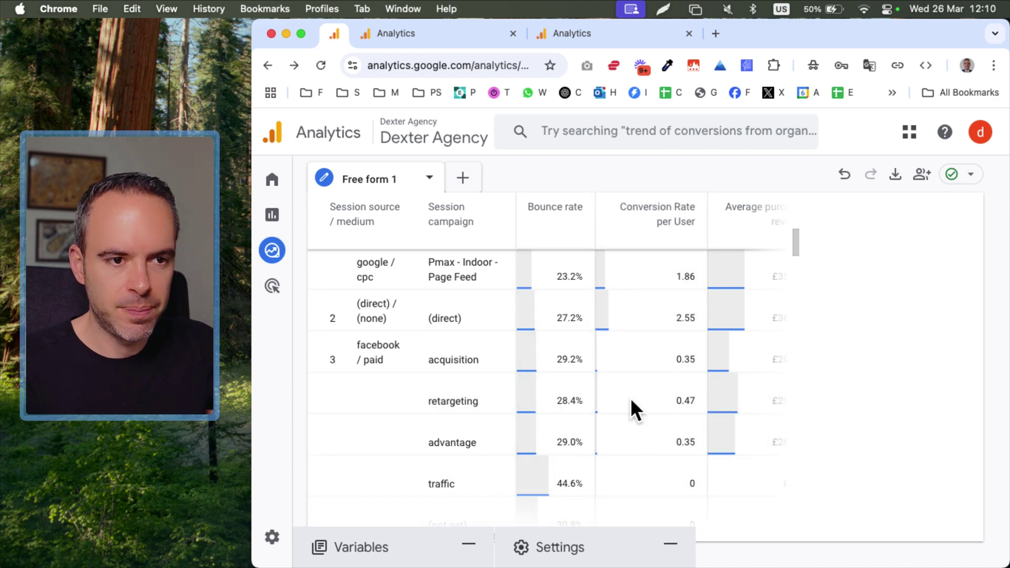
left_click(594, 547)
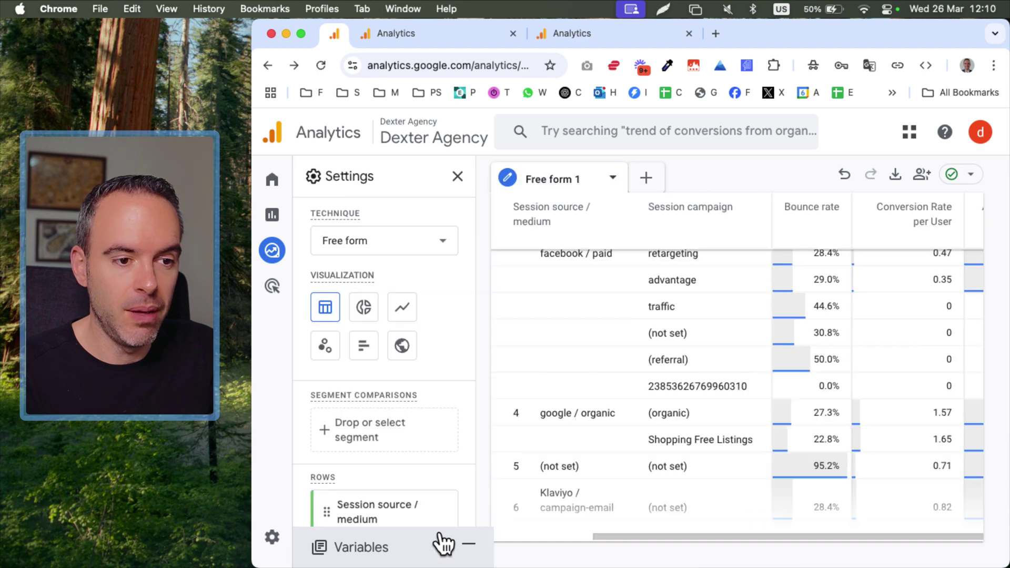
left_click(437, 547)
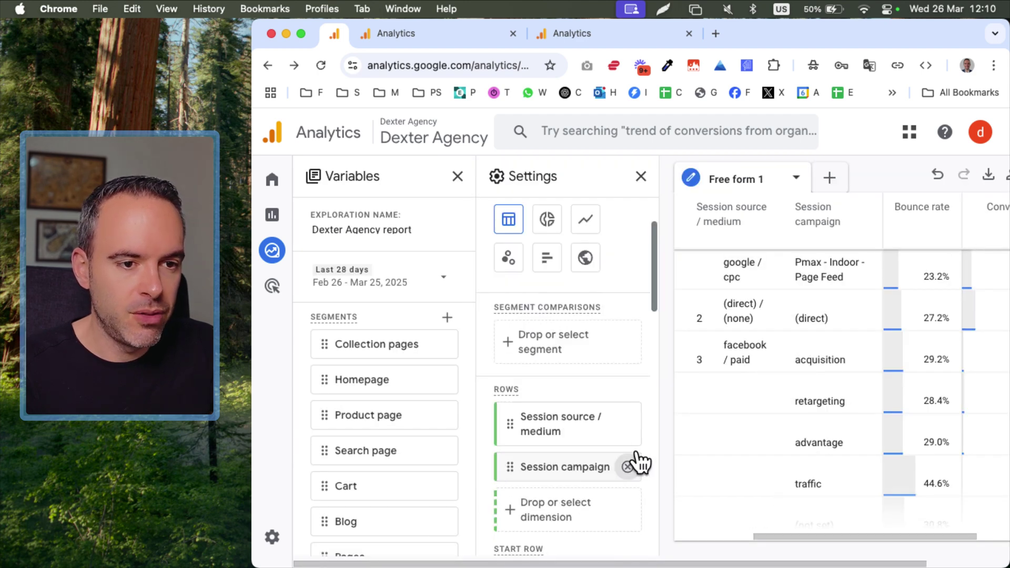
left_click(628, 466)
left_click(628, 424)
Step: Add the Landing page dimension to the report's rows and collapse both configuration panels
scroll(383, 375, "down", 6)
scroll(389, 384, "down", 1)
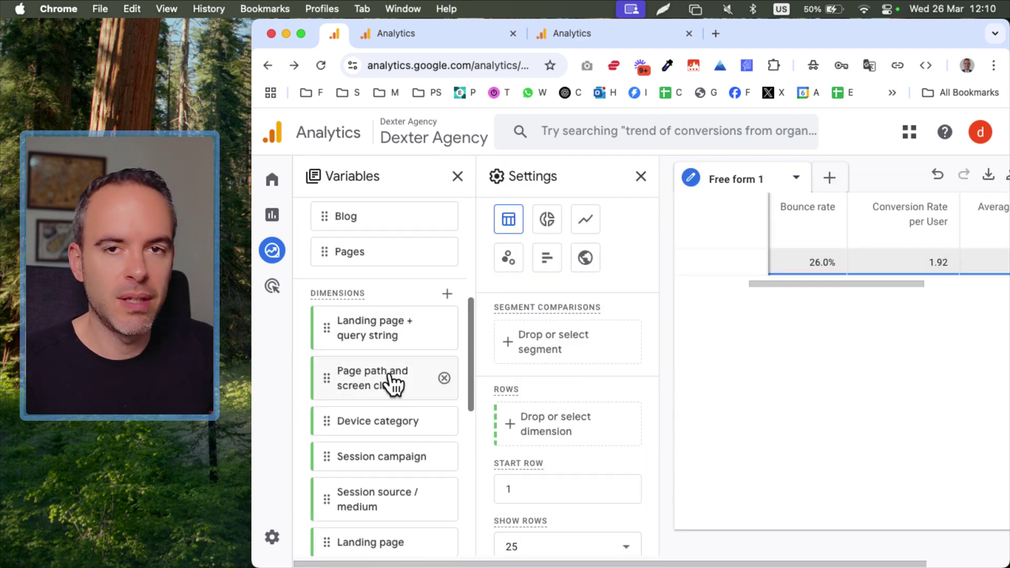
mouse_move(391, 383)
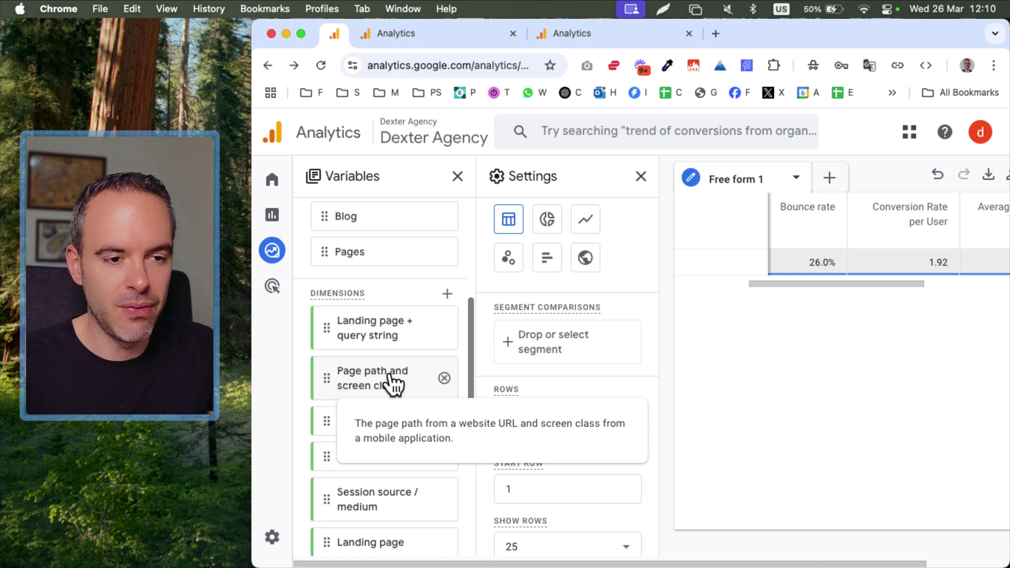
scroll(405, 457, "down", 4)
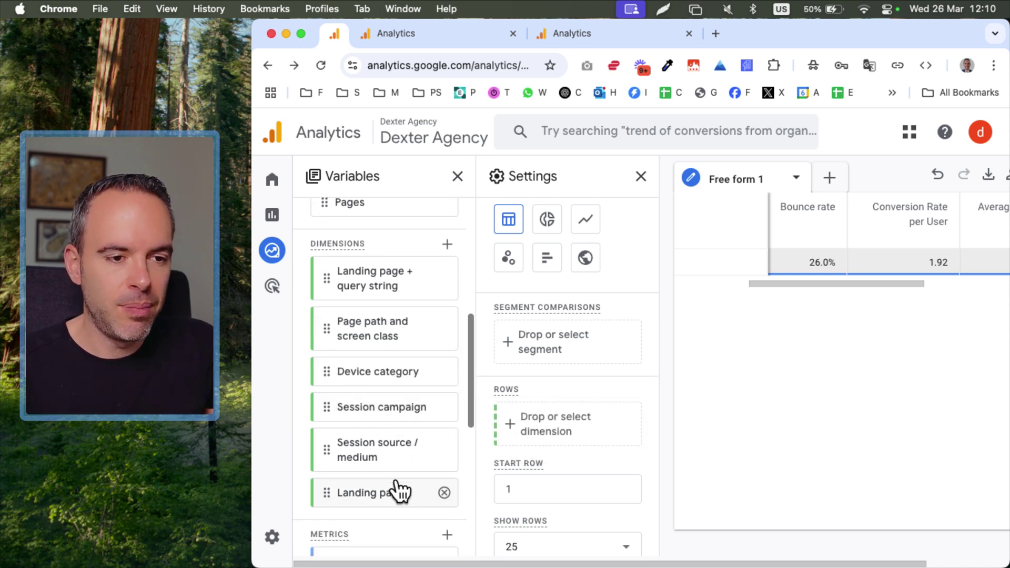
double_click(400, 491)
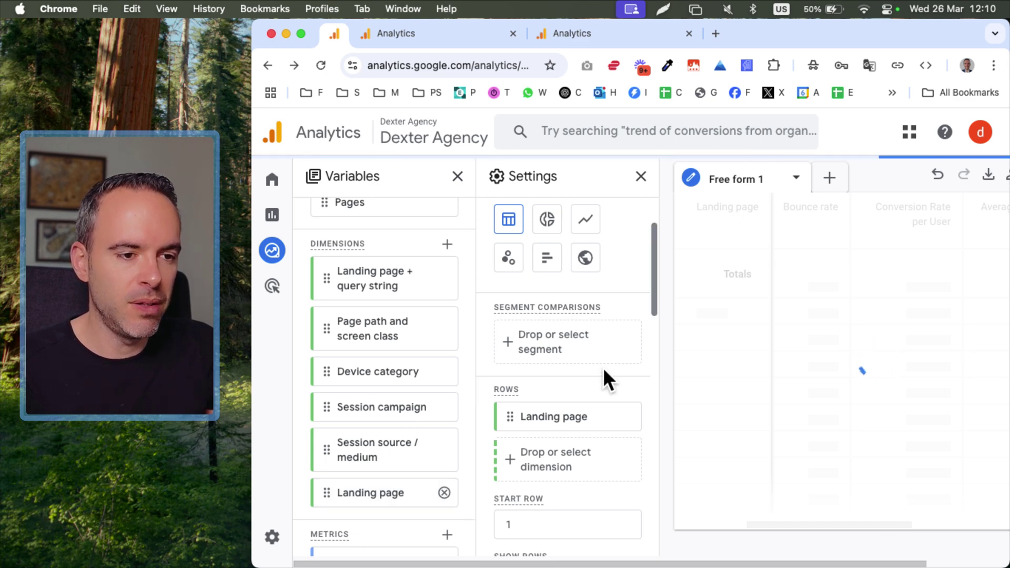
left_click(641, 176)
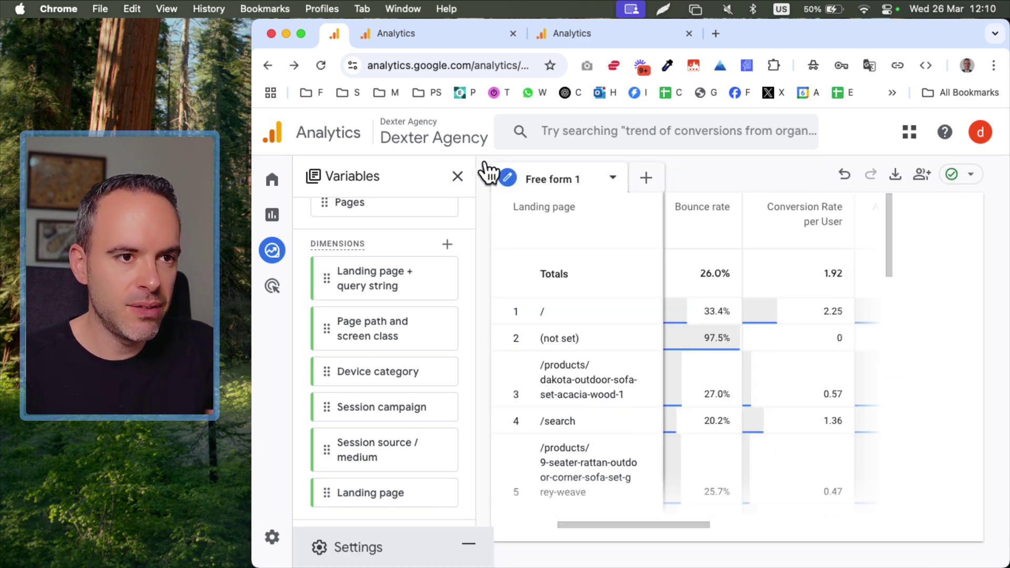
left_click(458, 176)
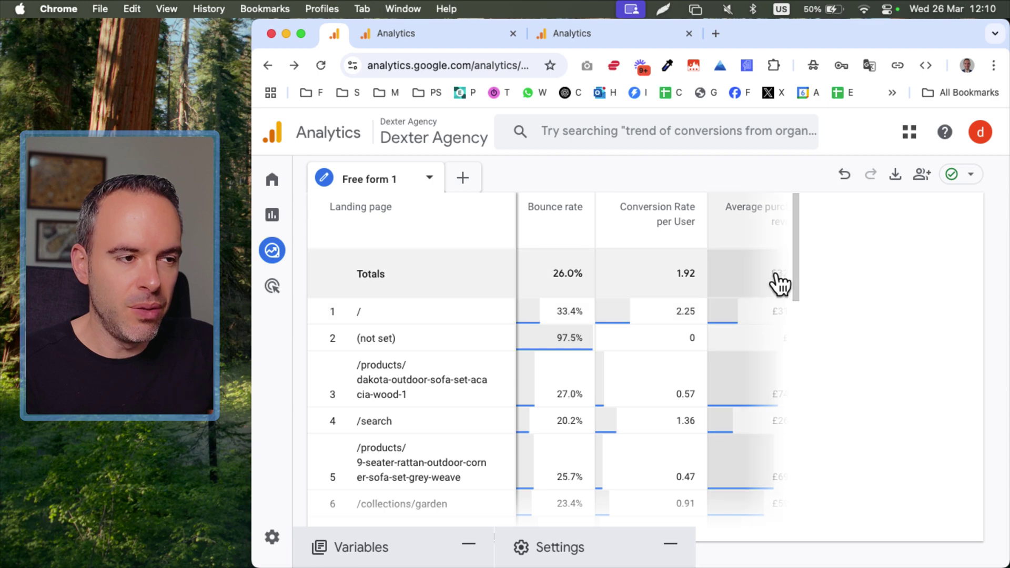
Step: Compare total users, transactions, bounce rate, conversion rate per user, session duration and purchase revenue across the landing pages
left_click_drag(795, 271, 796, 235)
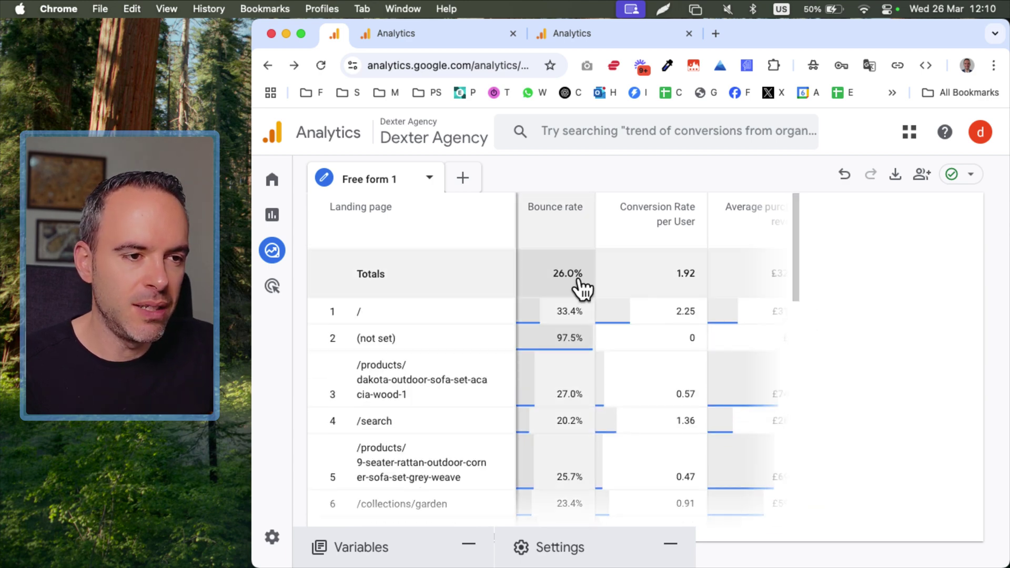
scroll(581, 286, "left", 3)
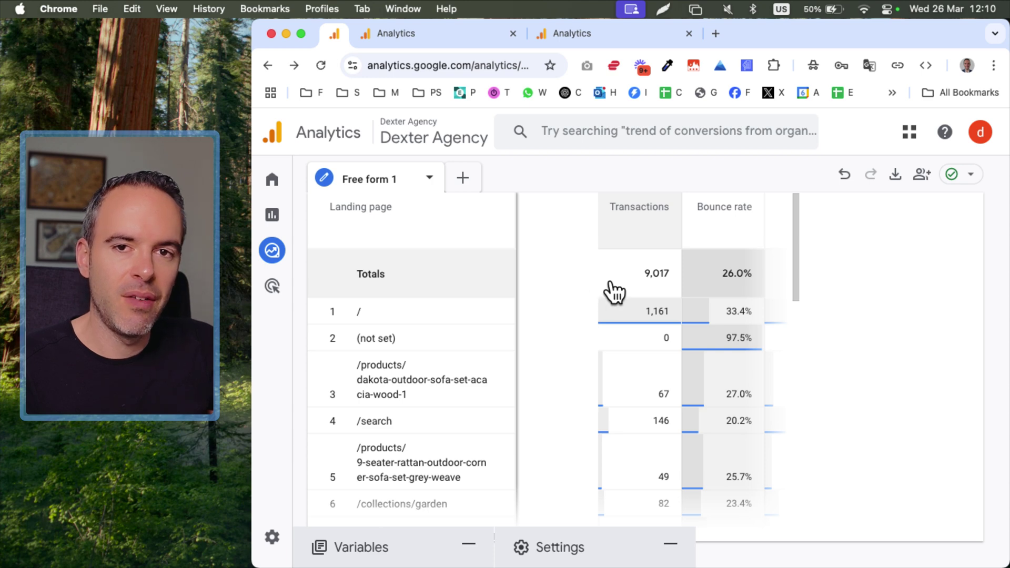
scroll(608, 287, "right", 2)
scroll(609, 286, "left", 2)
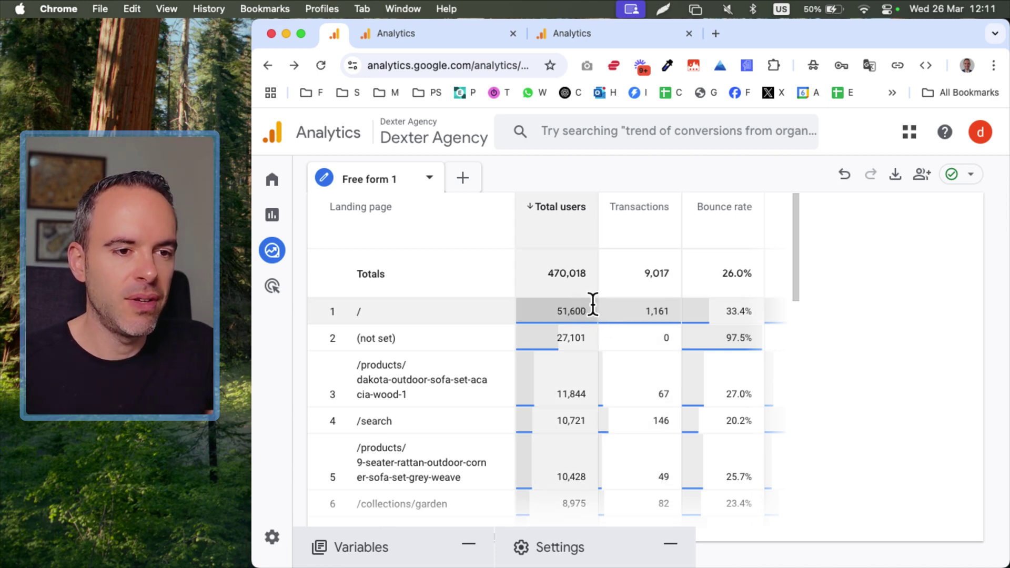
scroll(648, 298, "right", 2)
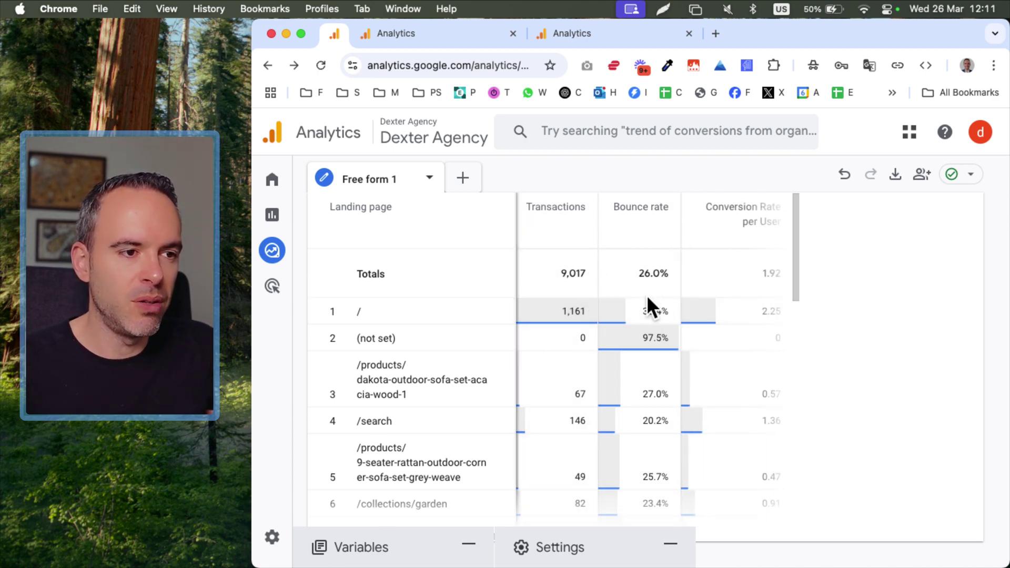
scroll(647, 298, "right", 2)
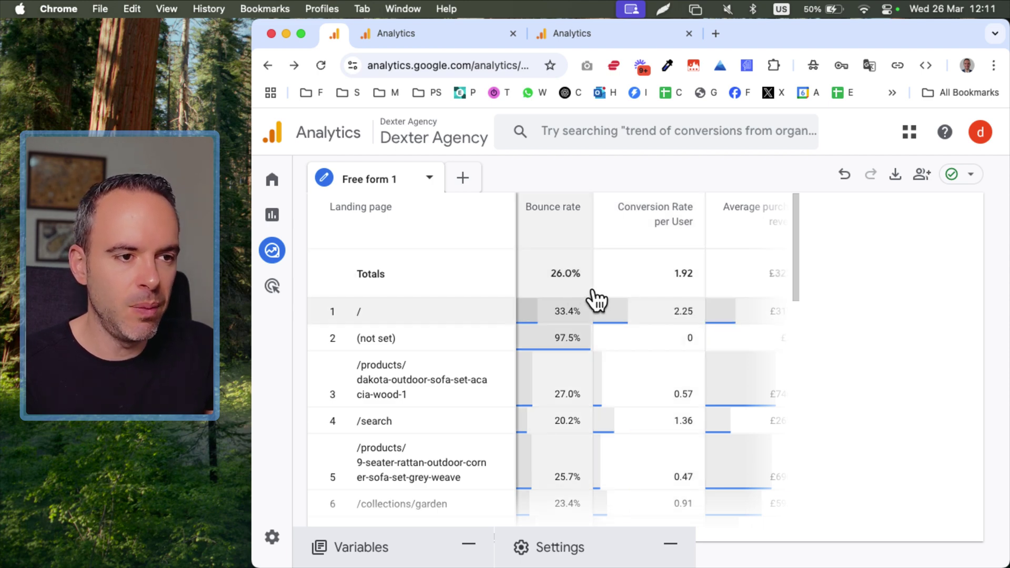
scroll(631, 298, "right", 1)
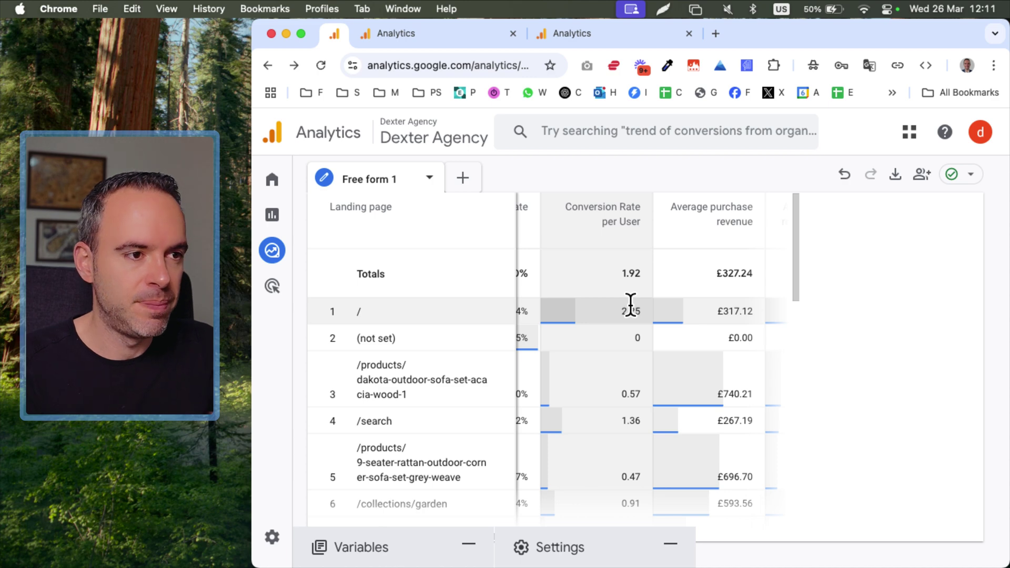
scroll(630, 303, "right", 3)
scroll(631, 303, "right", 8)
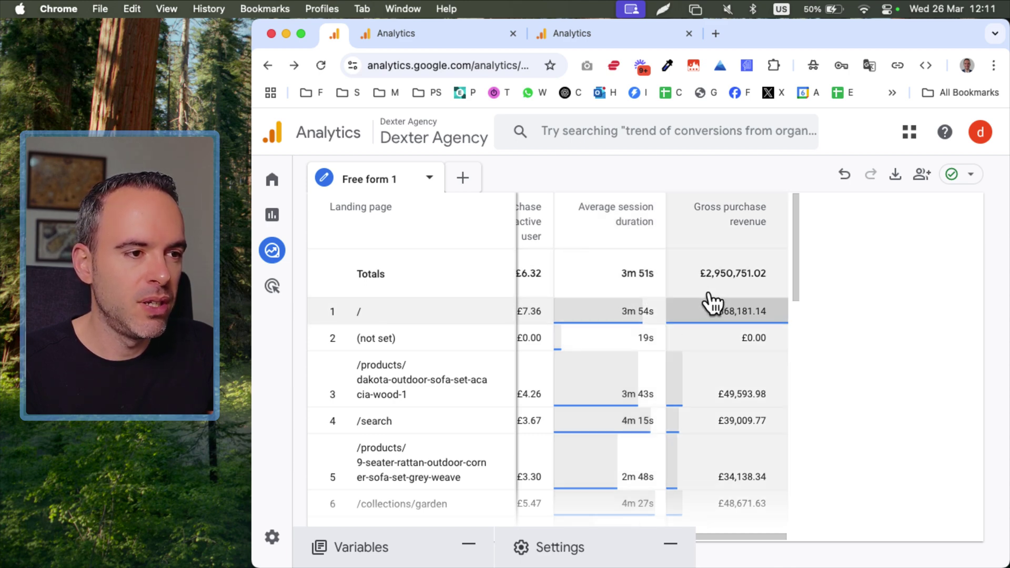
scroll(708, 294, "left", 10)
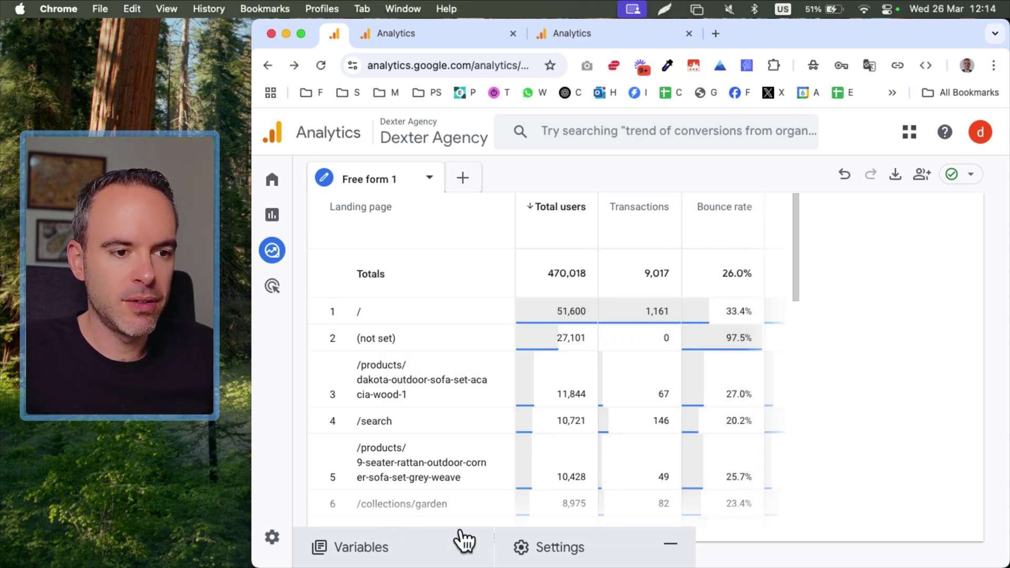
Step: Reopen the configuration panels and create a custom session segment named Product page LP
left_click(492, 542)
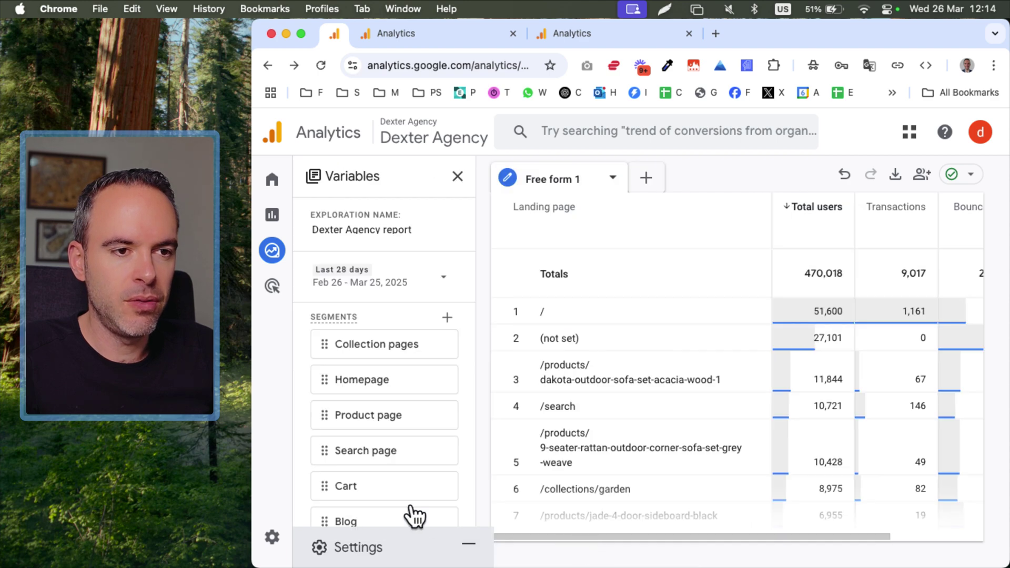
left_click(429, 543)
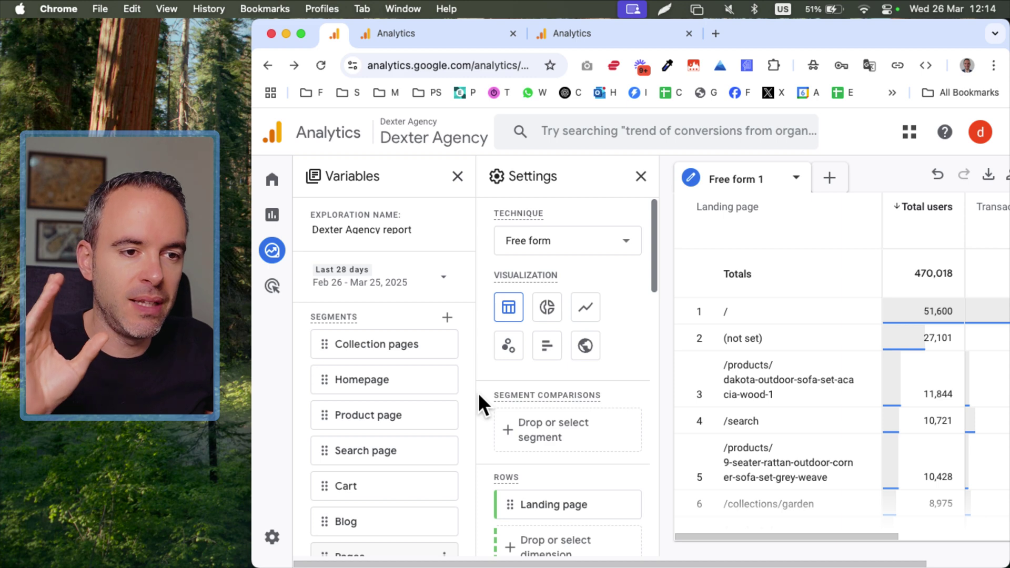
scroll(401, 387, "down", 2)
scroll(384, 410, "up", 2)
left_click(447, 314)
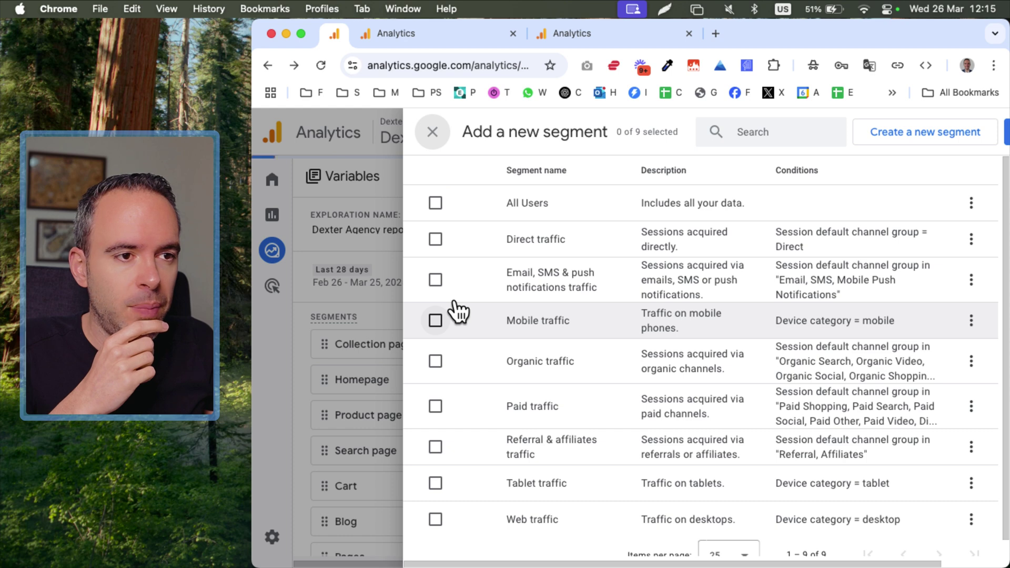
scroll(703, 169, "right", 2)
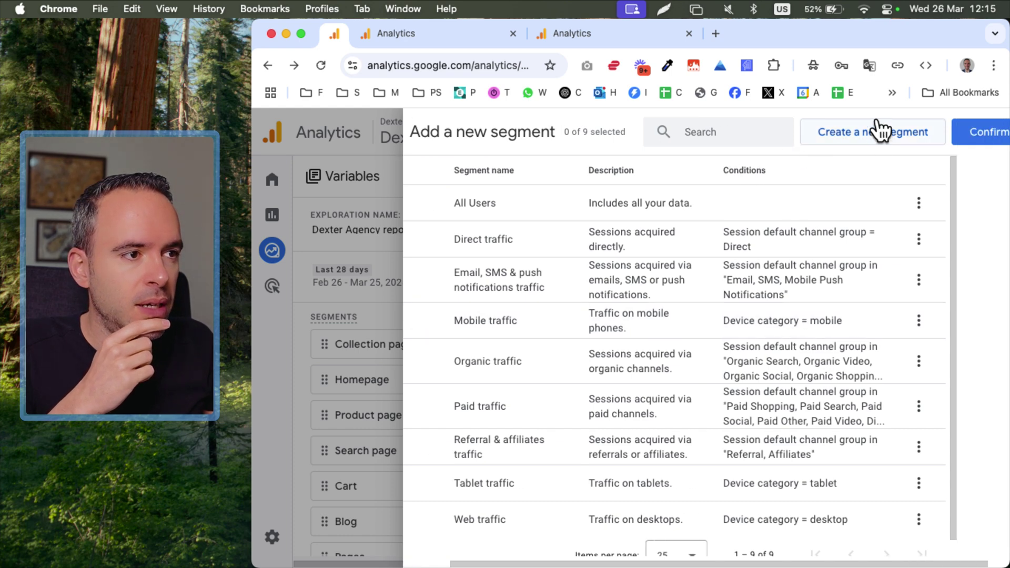
left_click(876, 133)
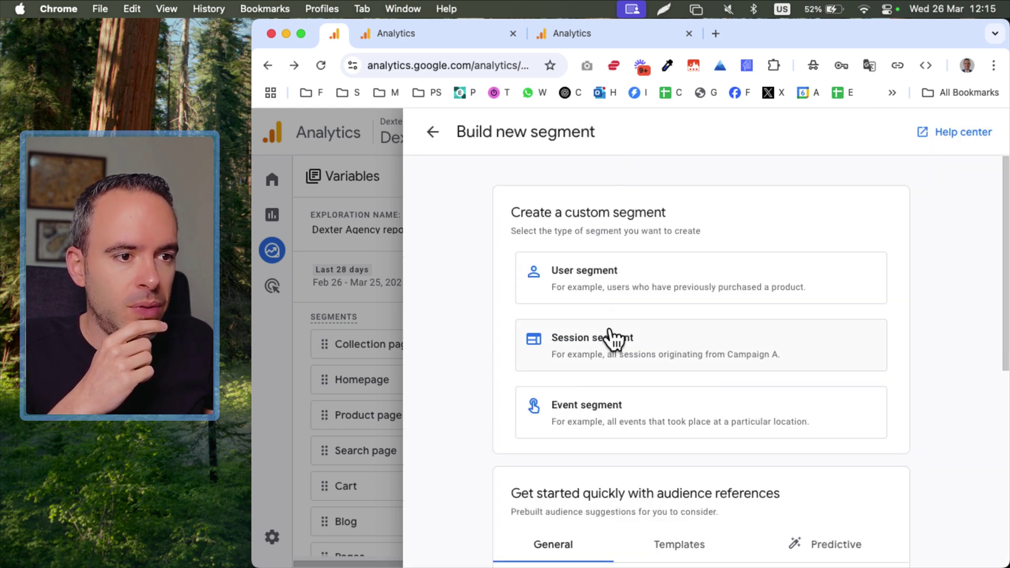
left_click(609, 338)
left_click(541, 128)
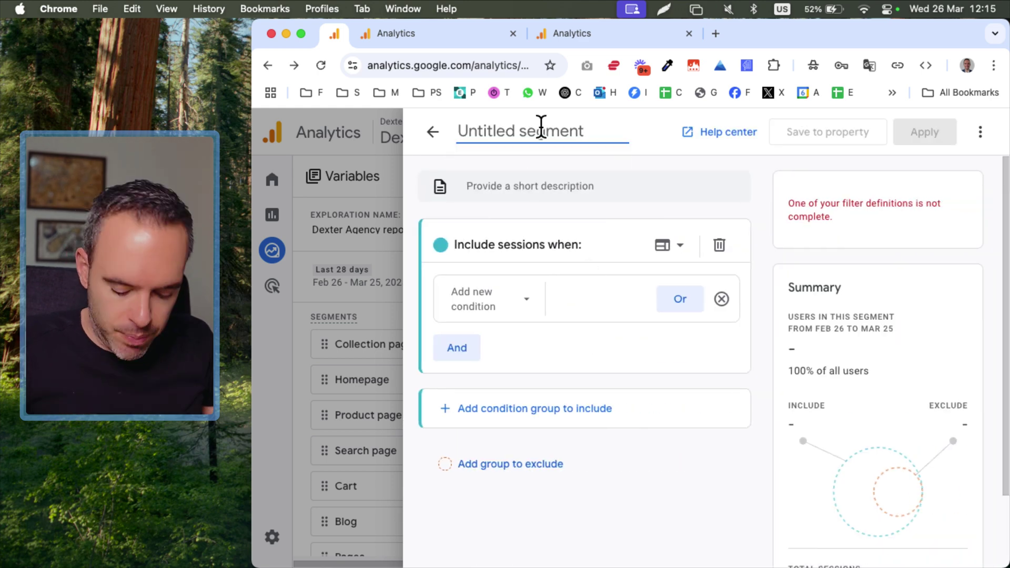
type("Product page LP")
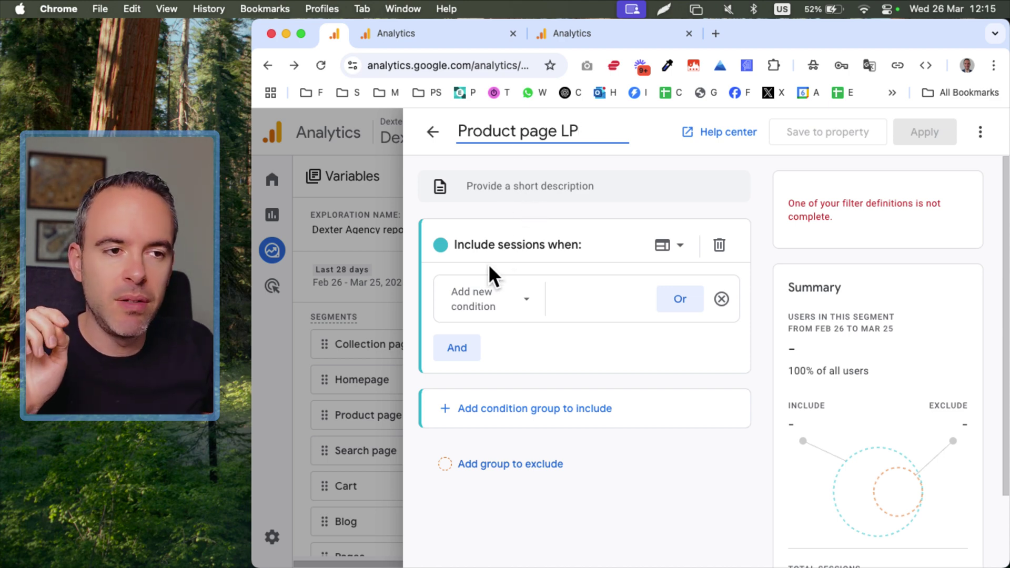
Step: Choose Landing page + query string as the inclusion condition of the Product page LP segment
left_click(492, 292)
left_click(656, 135)
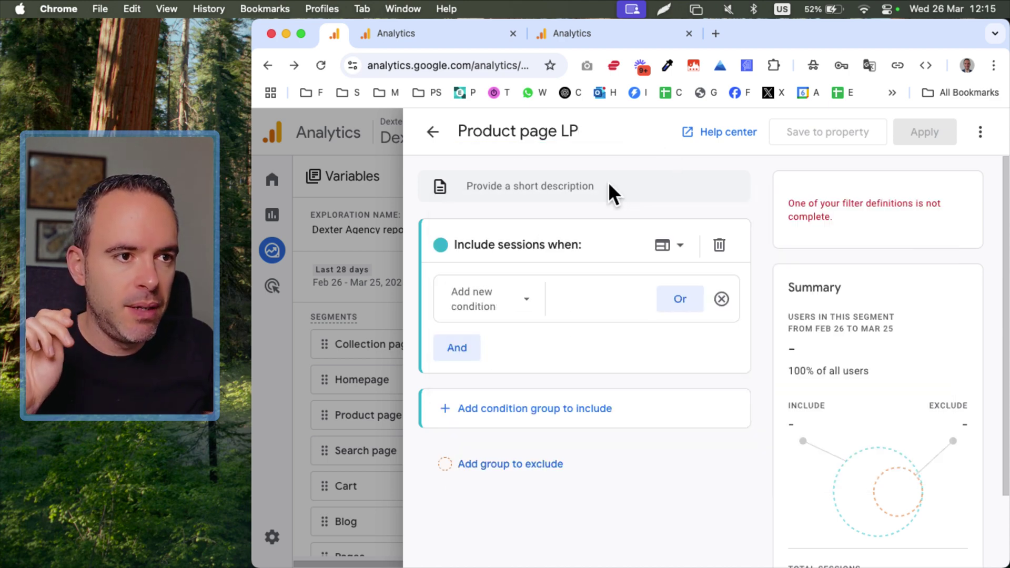
left_click(506, 287)
type("landing")
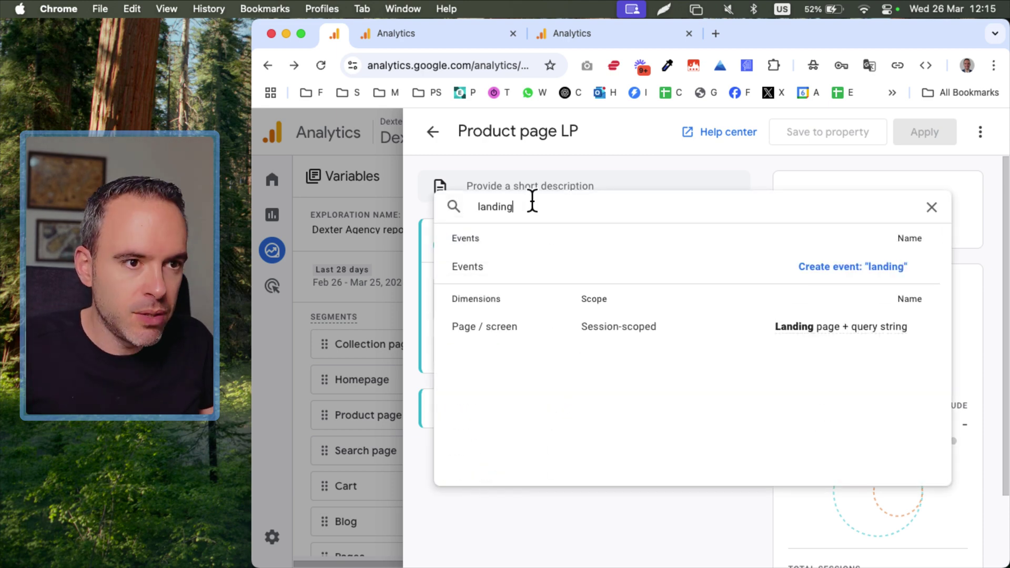
left_click(604, 325)
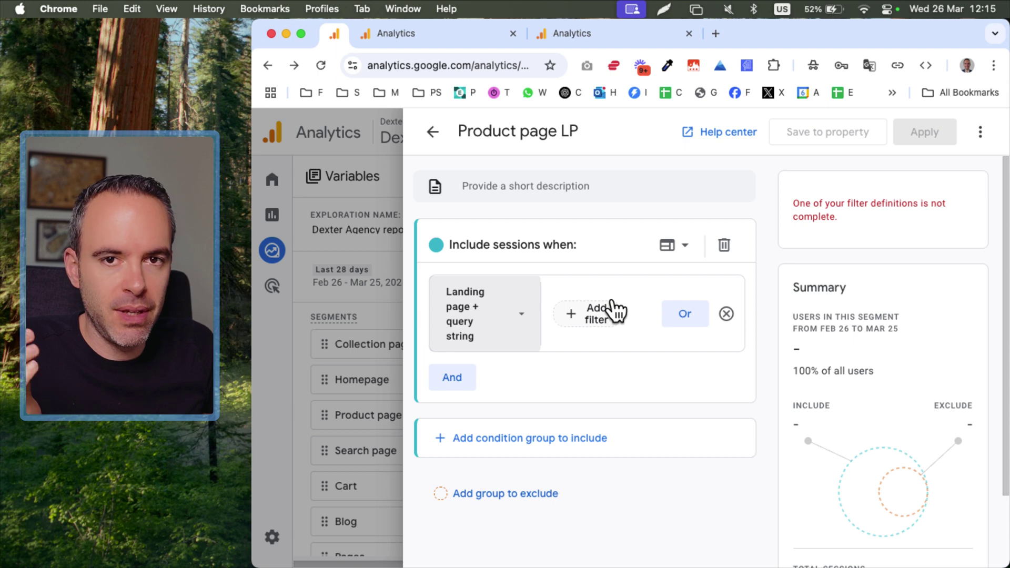
Step: Filter the landing page condition to values containing /products/ and apply the segment to the exploration
left_click(613, 310)
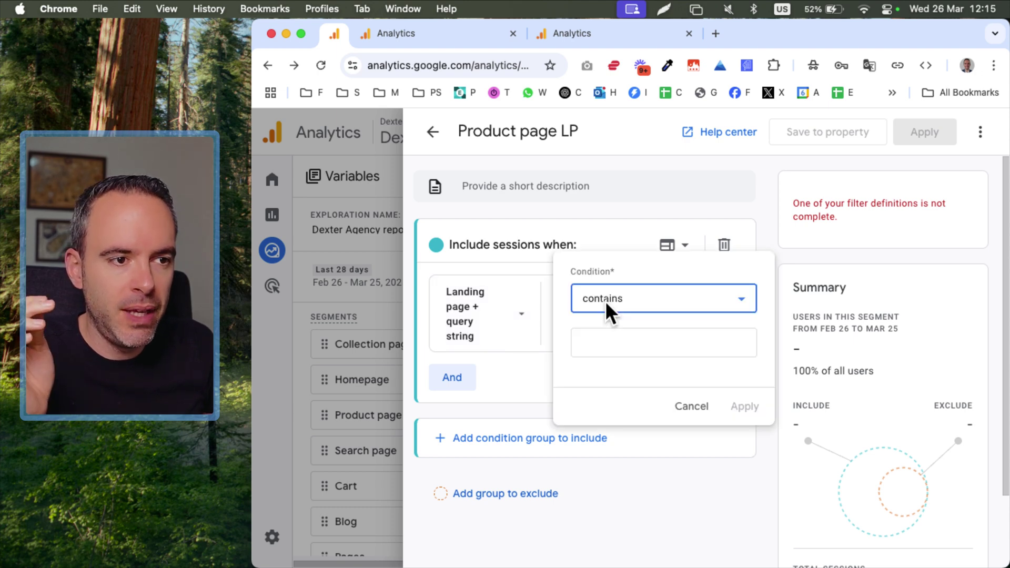
left_click(604, 331)
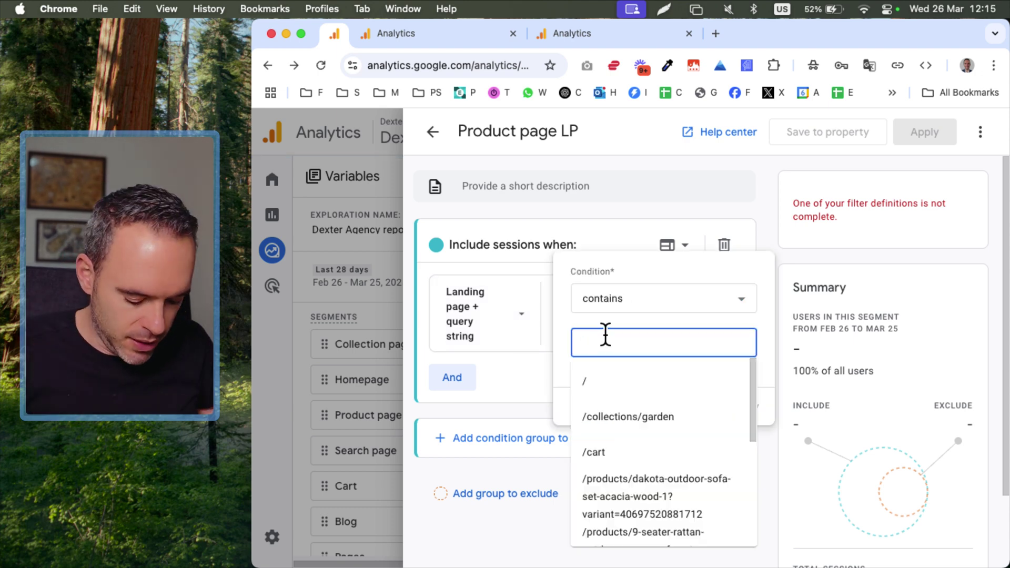
type("/products/")
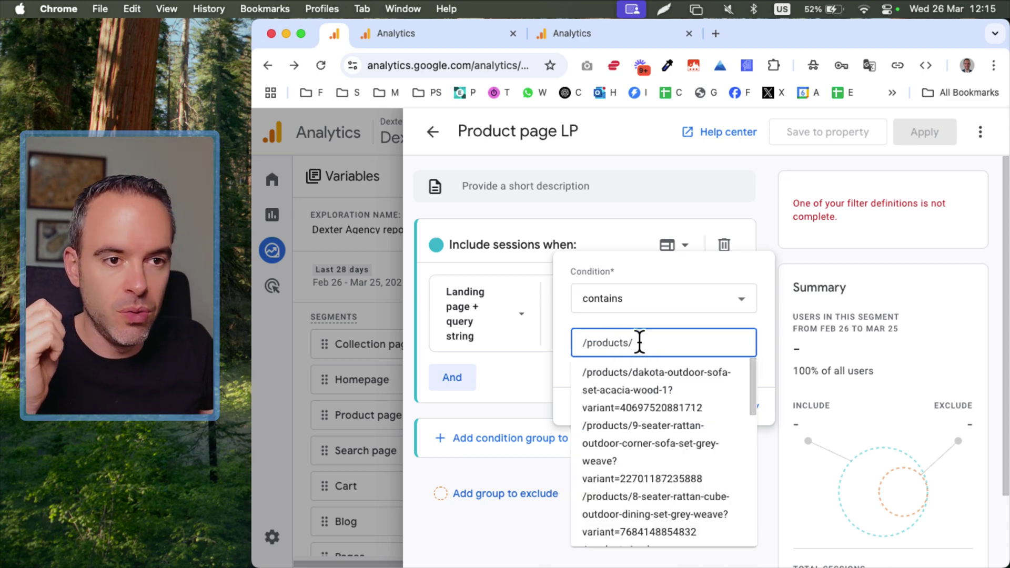
left_click(743, 400)
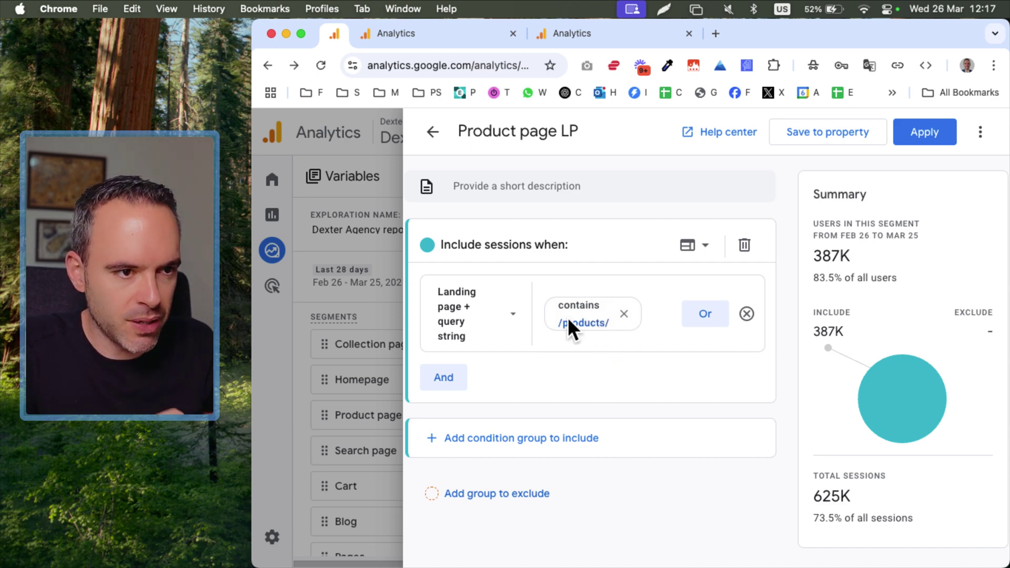
left_click(931, 132)
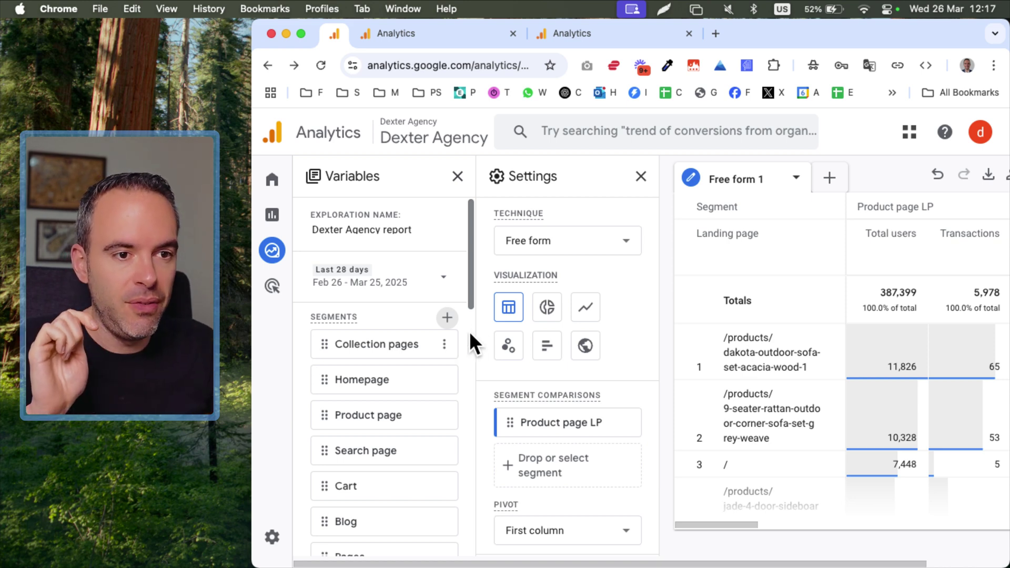
Step: Create another custom session segment with Landing page + query string as its inclusion condition
left_click(447, 317)
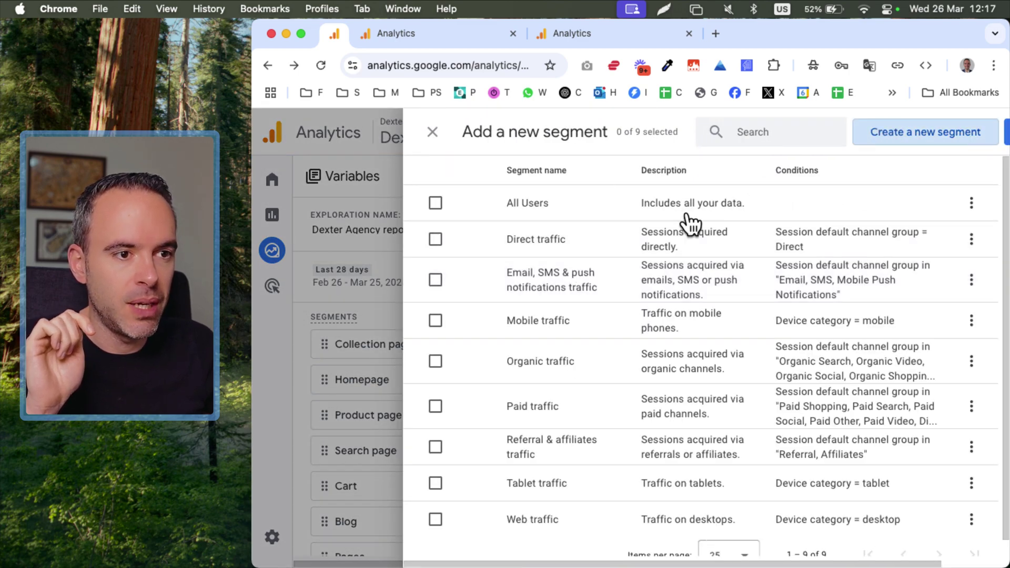
left_click(526, 286)
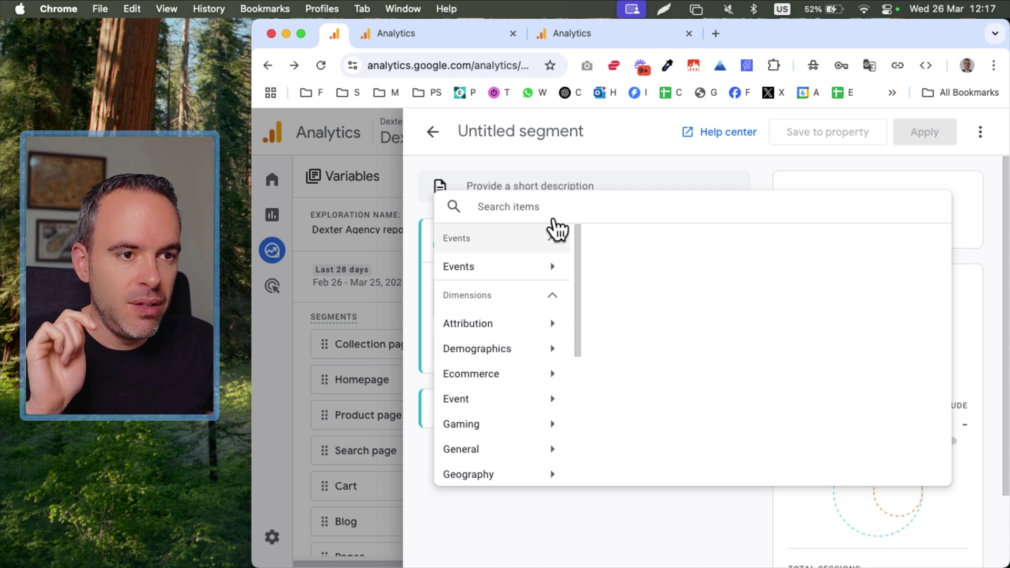
type("landing")
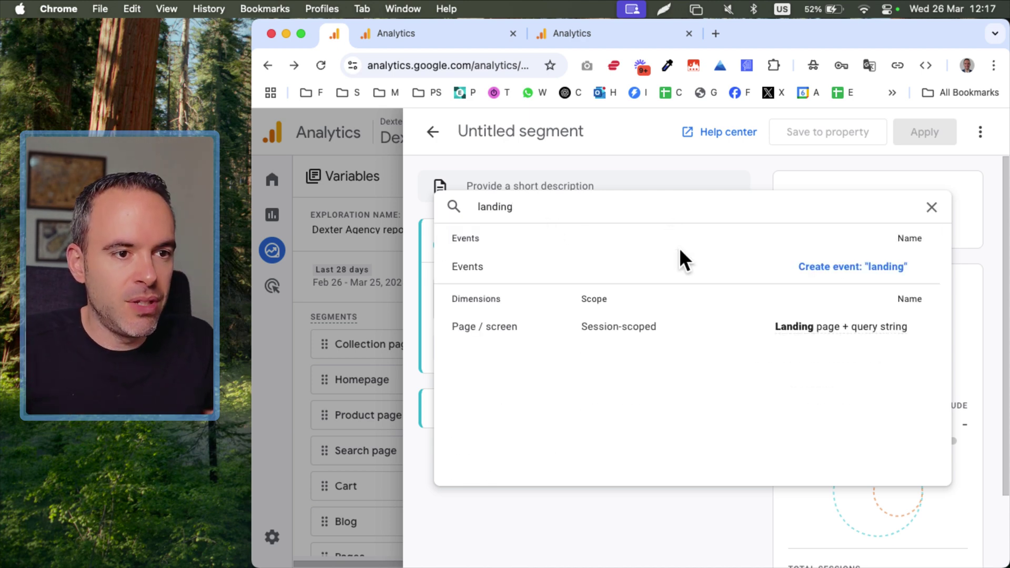
left_click(792, 325)
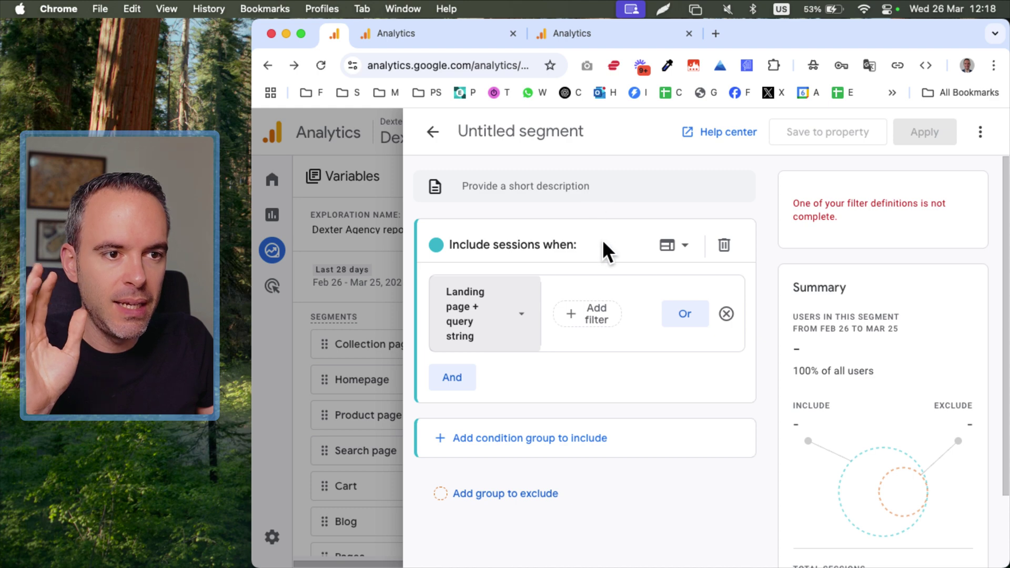
left_click(598, 304)
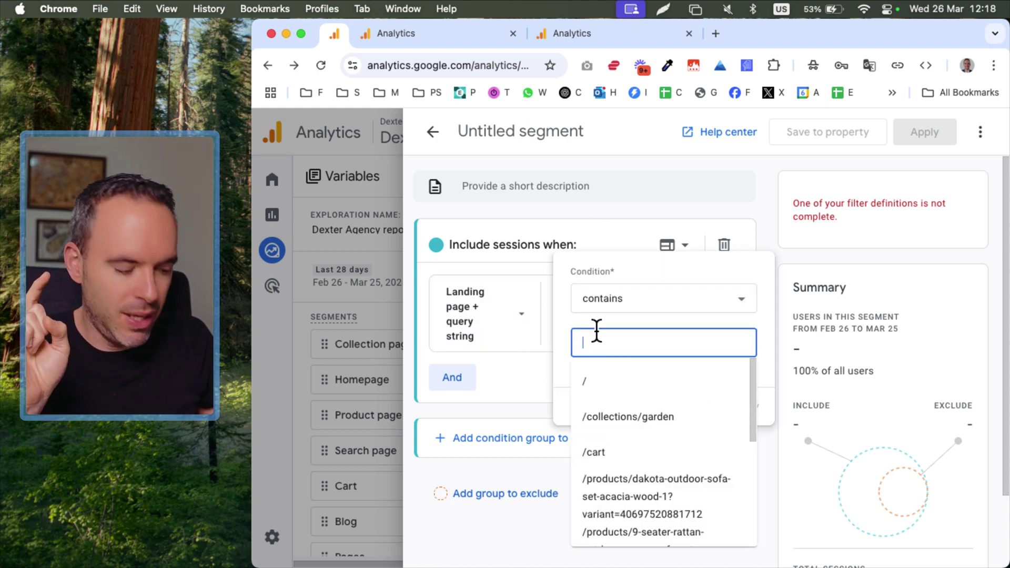
type("/?")
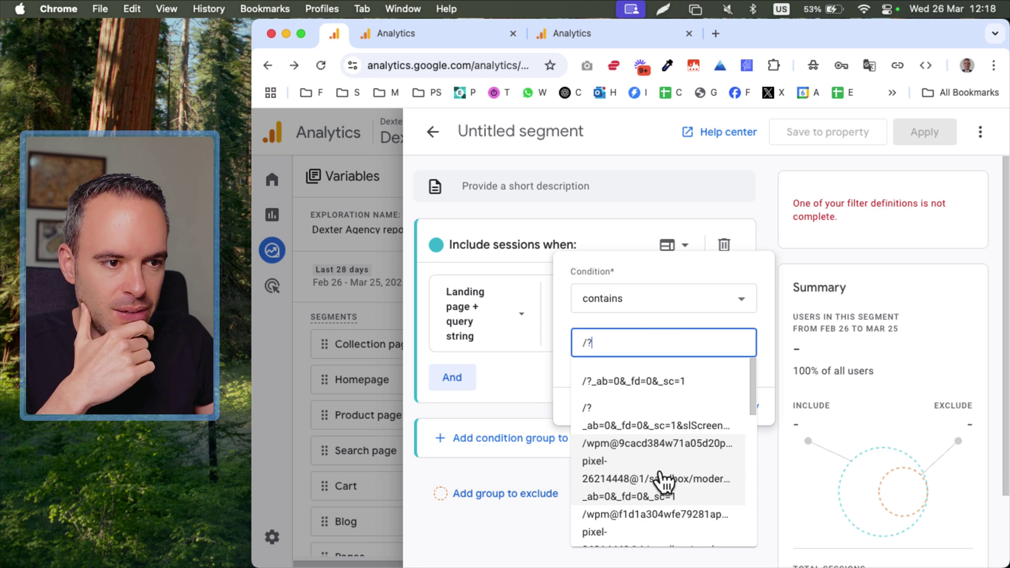
left_click_drag(752, 377, 753, 348)
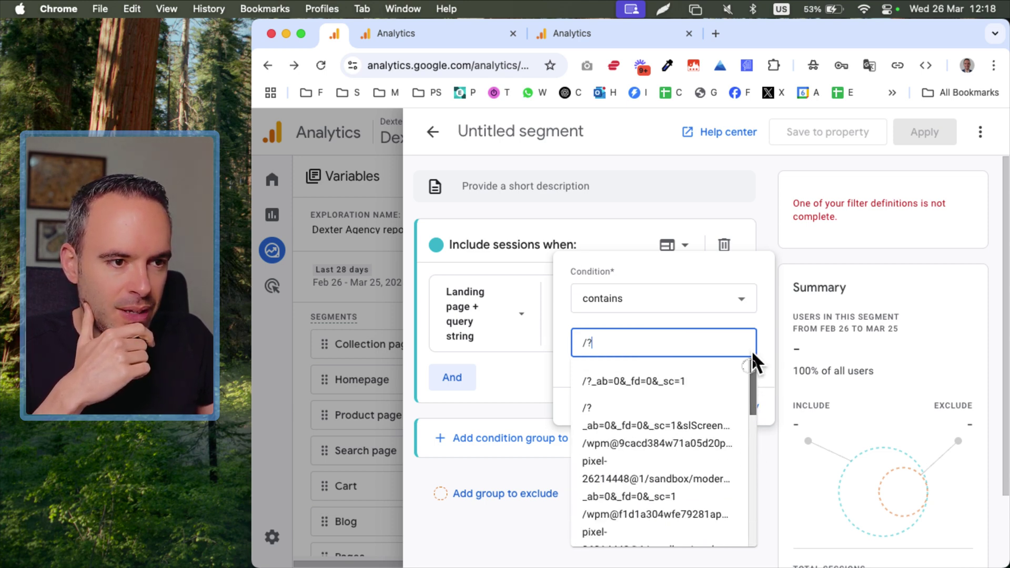
left_click(669, 293)
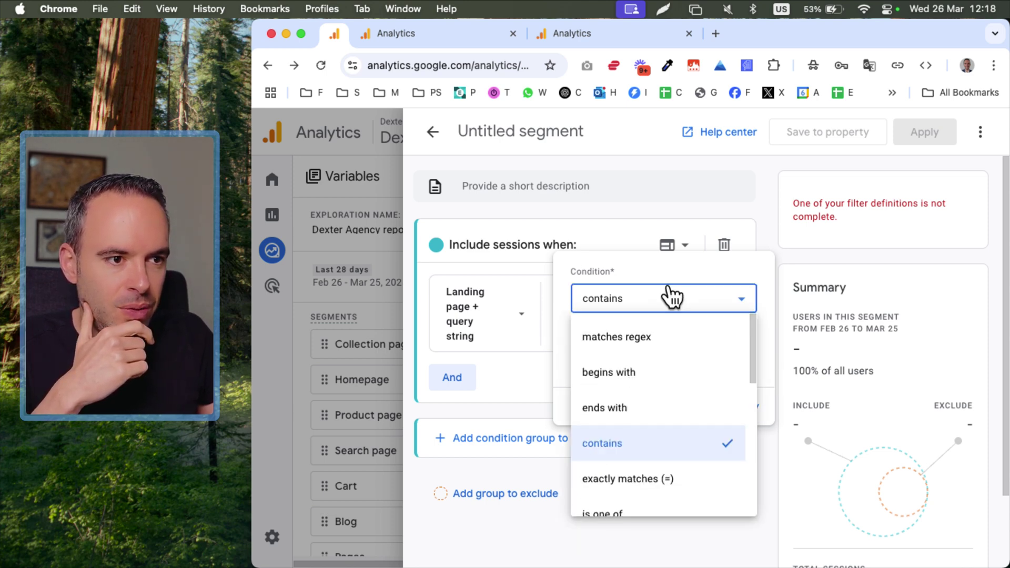
left_click(636, 337)
Step: Name the new segment Homepage LP
left_click(516, 131)
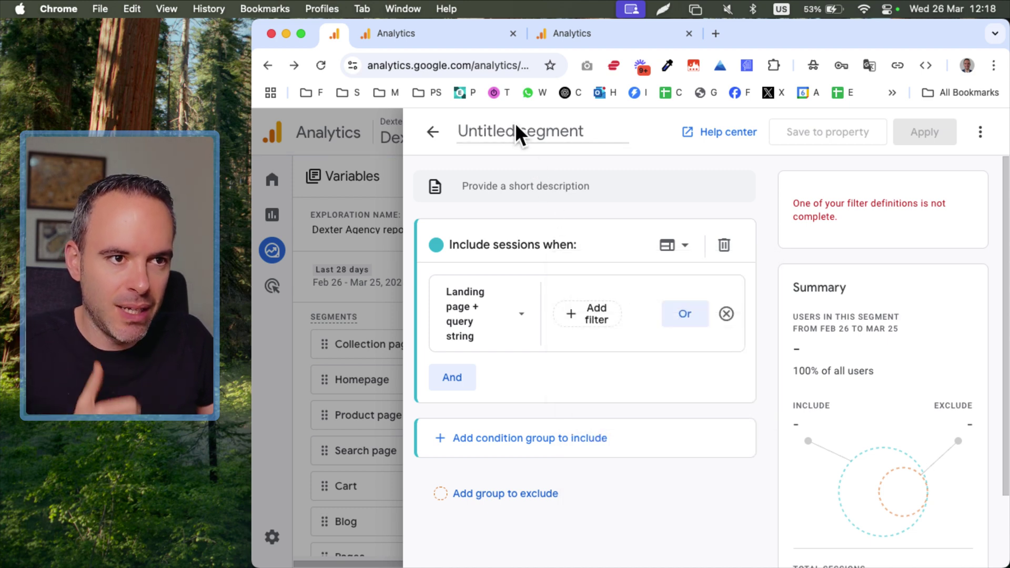
type("Homep")
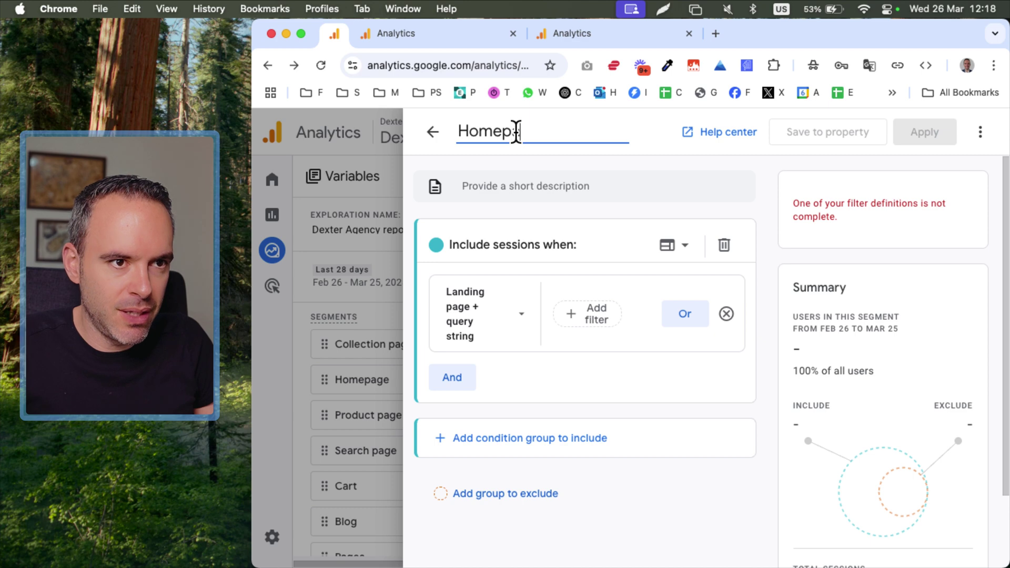
type("age LP")
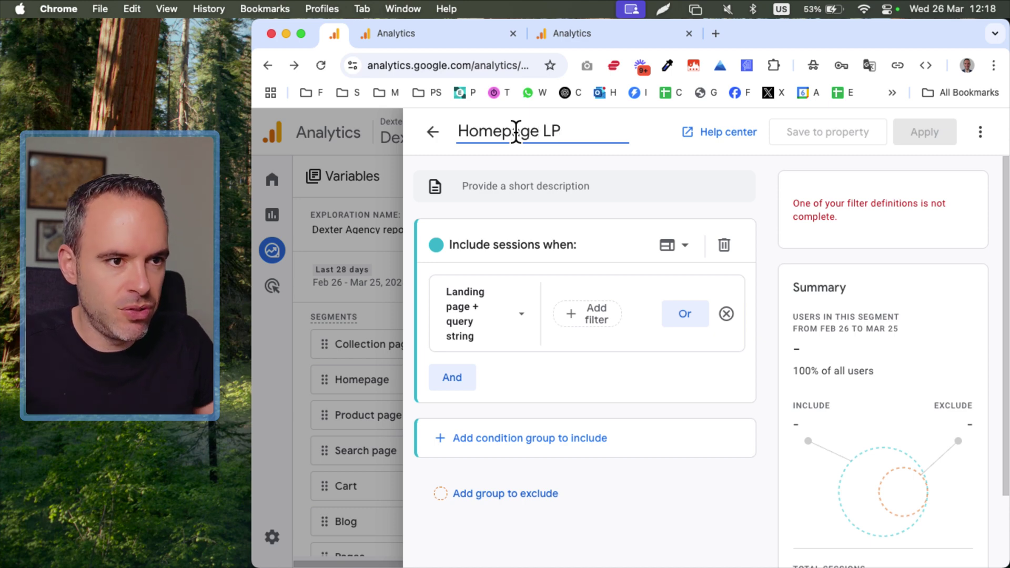
Step: Add a matches regex filter to the landing page condition and enter the homepage pattern ^/$
left_click(594, 313)
left_click(626, 295)
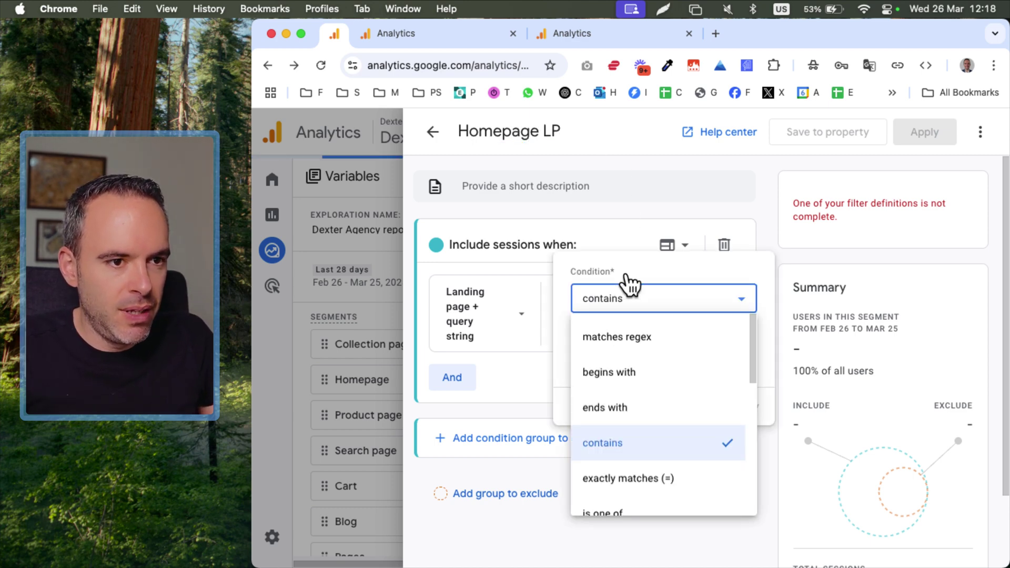
left_click(618, 336)
left_click(618, 341)
type("^")
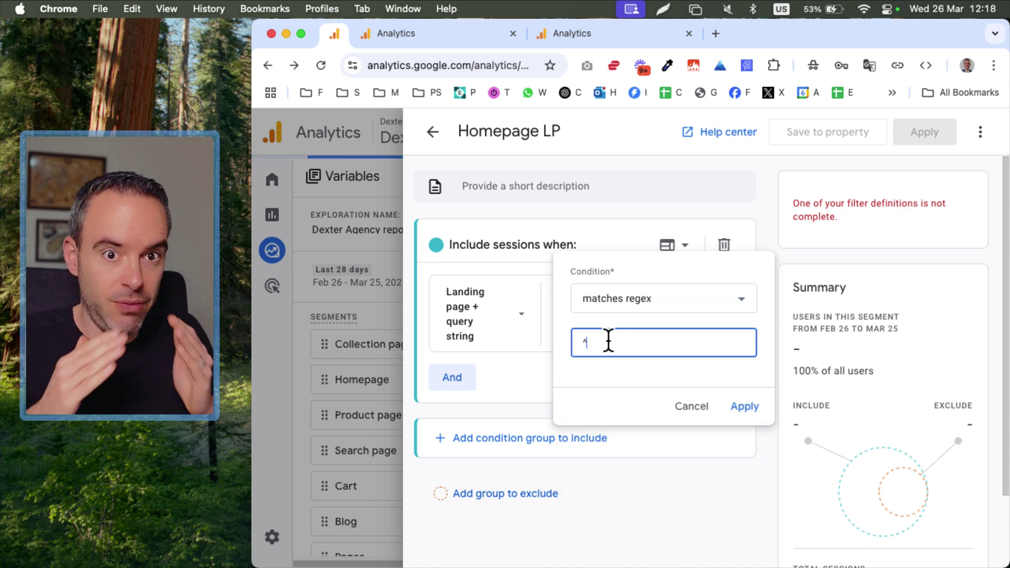
type("/")
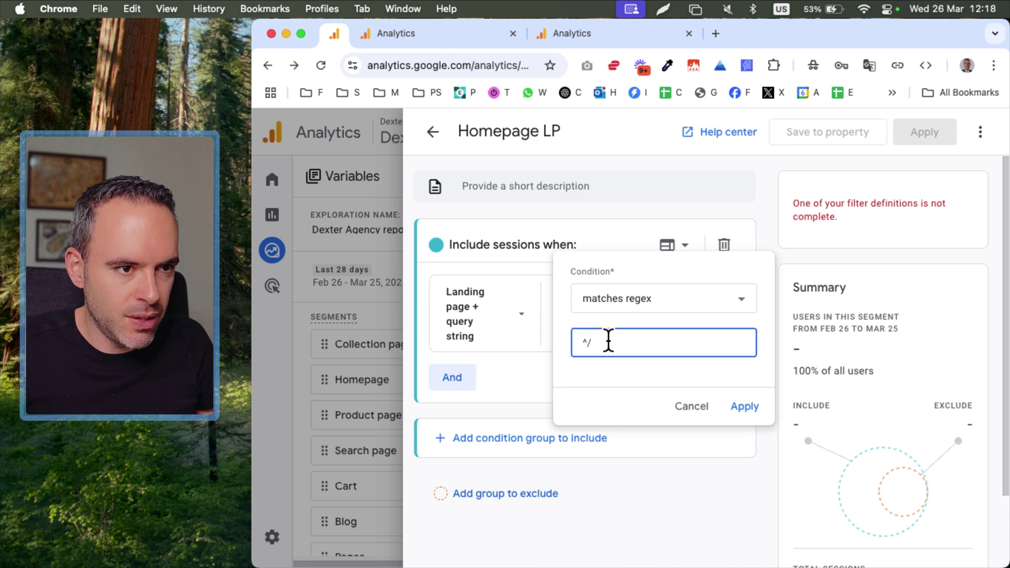
type("$")
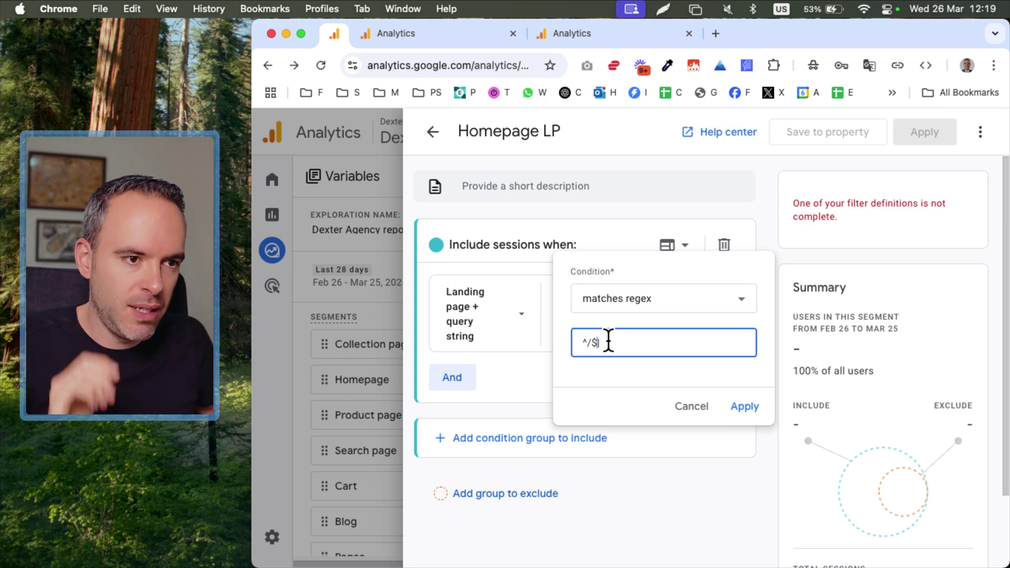
Step: Extend the homepage regex to ^/$|^/\?.* to cover query strings and apply the filter
key("super+a")
key("Right")
type("|^/$")
key("BackSpace")
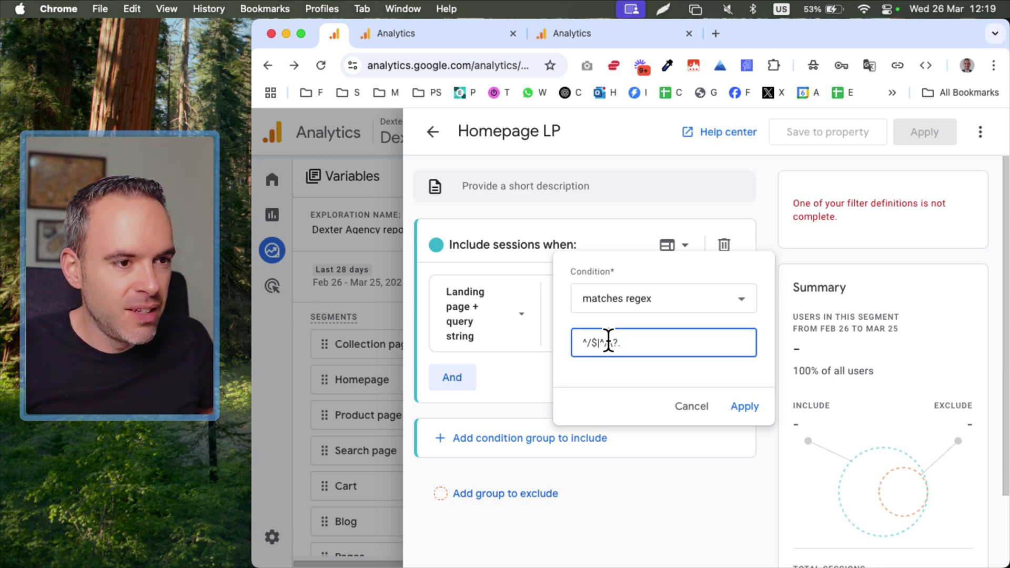
type("*")
left_click(770, 401)
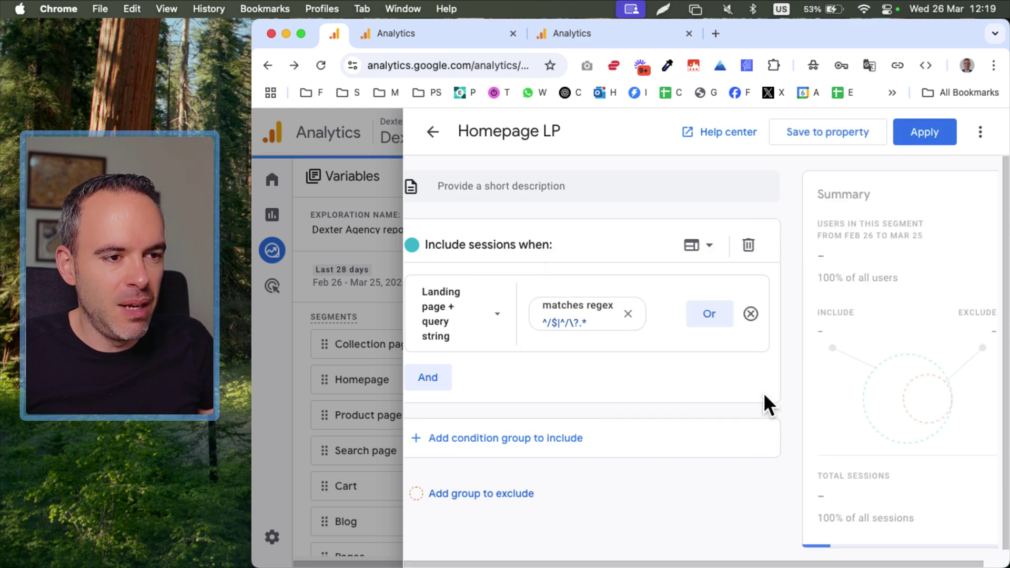
Step: Apply the Homepage LP segment and include it in the segment comparisons beside Product page LP
left_click(947, 130)
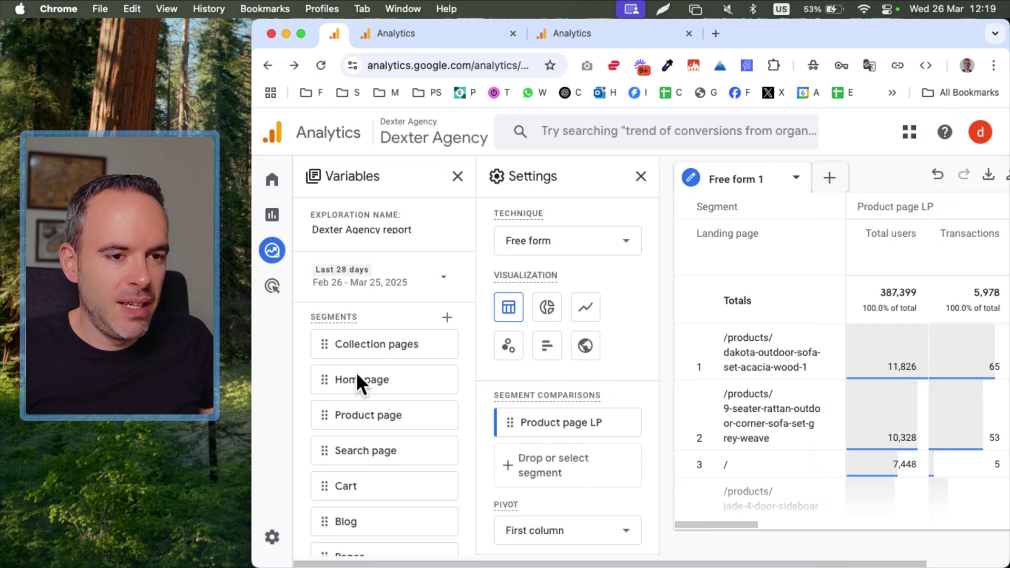
left_click_drag(412, 497, 554, 468)
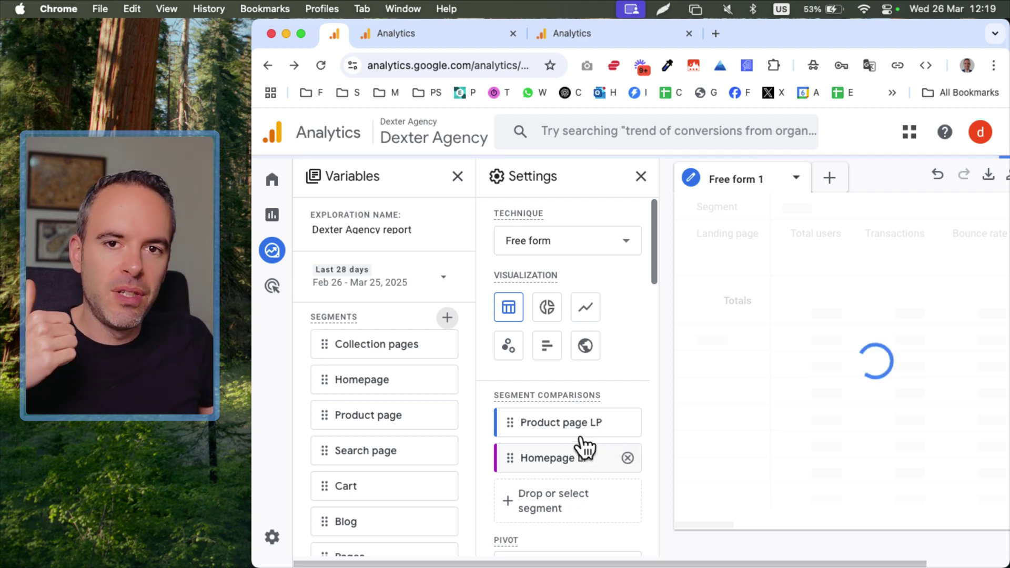
mouse_move(580, 439)
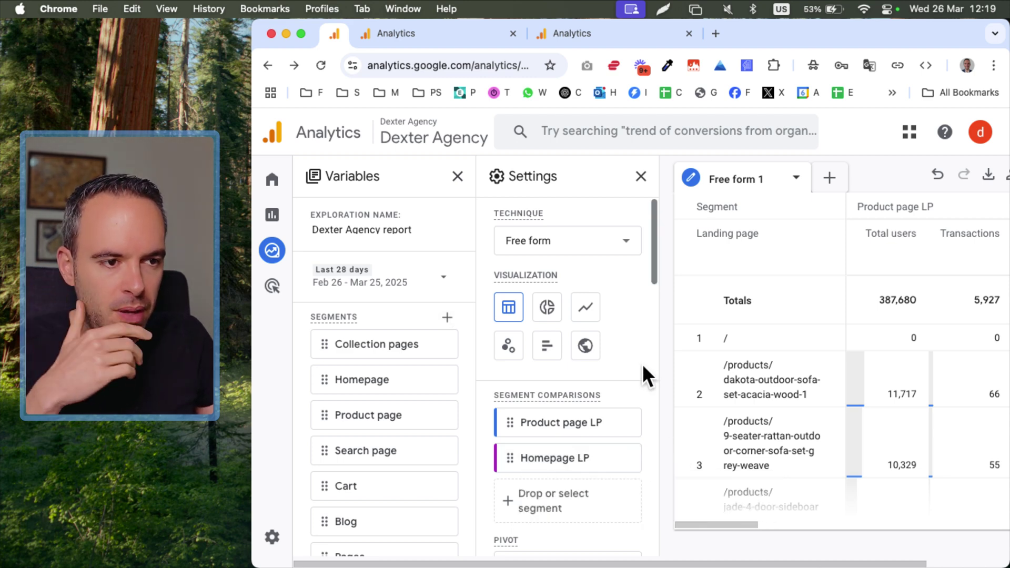
Step: Set the segment pivot to First row and remove the Landing page dimension from the rows
scroll(630, 403, "right", 1)
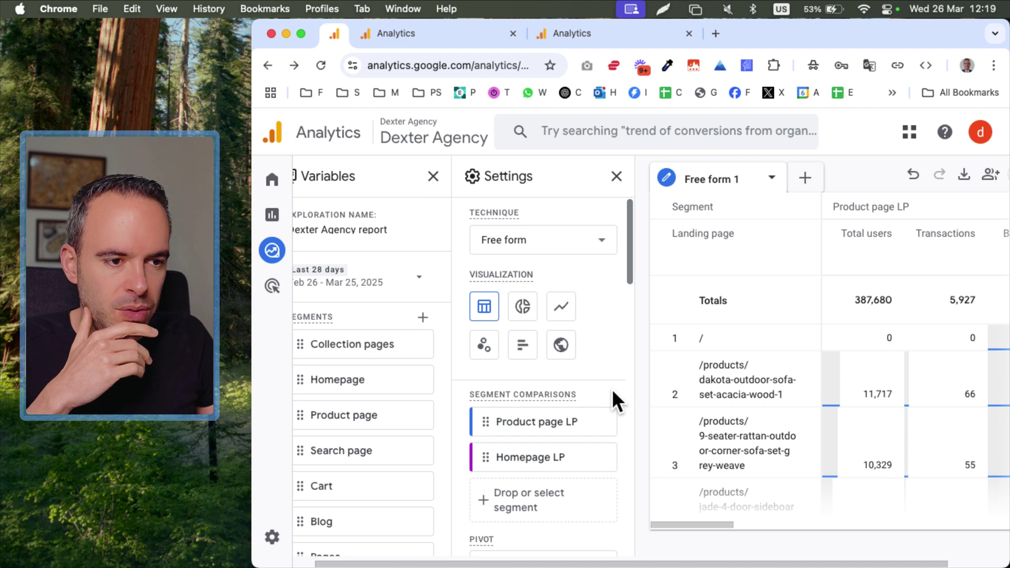
scroll(611, 389, "down", 3)
scroll(581, 436, "down", 1)
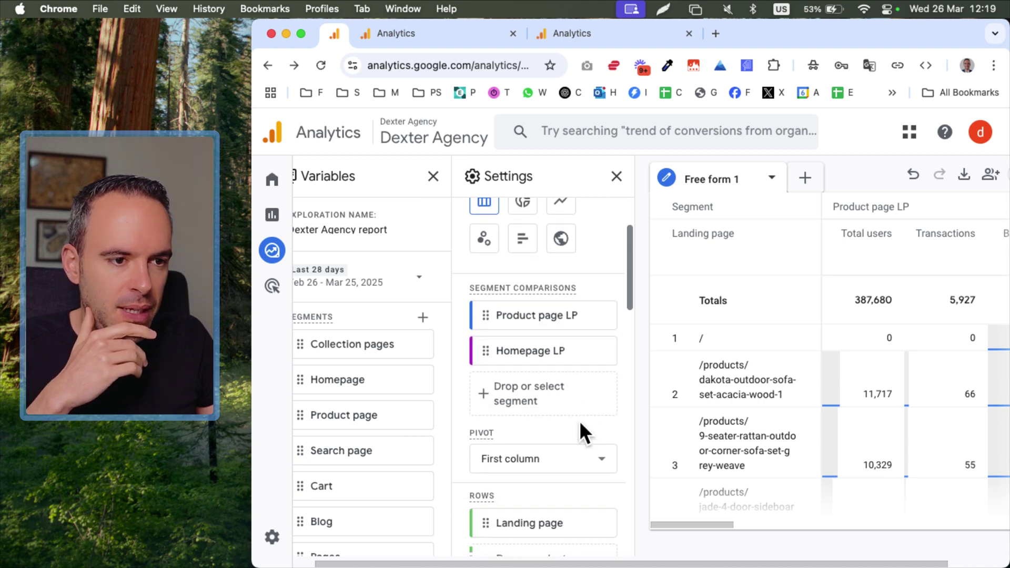
left_click(557, 452)
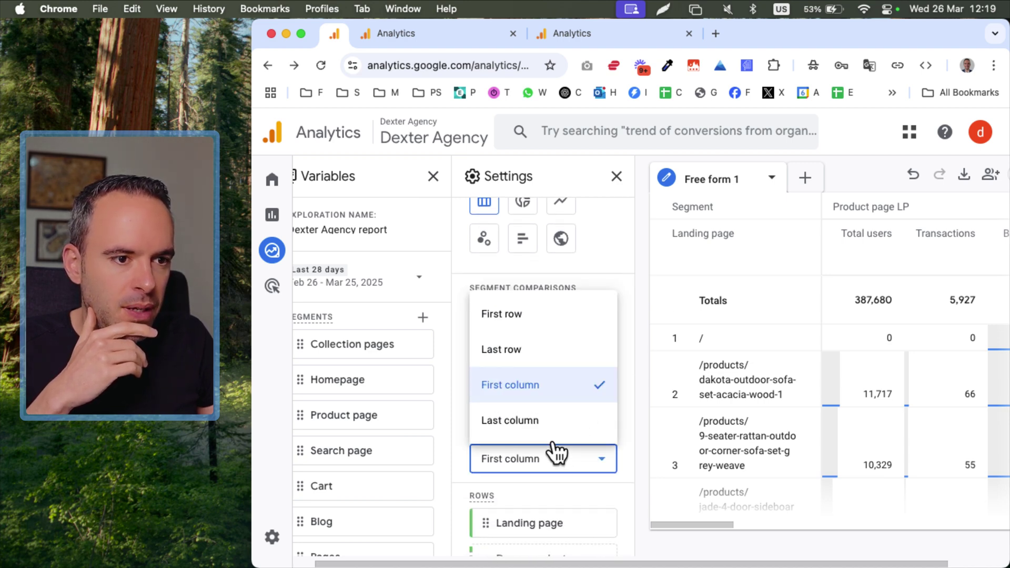
left_click(532, 303)
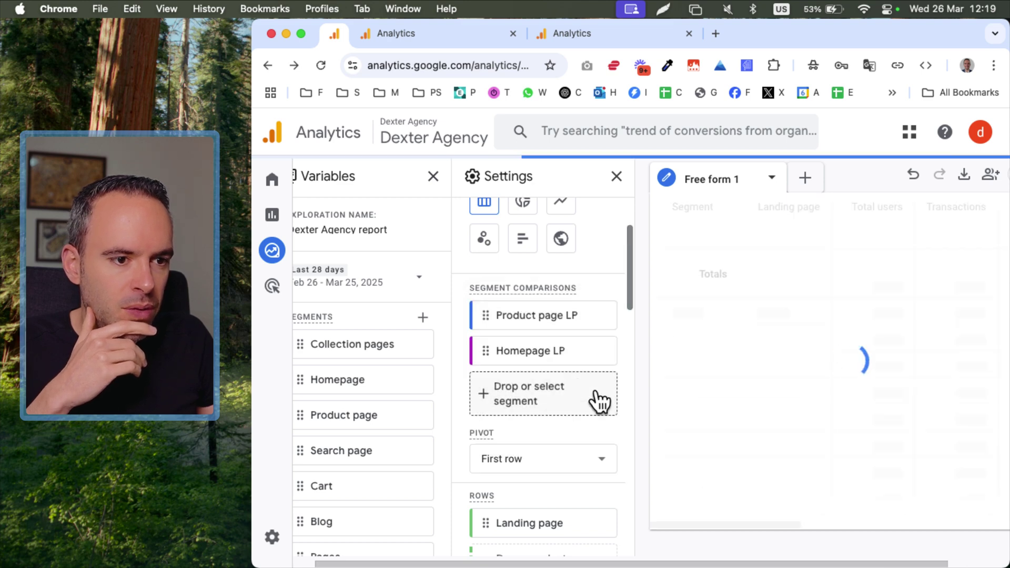
scroll(584, 421, "down", 2)
left_click(604, 468)
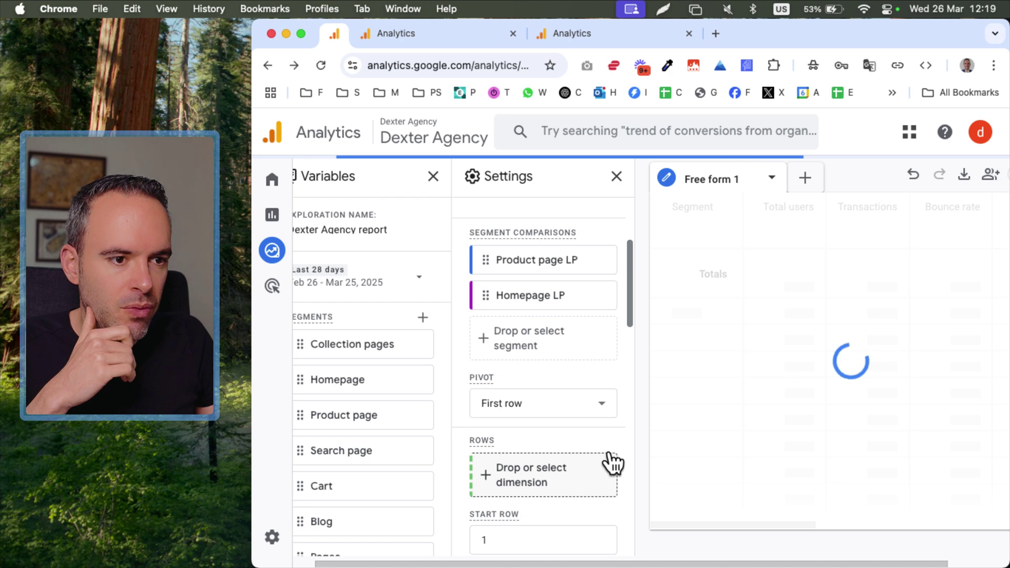
Step: Hide the configuration panels and compare both landing-page segments by users, transactions, bounce rate, conversion rate per user, purchase revenue and session duration
left_click(617, 177)
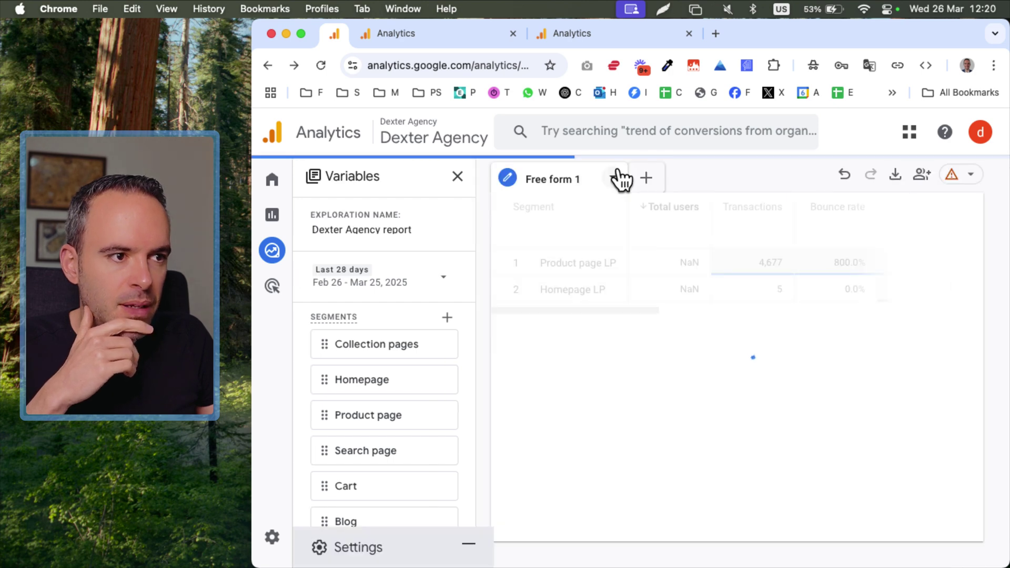
left_click(465, 169)
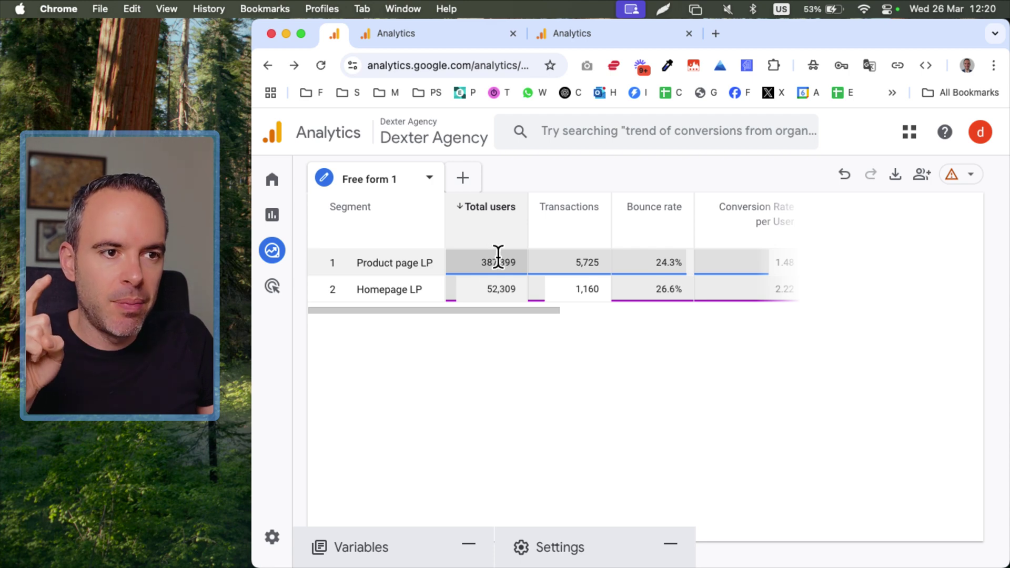
scroll(499, 288, "right", 2)
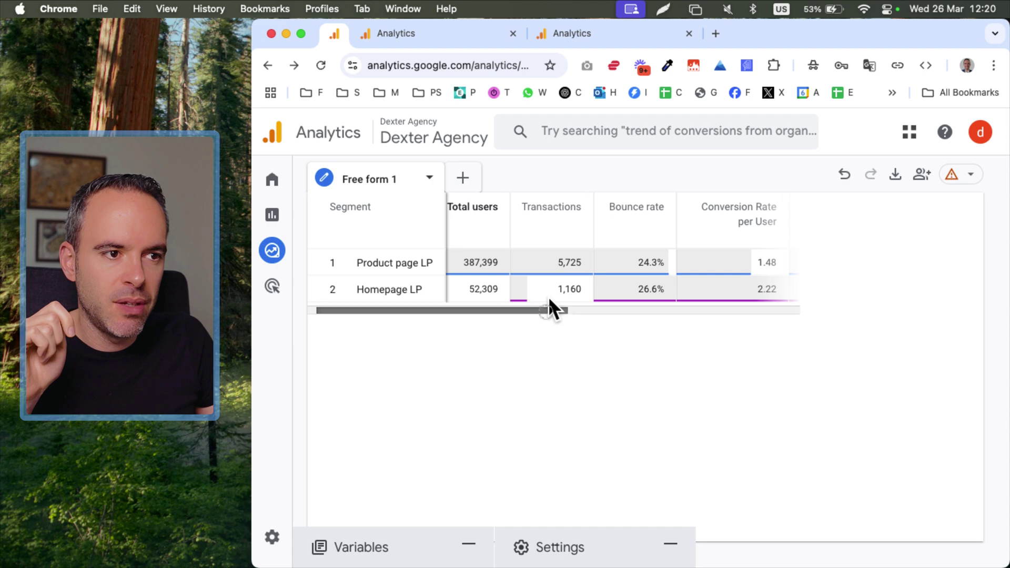
left_click_drag(548, 309, 601, 309)
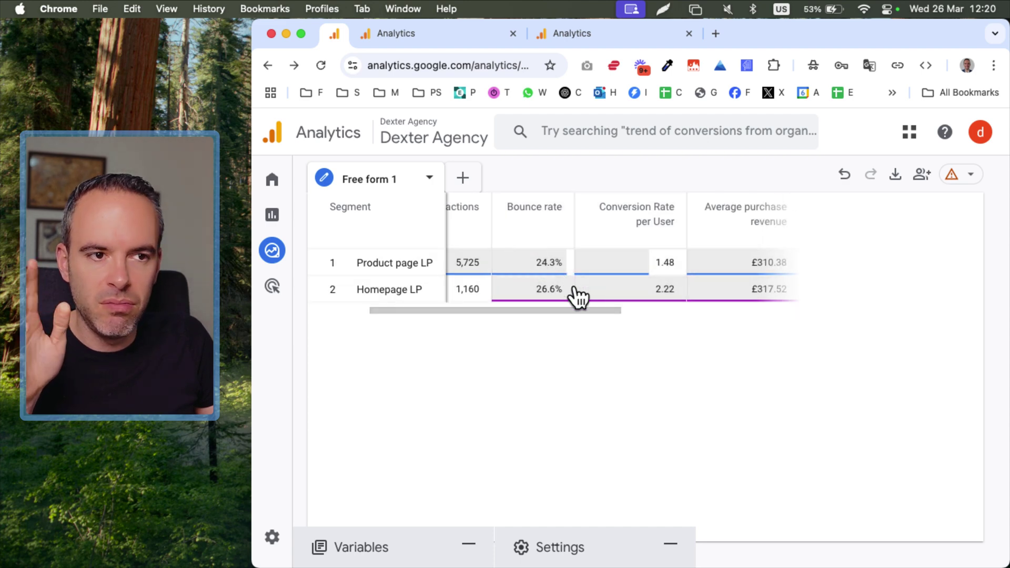
scroll(605, 299, "right", 4)
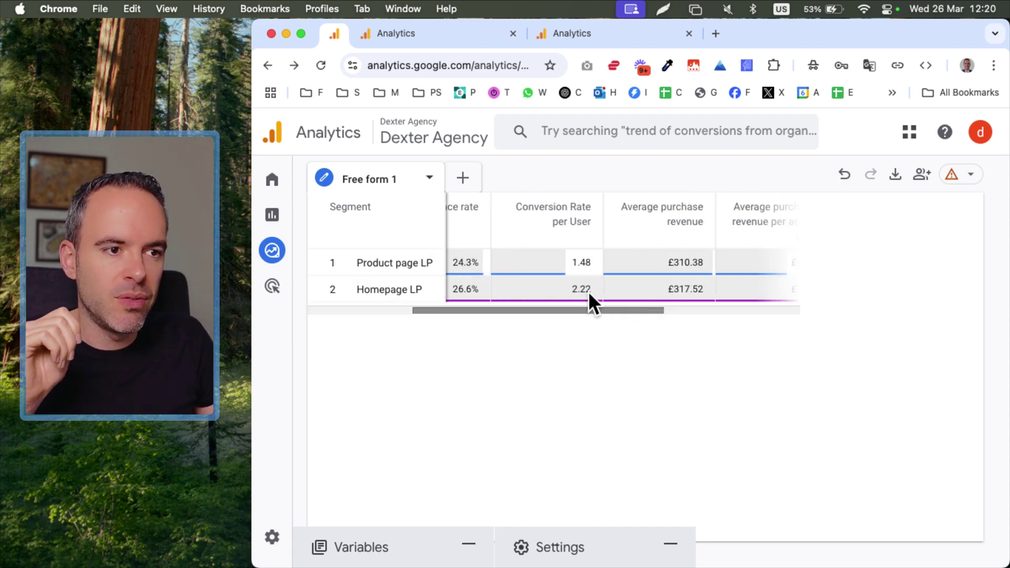
scroll(588, 292, "left", 5)
scroll(591, 305, "right", 6)
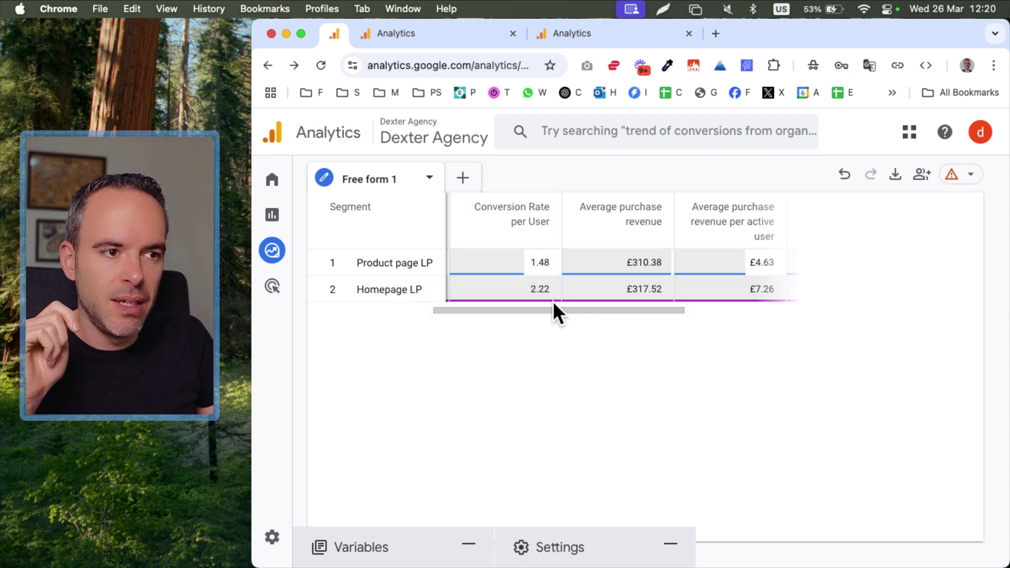
scroll(566, 293, "right", 2)
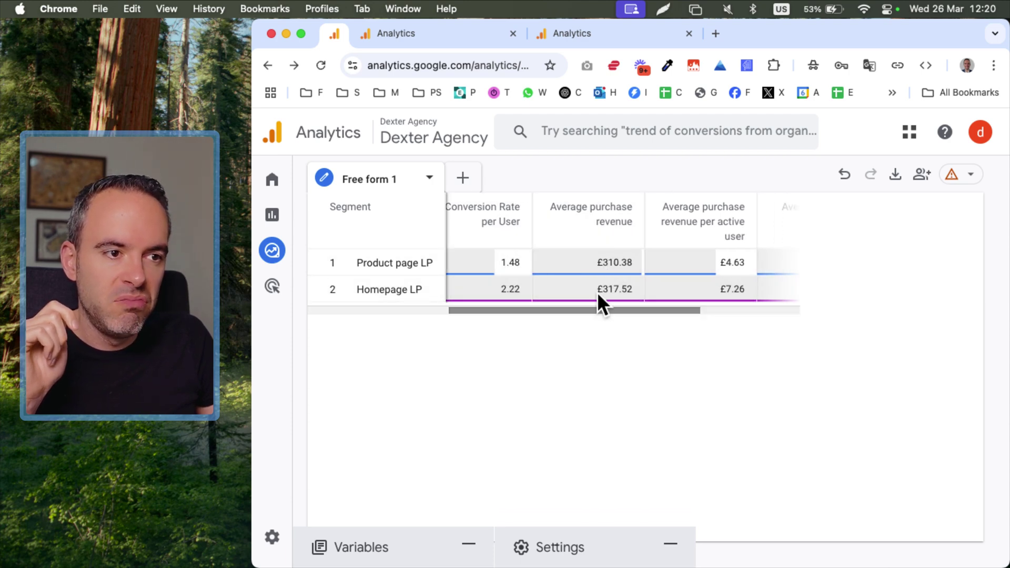
scroll(598, 292, "right", 4)
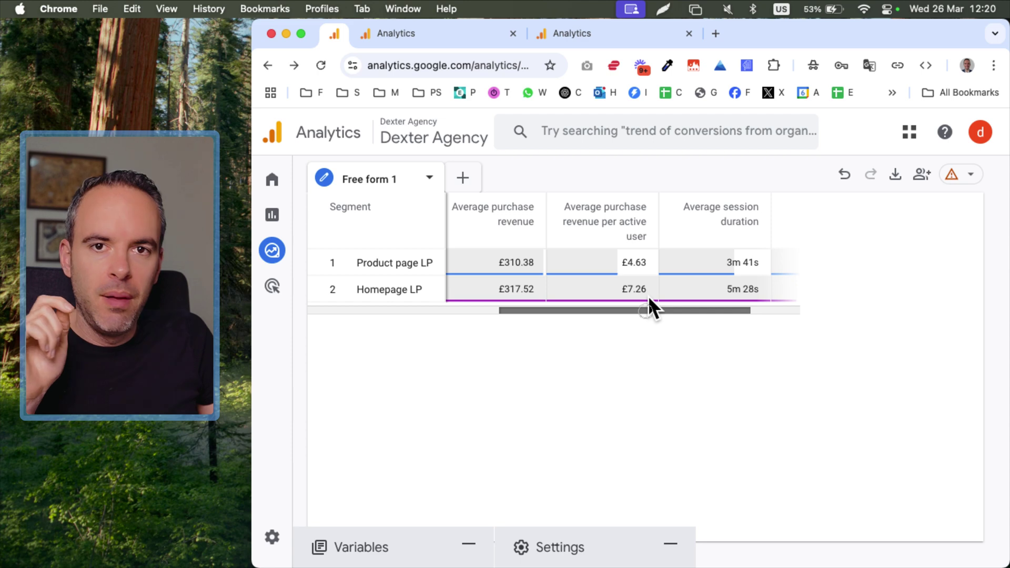
scroll(650, 296, "right", 1)
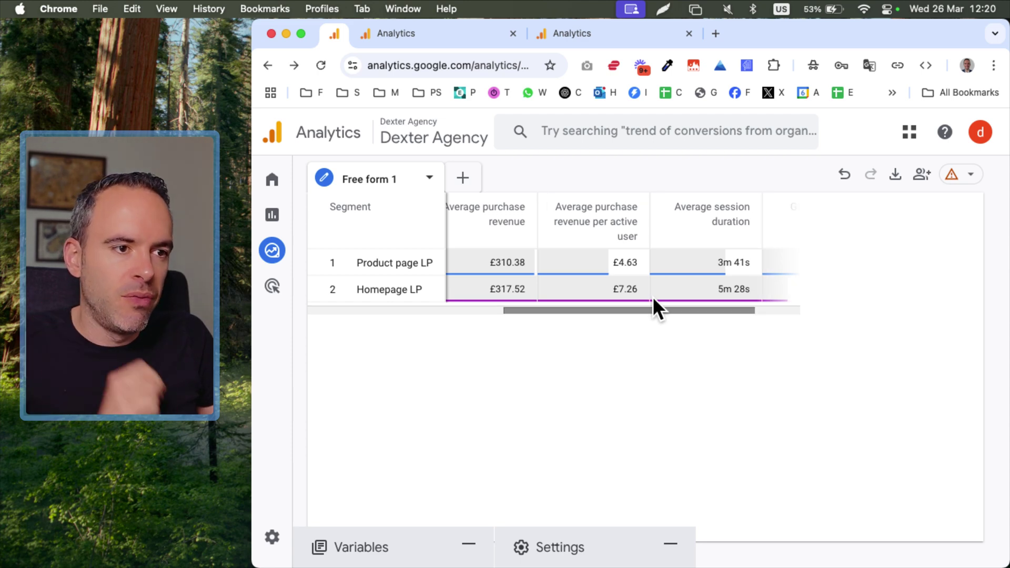
left_click_drag(629, 299, 654, 301)
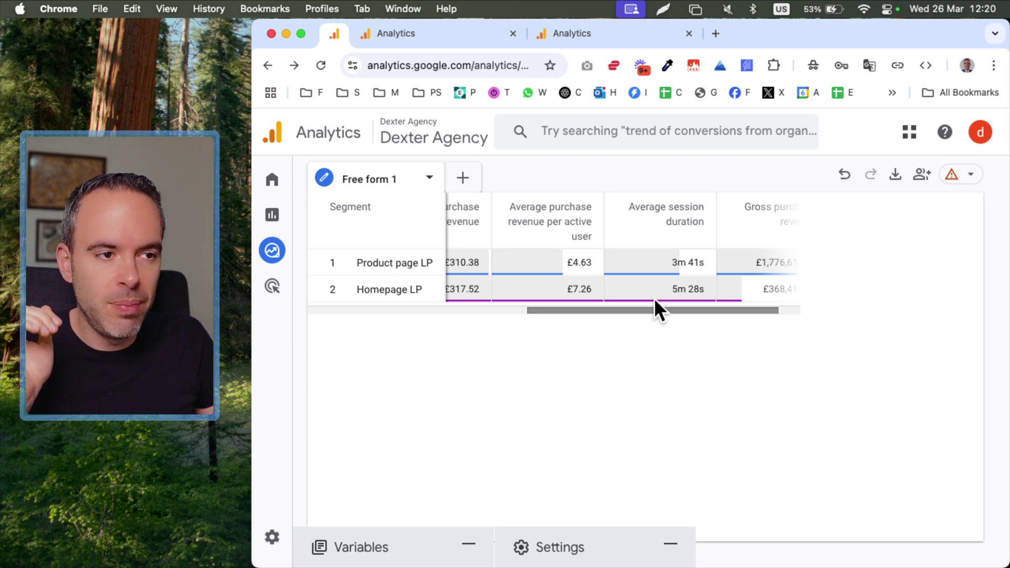
Step: Compare total users, transactions, bounce rate, conversion rate per user and average purchase revenue between Product page LP and Homepage LP
left_click_drag(654, 298, 550, 308)
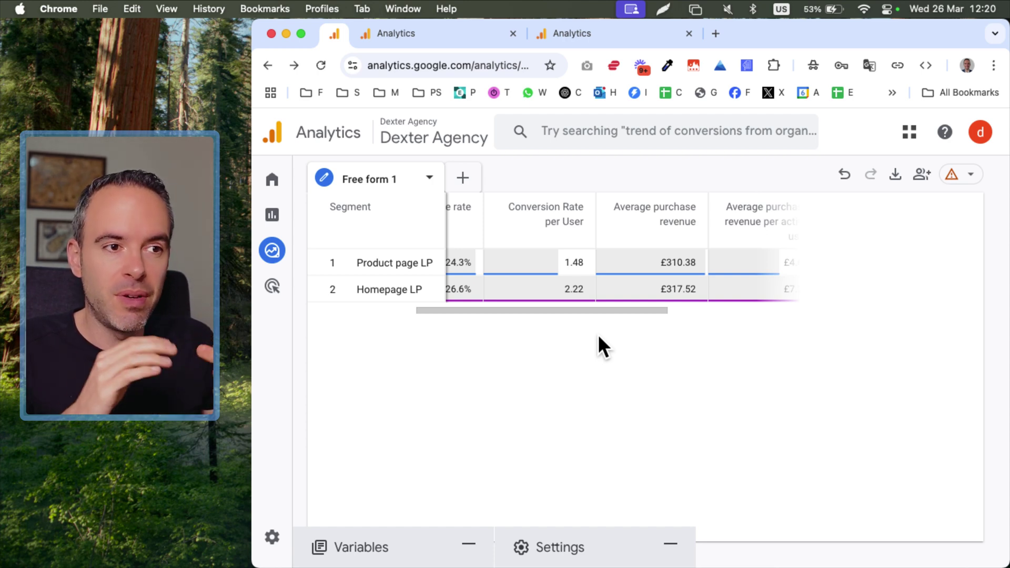
left_click_drag(533, 309, 486, 309)
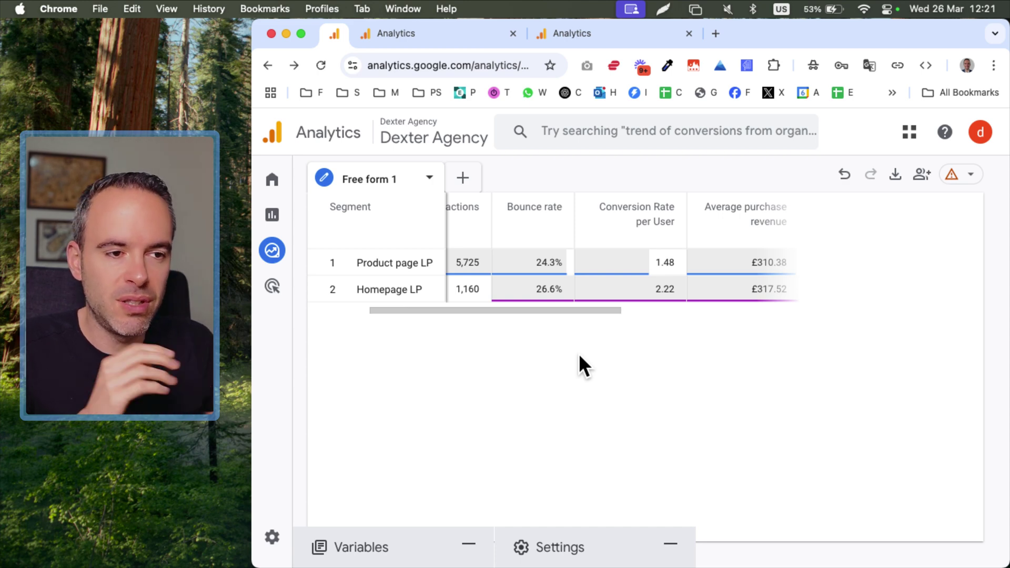
scroll(515, 284, "left", 3)
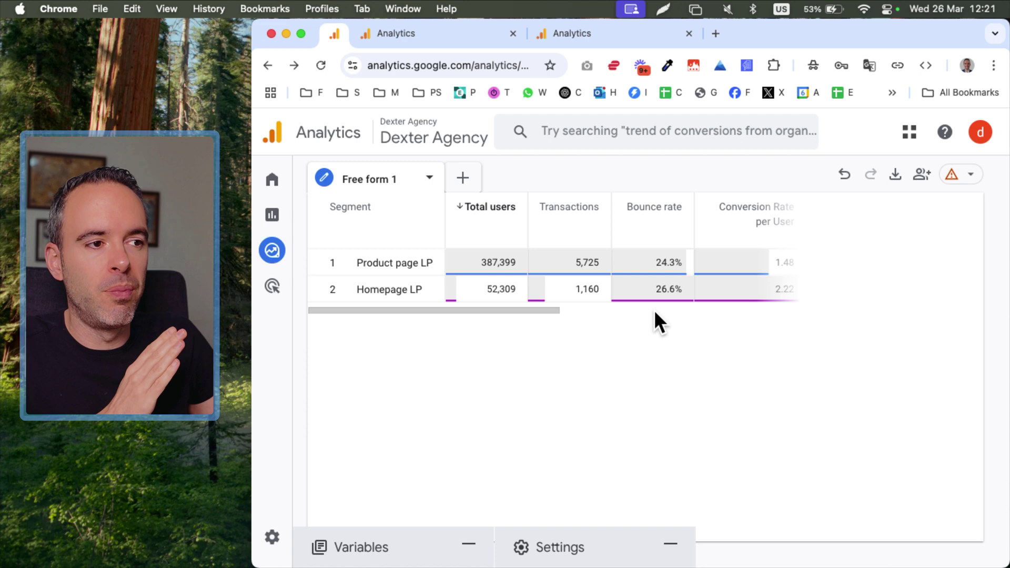
scroll(714, 274, "right", 3)
scroll(710, 273, "left", 3)
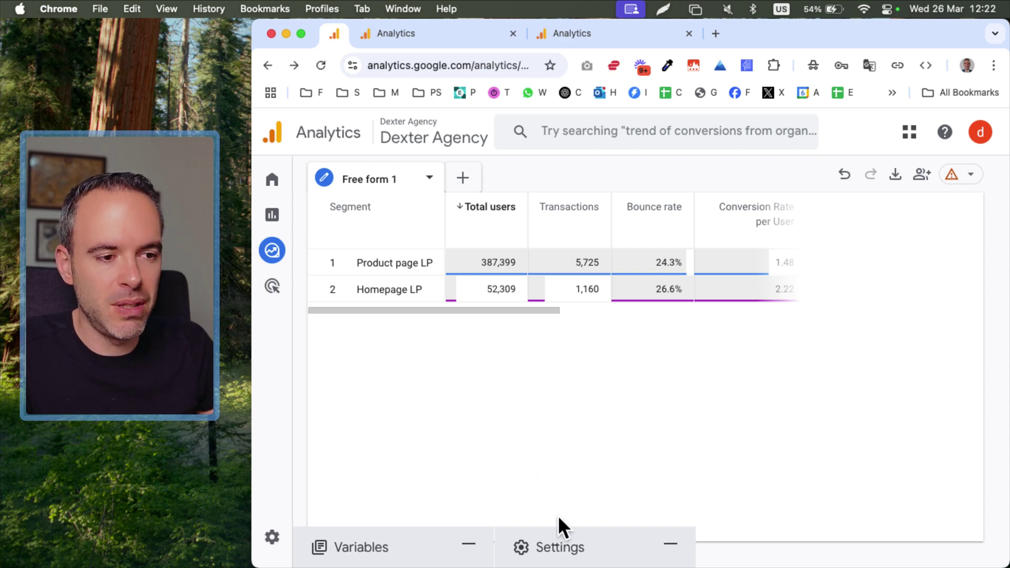
Step: Show the Variables and Settings panels again and remove Product page LP and Homepage LP from the segment comparisons
left_click(418, 533)
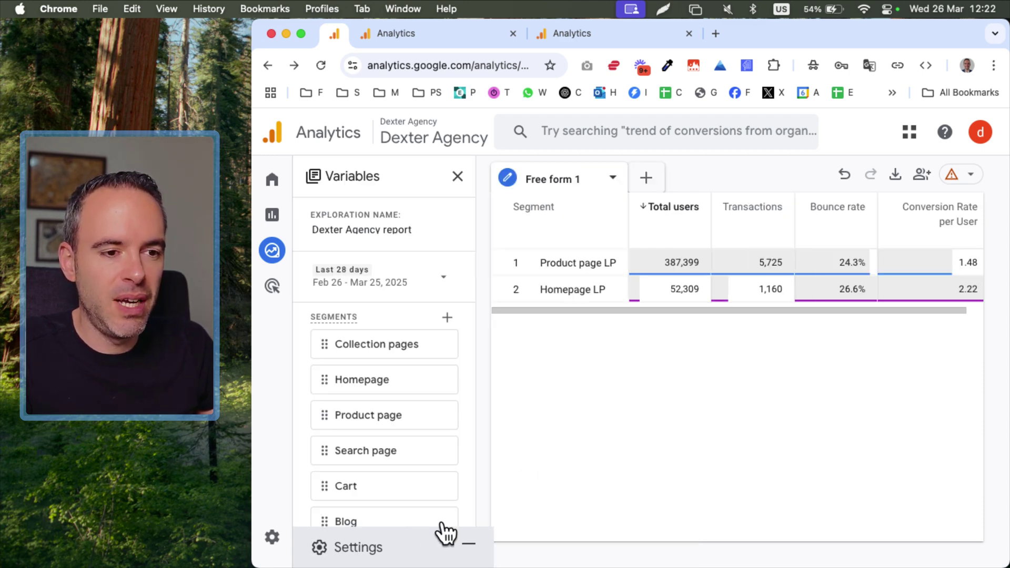
left_click(415, 532)
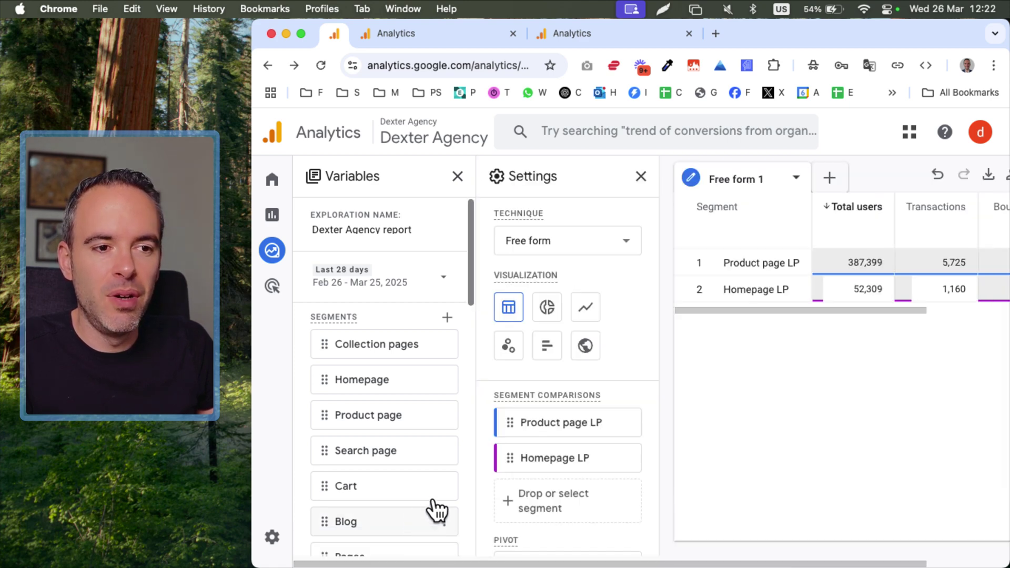
mouse_move(634, 415)
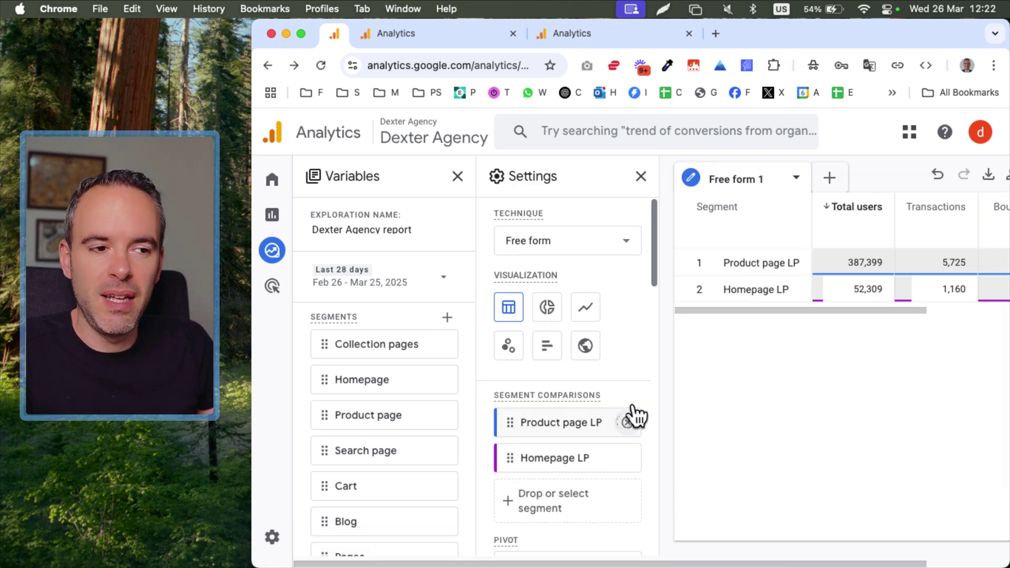
left_click(627, 422)
left_click(627, 422)
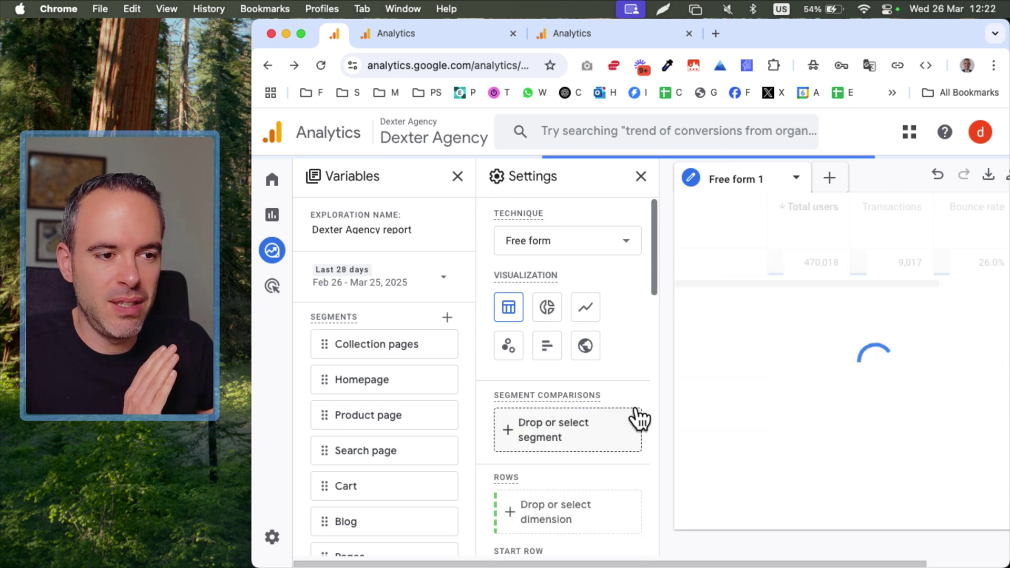
Step: Open the Product page segment's definition, check its page path condition, and close it without changes
left_click(448, 412)
left_click(480, 248)
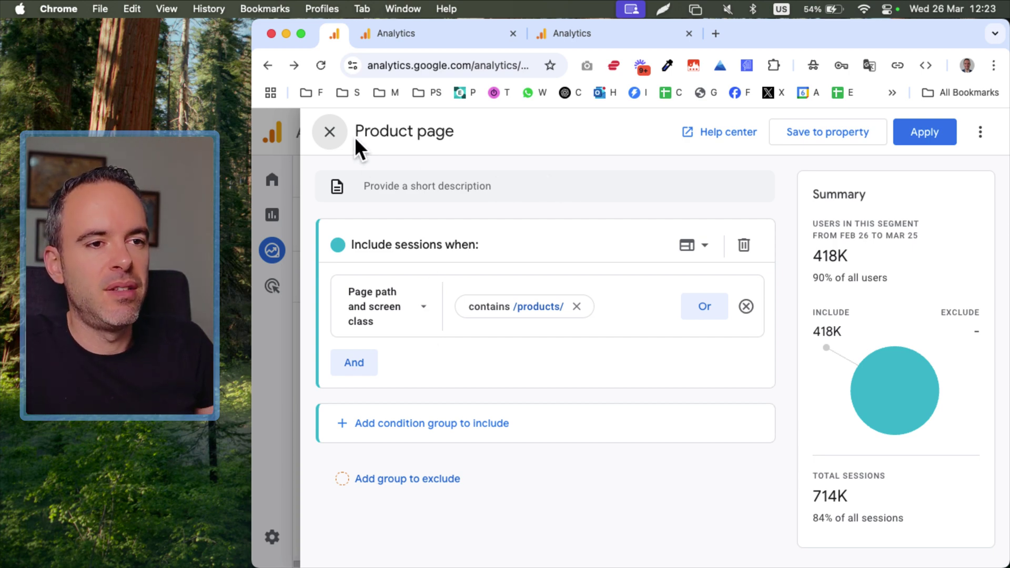
left_click(340, 127)
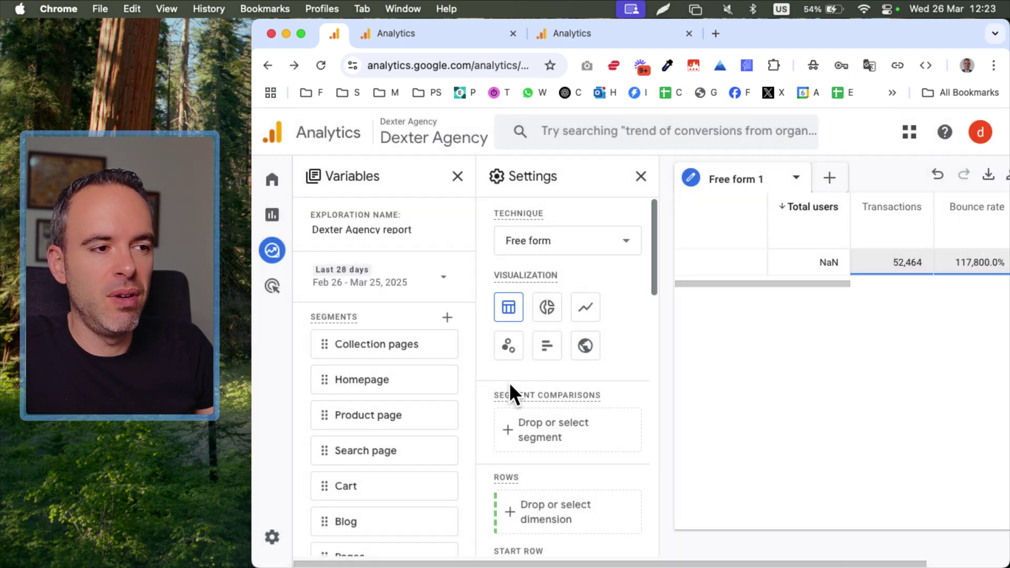
Step: Add the All Users segment to the exploration's variables and include it in the segment comparisons
scroll(408, 358, "down", 2)
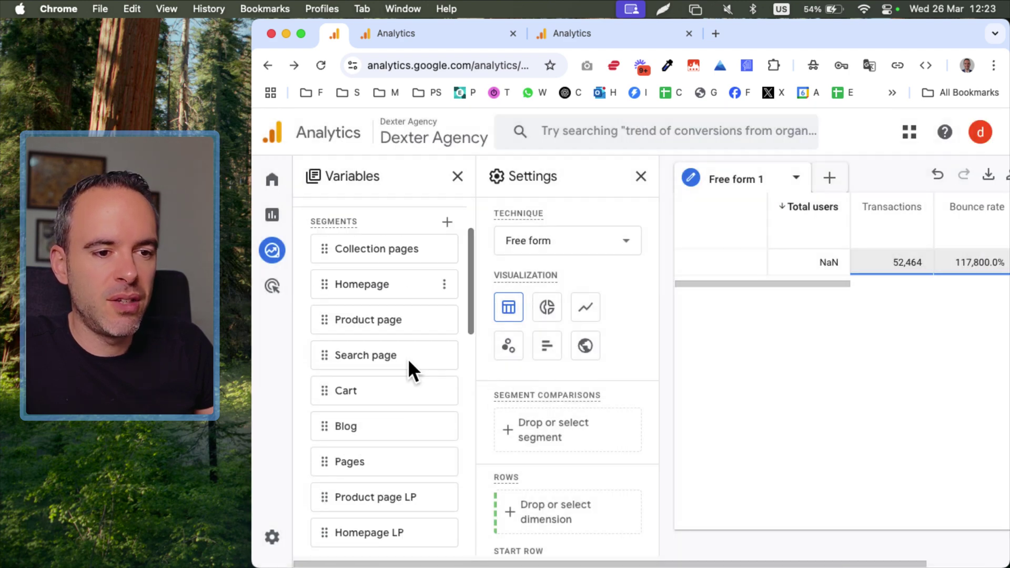
scroll(437, 323, "up", 1)
left_click(452, 257)
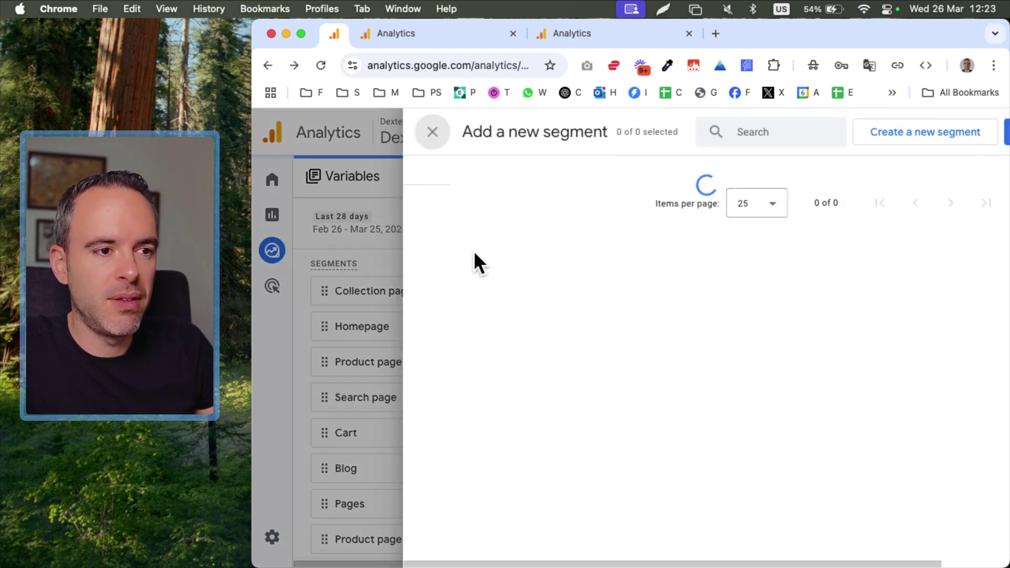
scroll(926, 142, "right", 3)
left_click(962, 130)
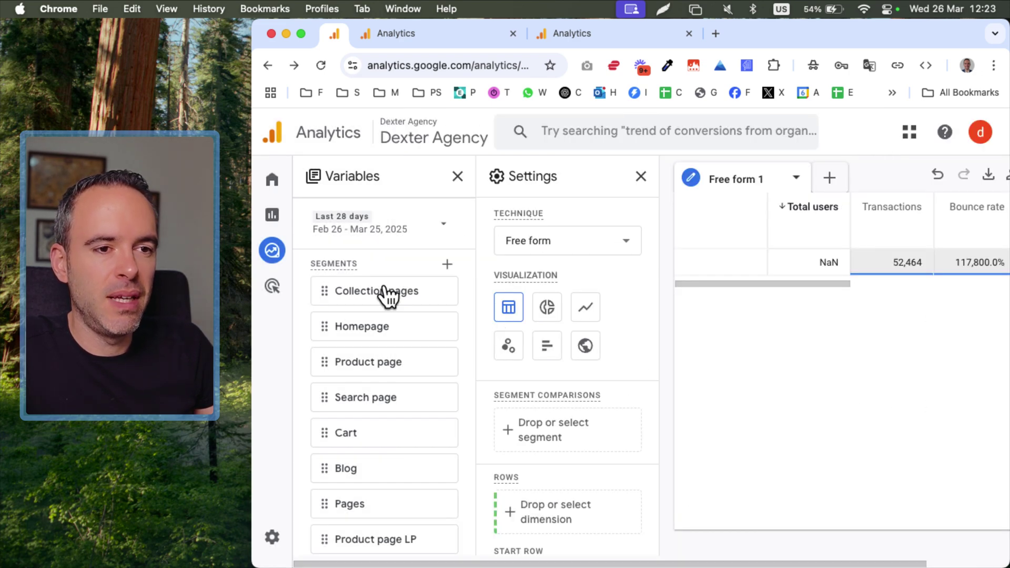
scroll(379, 441, "down", 5)
scroll(400, 457, "down", 2)
scroll(403, 452, "up", 8)
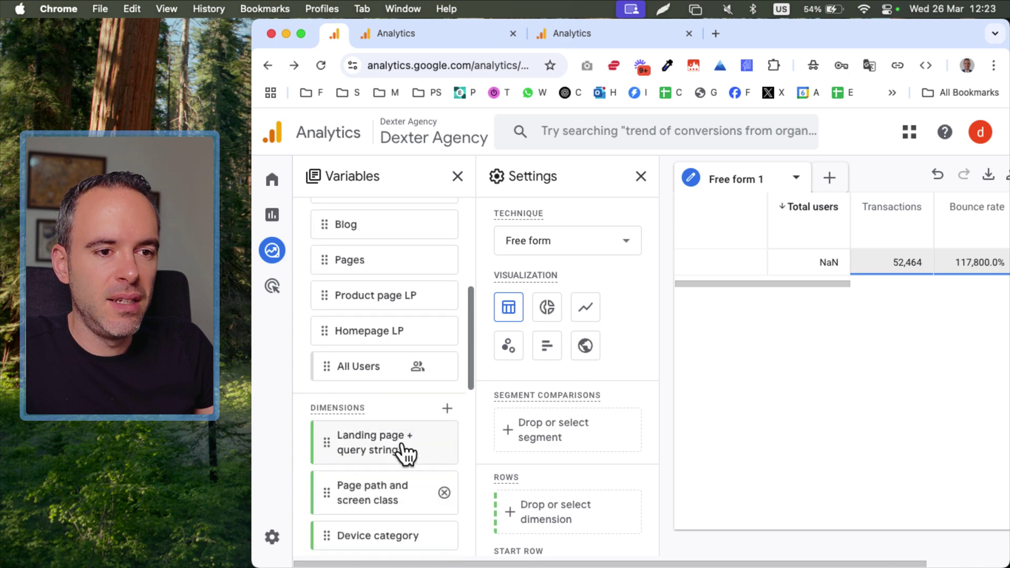
double_click(384, 394)
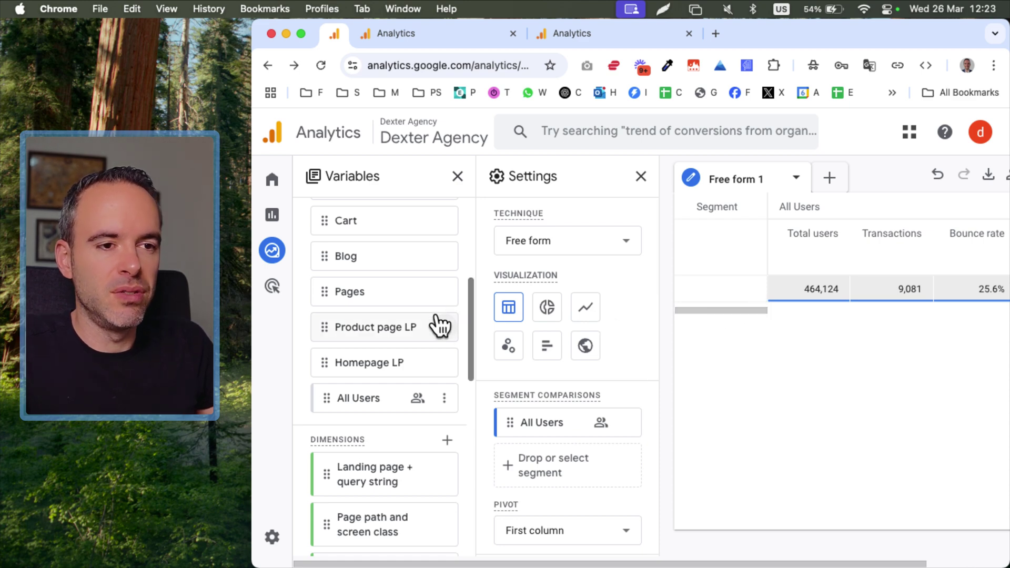
Step: Include the Product page segment in the comparisons beside All Users and set the pivot to First row
scroll(436, 322, "up", 3)
scroll(406, 291, "up", 2)
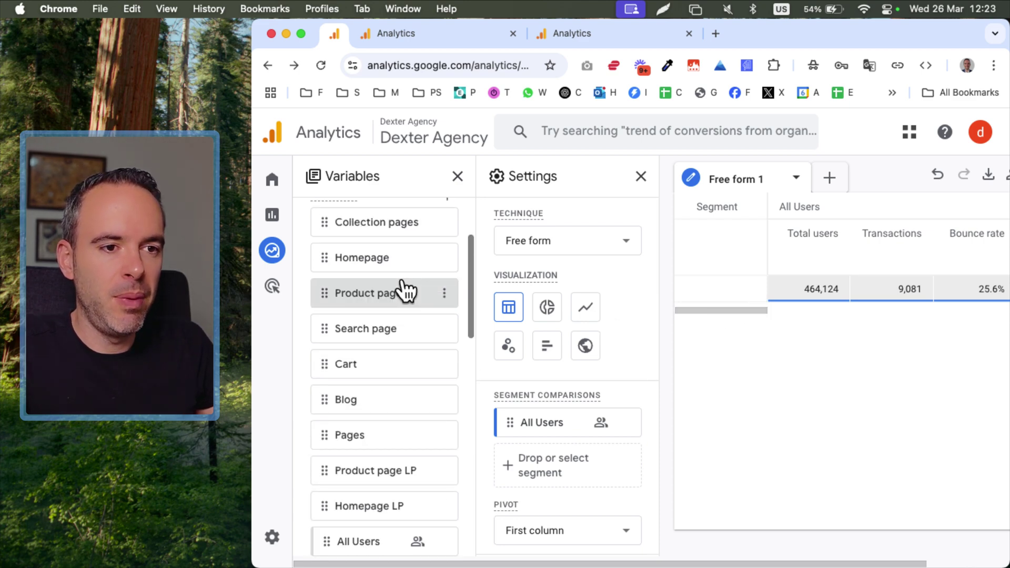
double_click(405, 291)
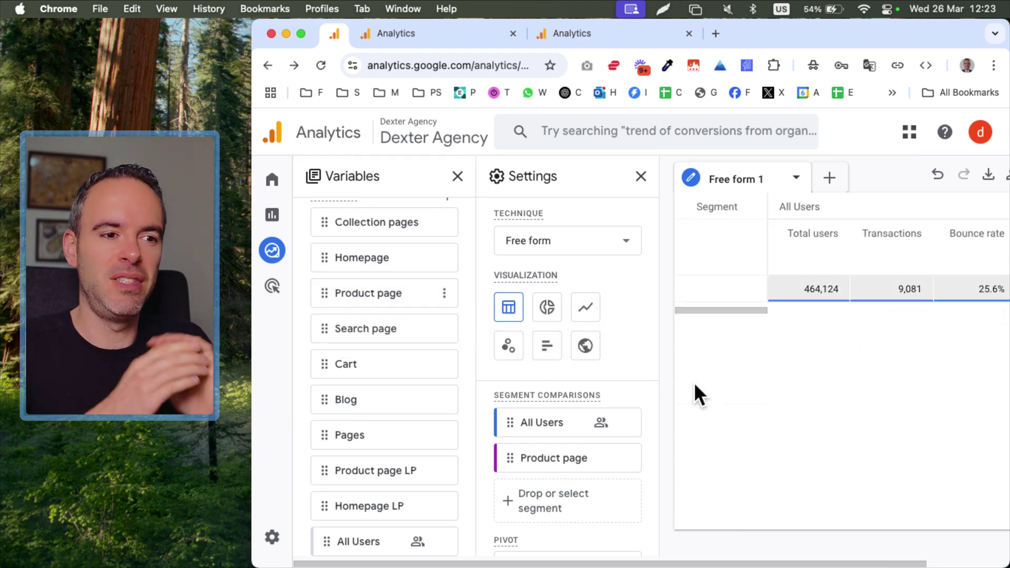
scroll(557, 442, "down", 3)
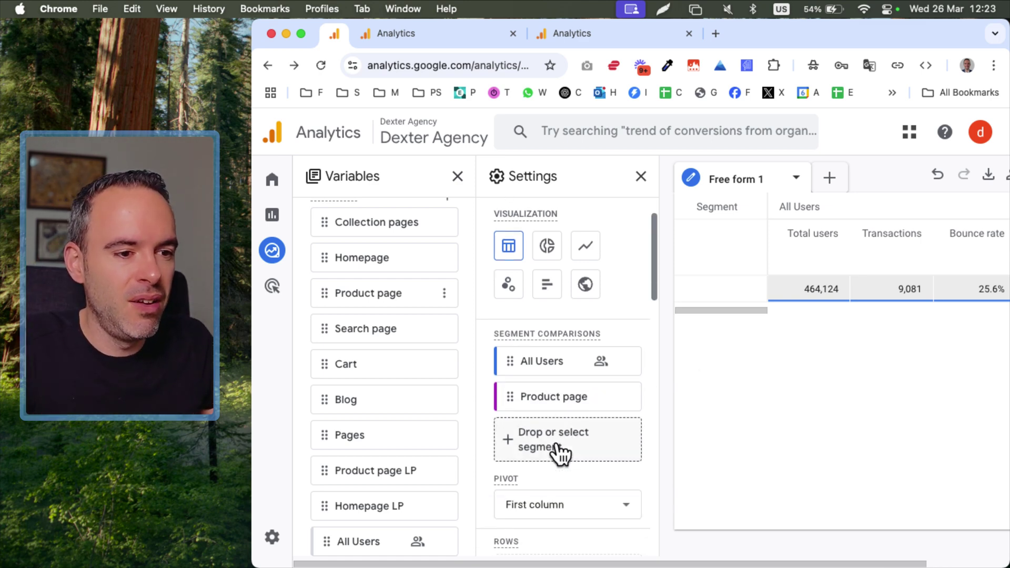
left_click(558, 490)
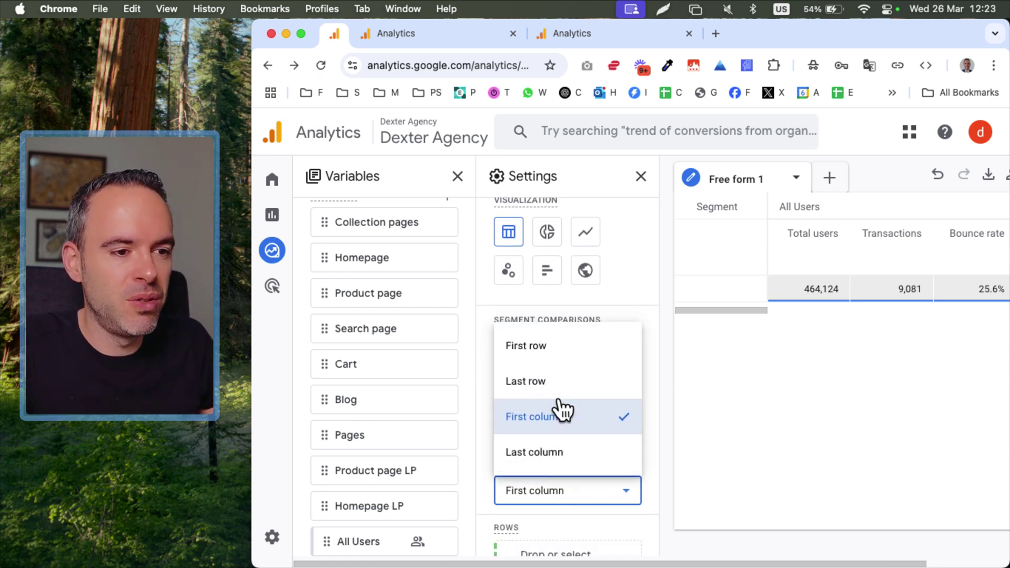
left_click(548, 344)
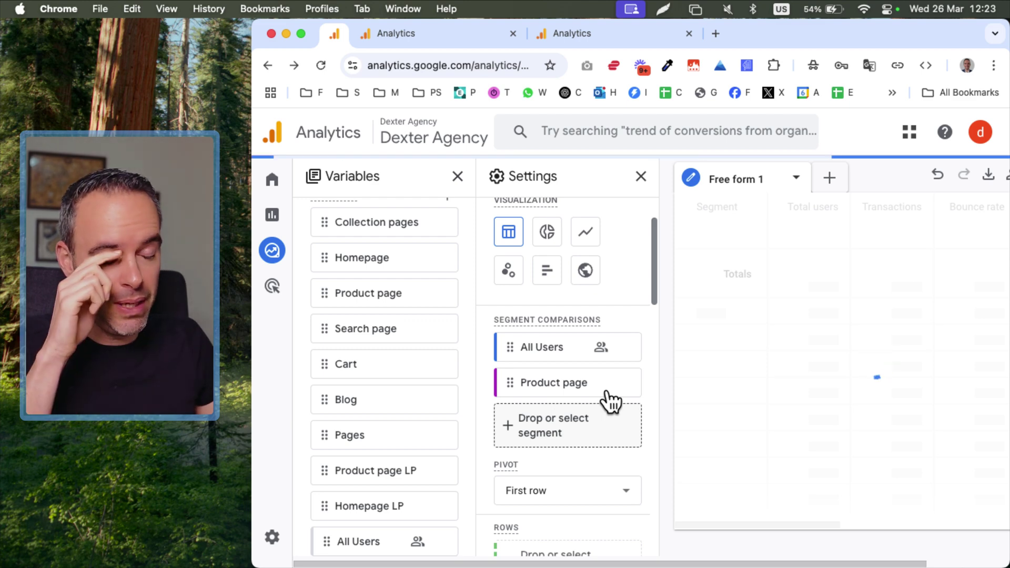
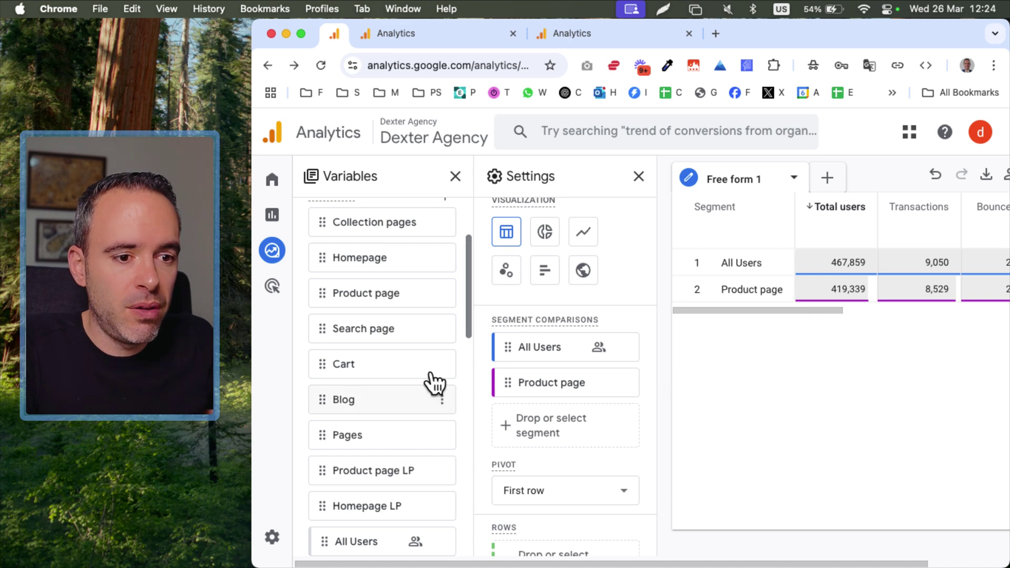
Step: Include the Cart segment in the segment comparisons after All Users and Product page
scroll(434, 389, "down", 2)
scroll(406, 373, "up", 1)
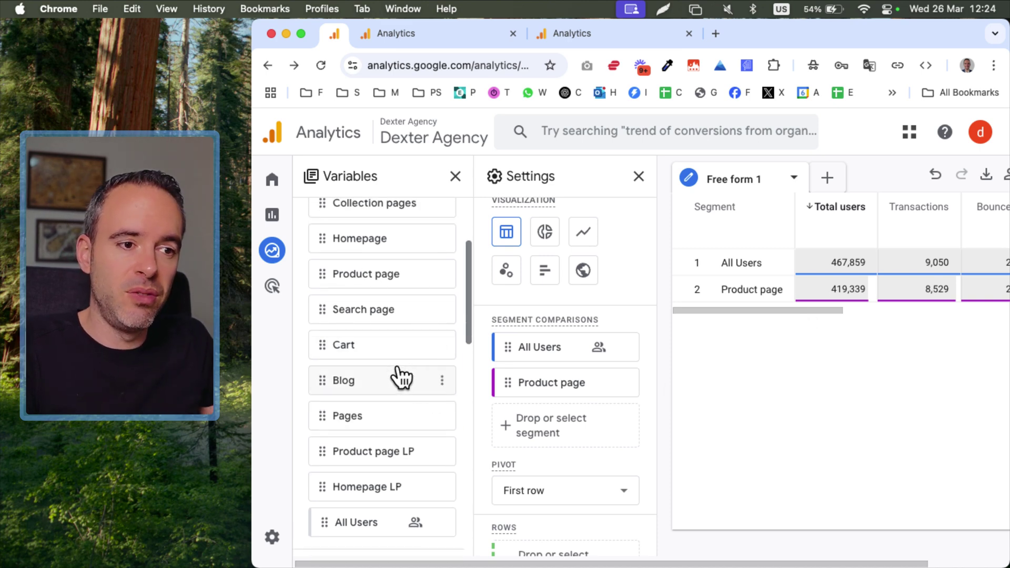
scroll(400, 391, "up", 1)
scroll(405, 389, "up", 3)
scroll(408, 343, "down", 3)
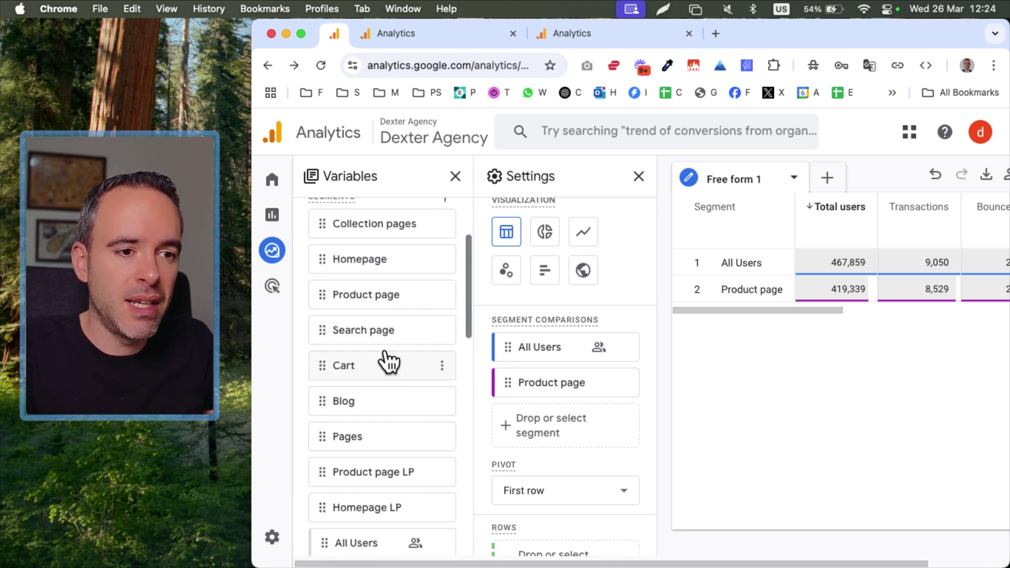
left_click(385, 353)
left_click_drag(387, 355, 631, 377)
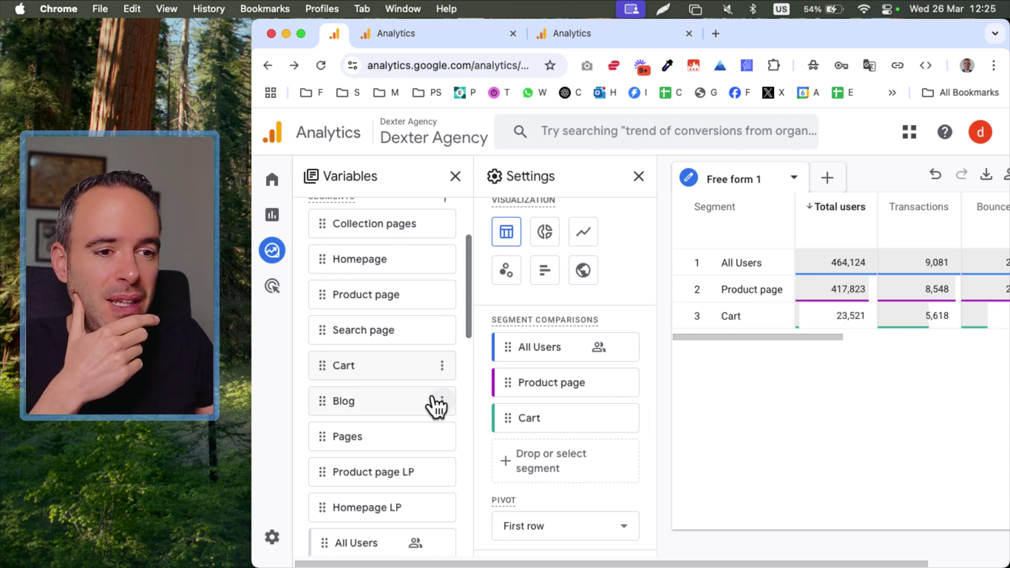
scroll(428, 395, "down", 2)
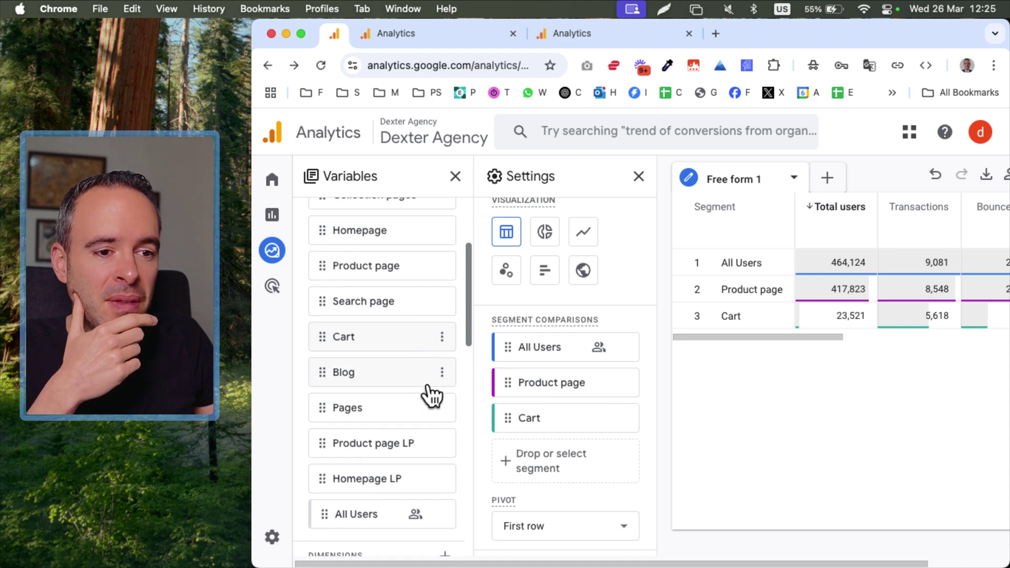
scroll(429, 395, "up", 2)
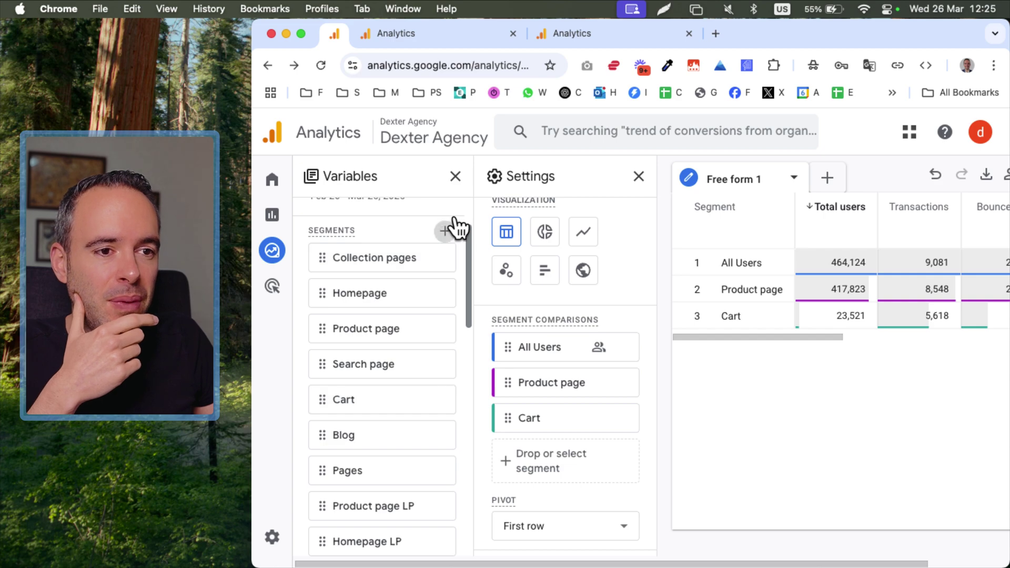
left_click(445, 230)
scroll(957, 129, "right", 3)
scroll(684, 126, "left", 3)
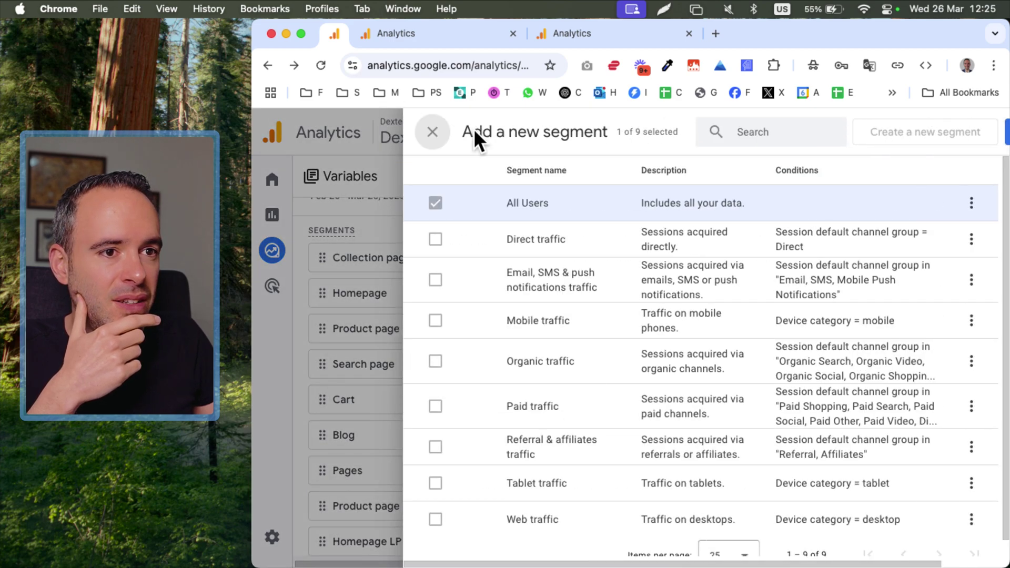
left_click(433, 124)
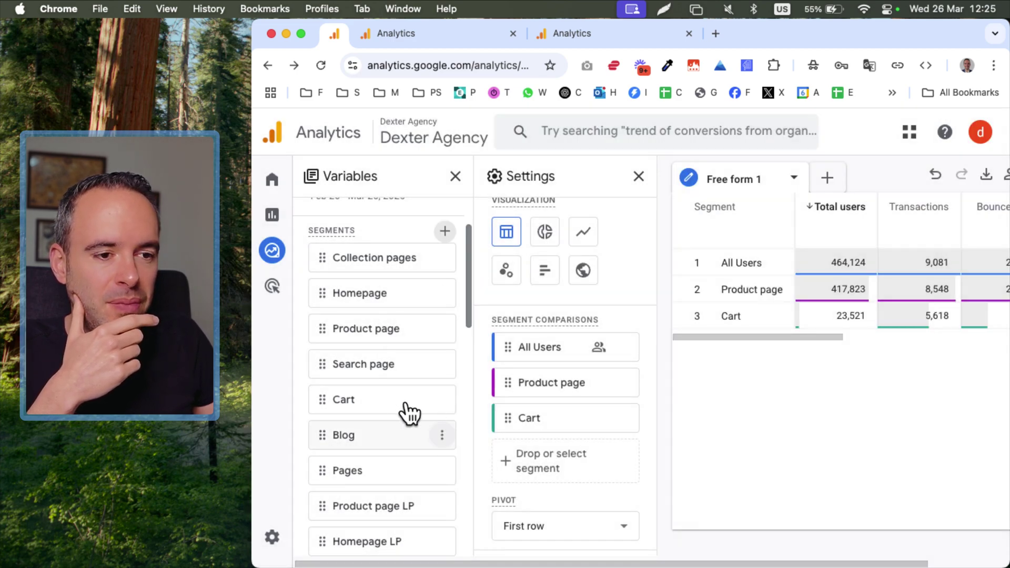
Step: Redefine the Blog segment as Checkout with page path containing /checkout, and include it in the segment comparisons
left_click(445, 418)
left_click(492, 273)
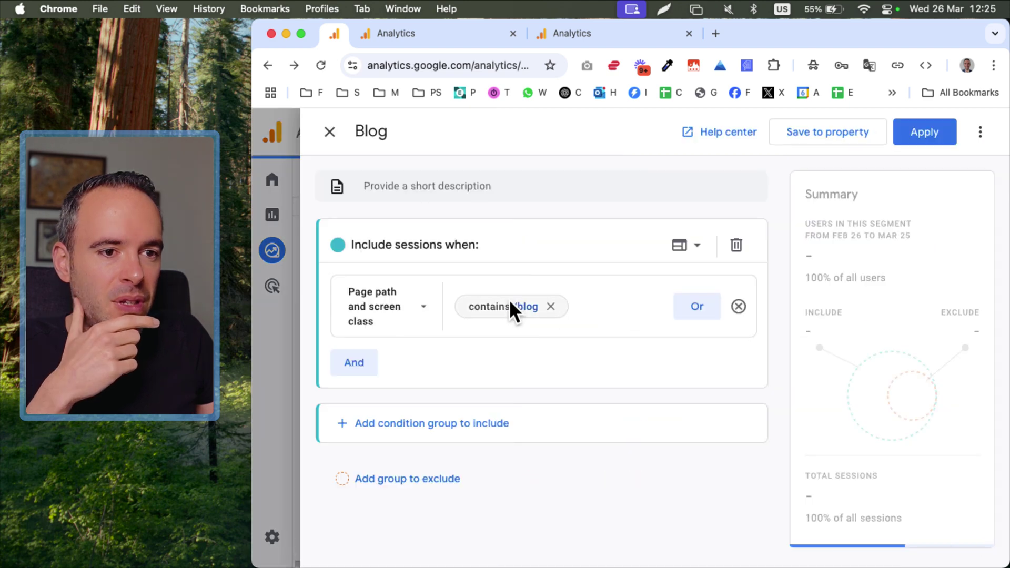
left_click(509, 299)
double_click(502, 343)
type("cl")
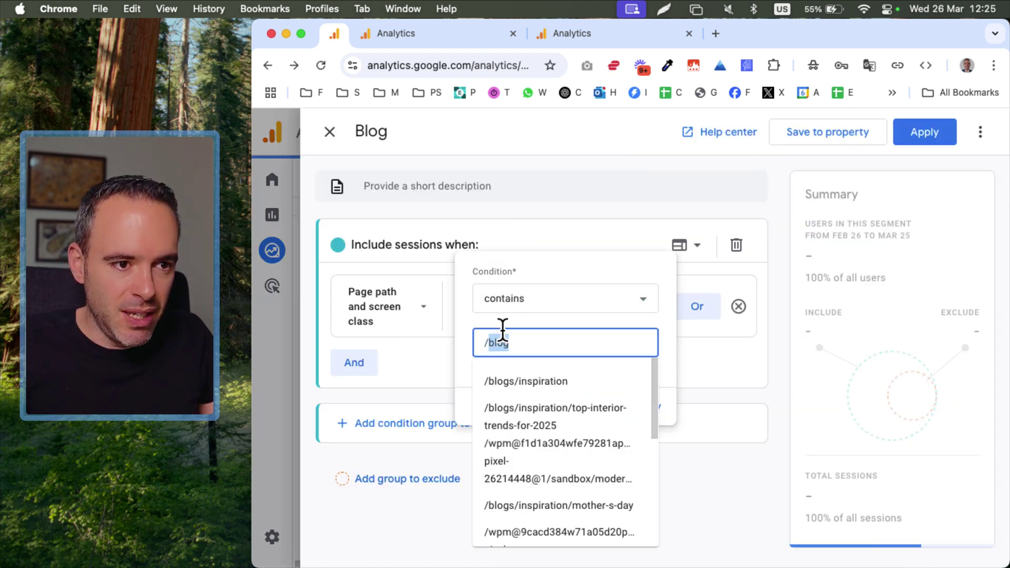
type("eckout")
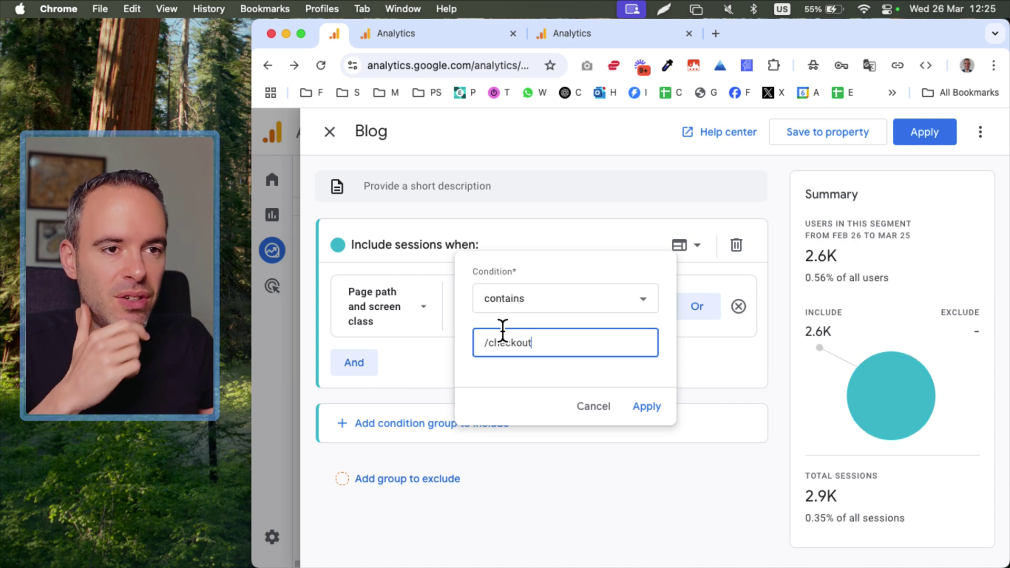
left_click(646, 406)
double_click(369, 131)
type("Checkout")
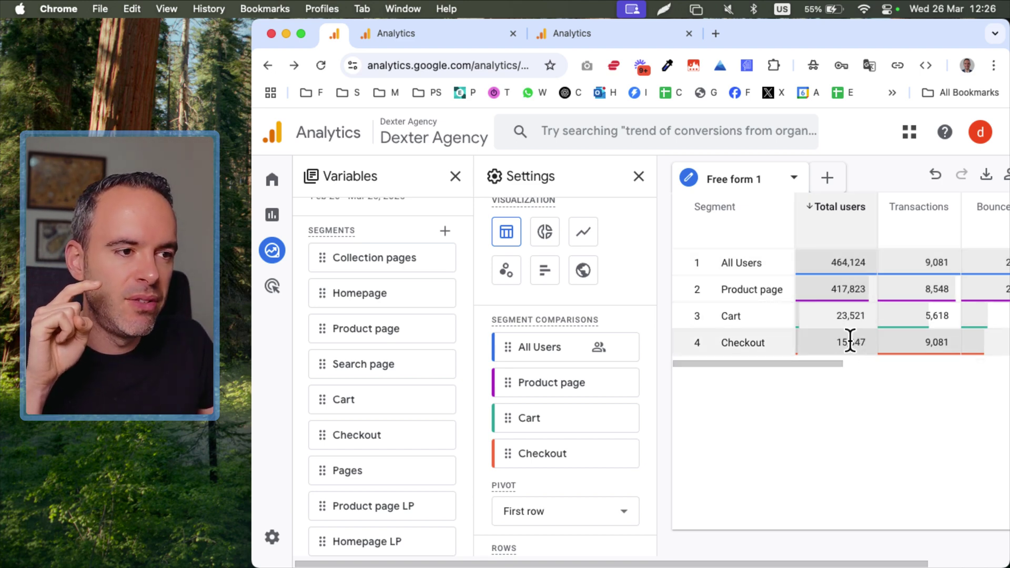
Step: Find the Event name dimension and add it to the exploration's variables
scroll(462, 423, "down", 3)
scroll(462, 424, "down", 1)
scroll(455, 419, "down", 3)
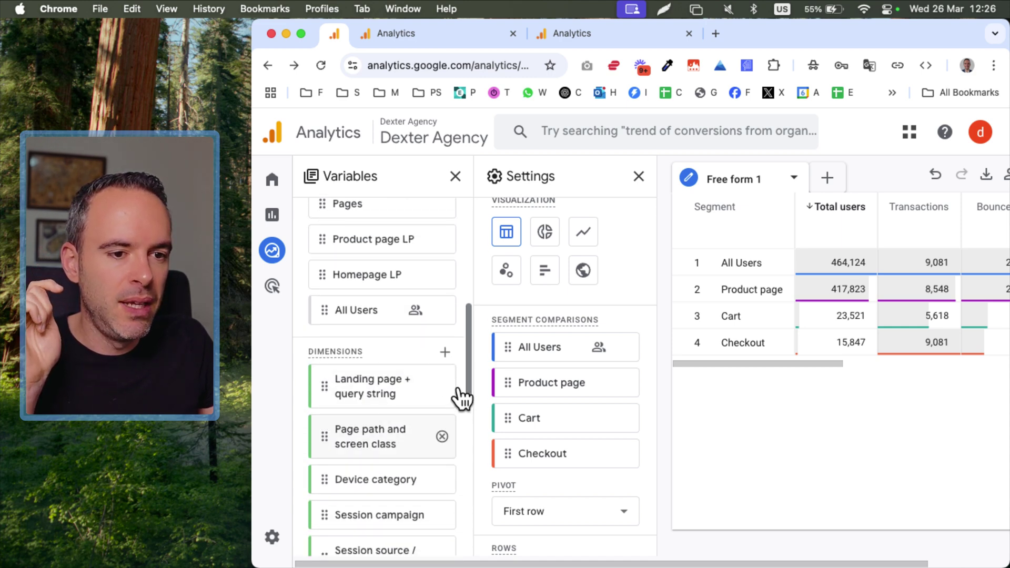
left_click(445, 352)
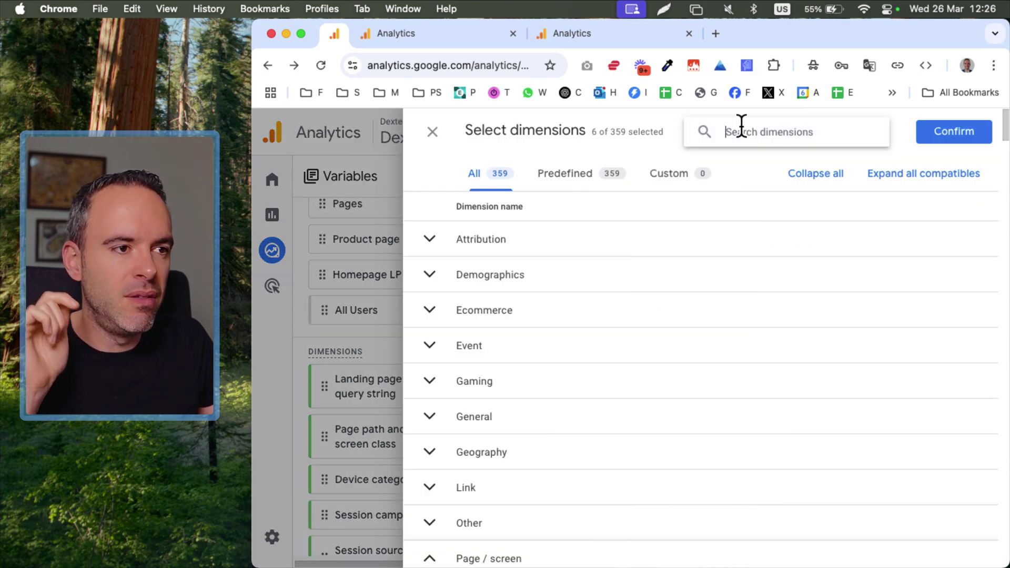
type("event")
left_click(429, 272)
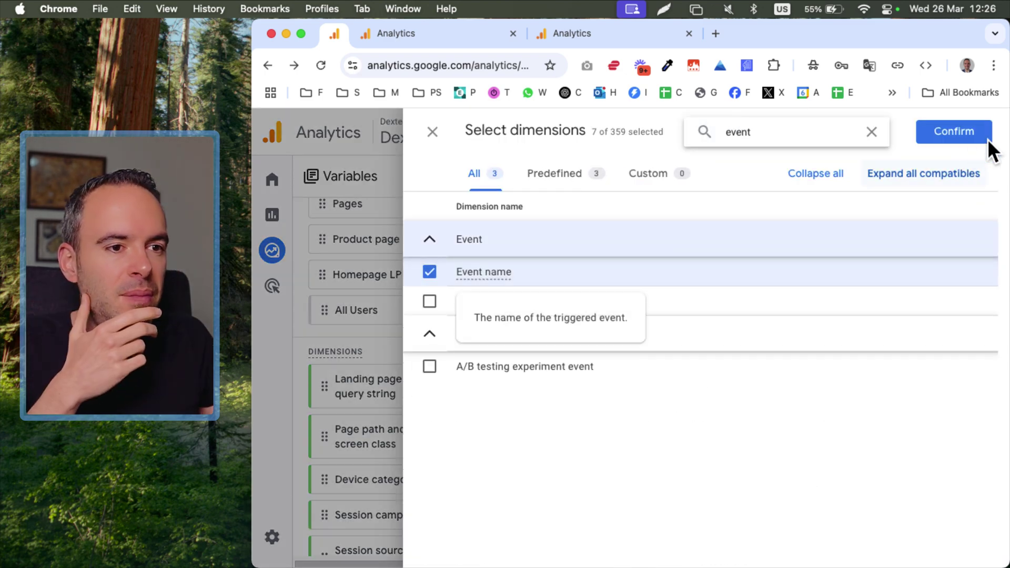
left_click(970, 133)
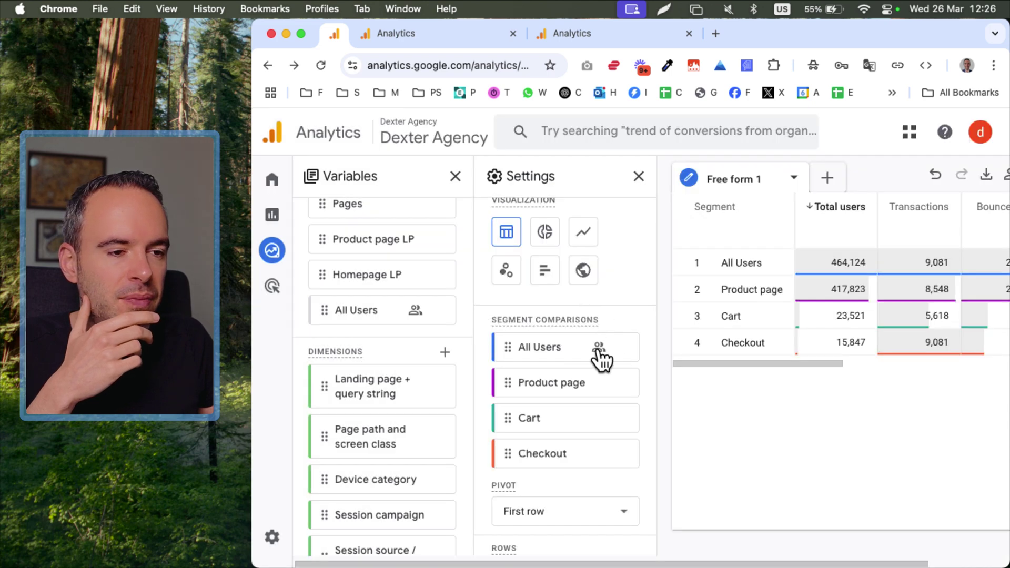
Step: Remove the All Users, Product page, Cart and Checkout segments from the segment comparisons
left_click(623, 382)
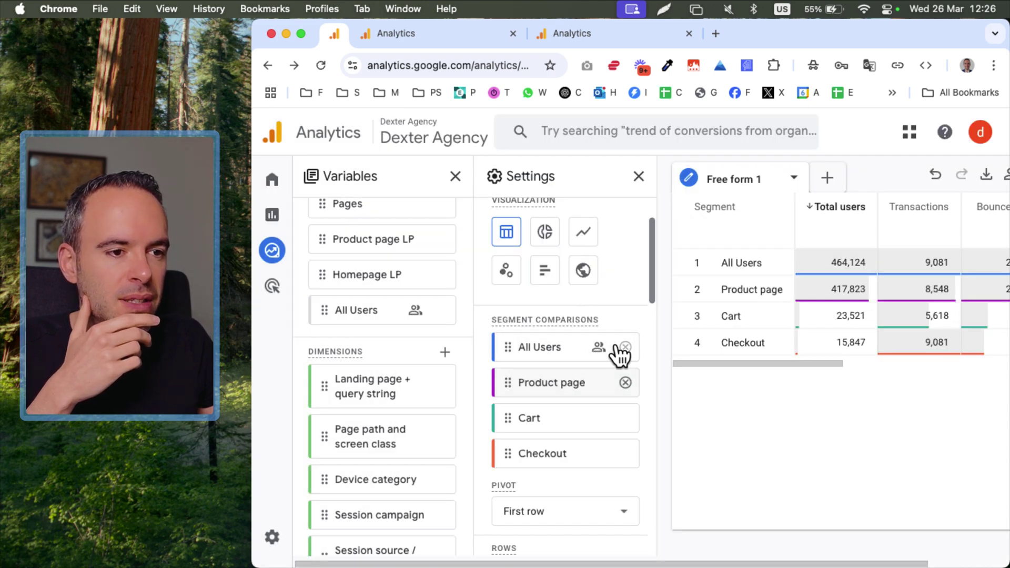
left_click(631, 345)
left_click(634, 342)
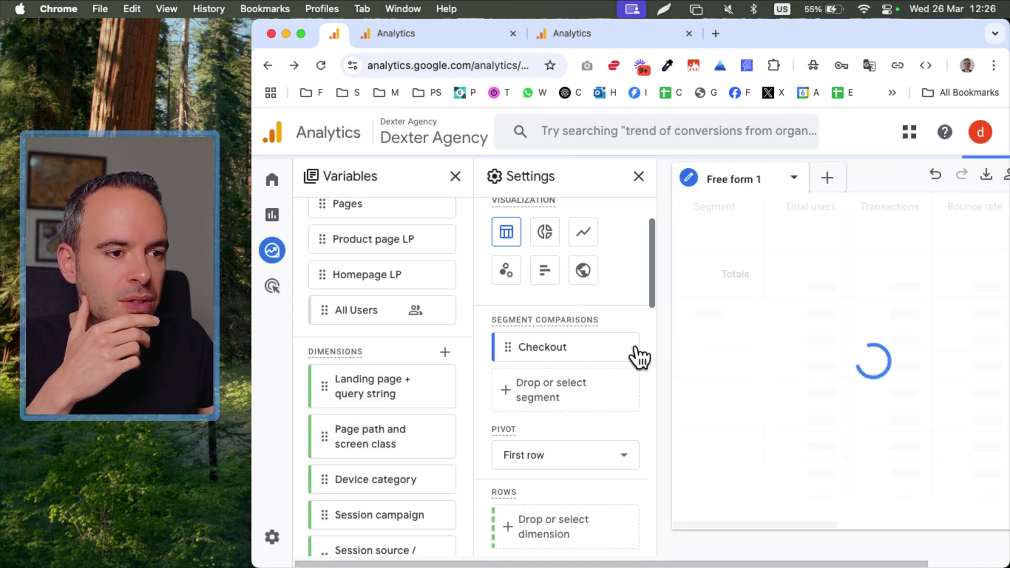
left_click(631, 343)
Step: Break the table down by Event name in rows and examine the total users for the add_to_cart event
scroll(367, 476, "down", 3)
double_click(371, 484)
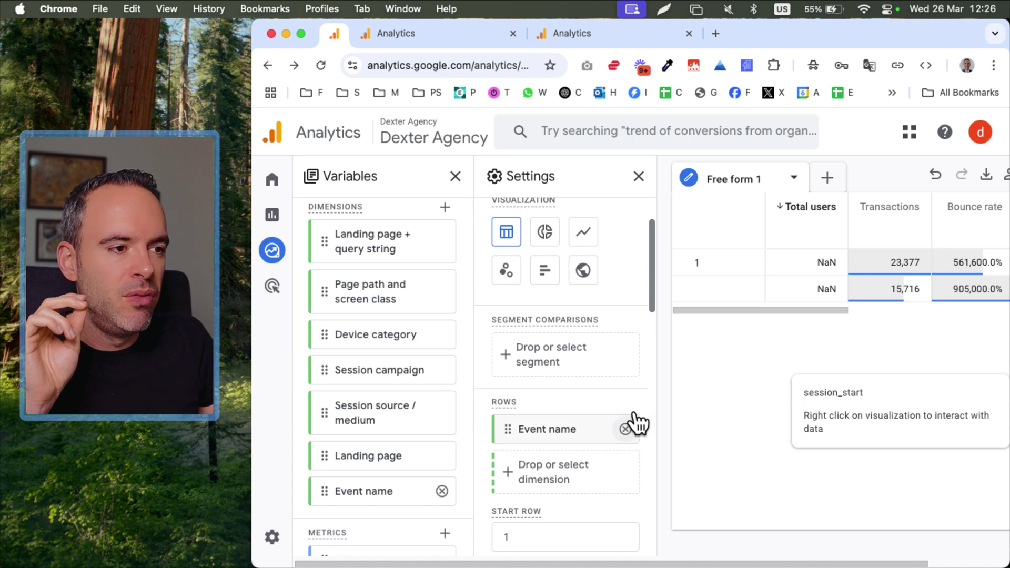
left_click(626, 427)
scroll(584, 426, "up", 2)
scroll(579, 420, "down", 4)
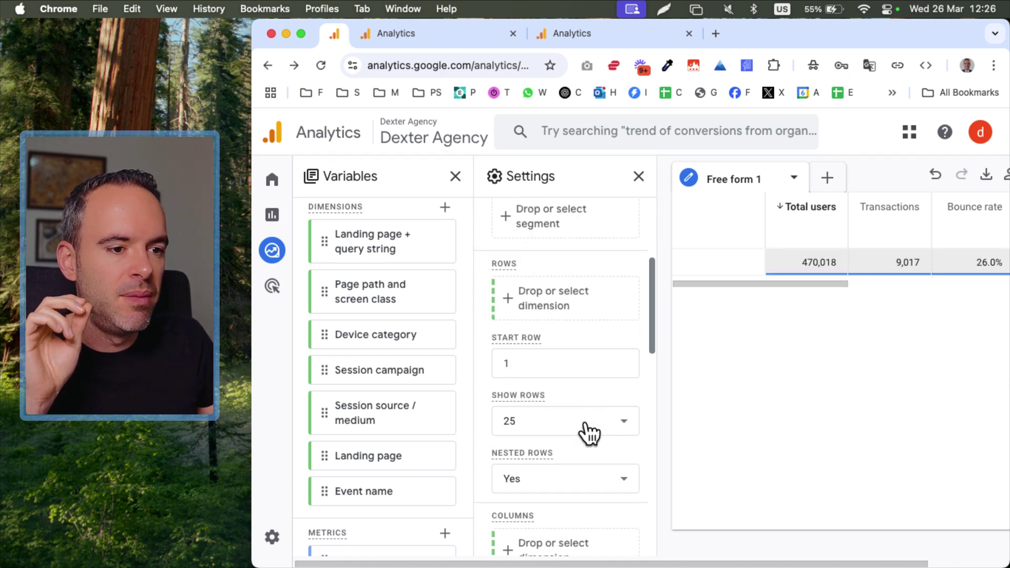
double_click(404, 483)
scroll(585, 449, "down", 1)
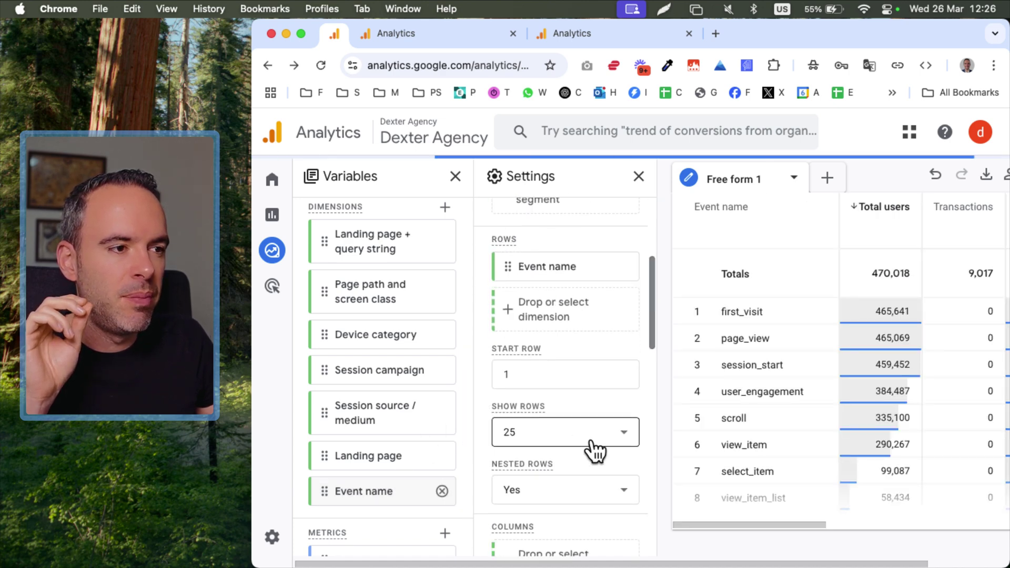
scroll(818, 402, "down", 3)
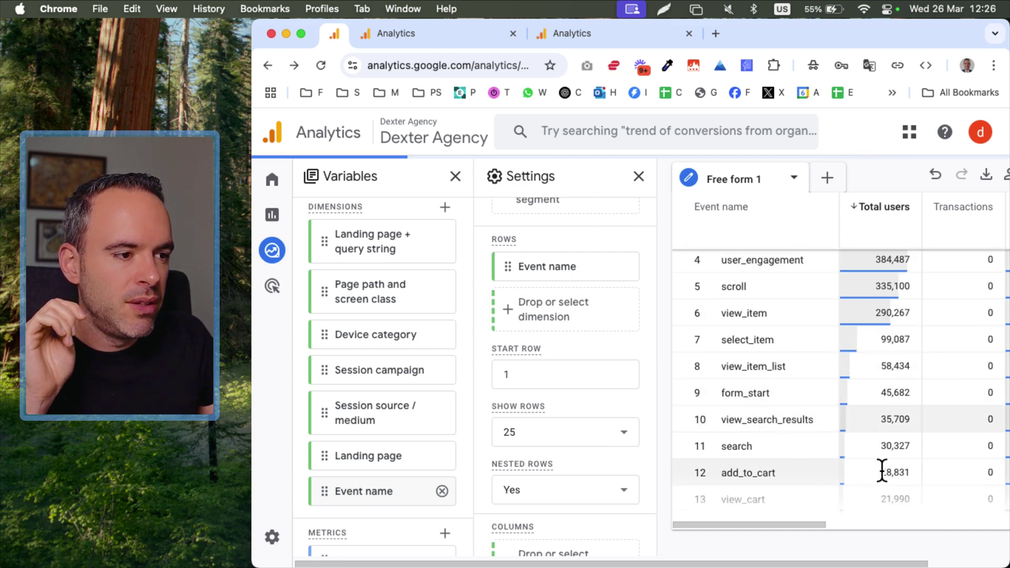
scroll(889, 463, "down", 2)
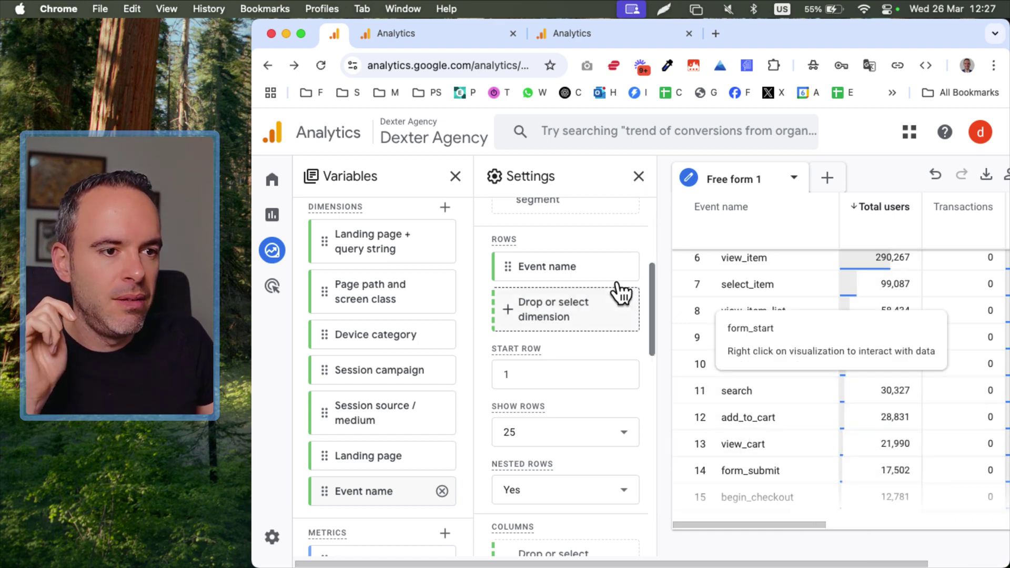
Step: Remove Event name from the rows and compare the Product page and Cart segments with the pivot set to First row
scroll(621, 294, "up", 2)
left_click(624, 332)
scroll(387, 315, "up", 5)
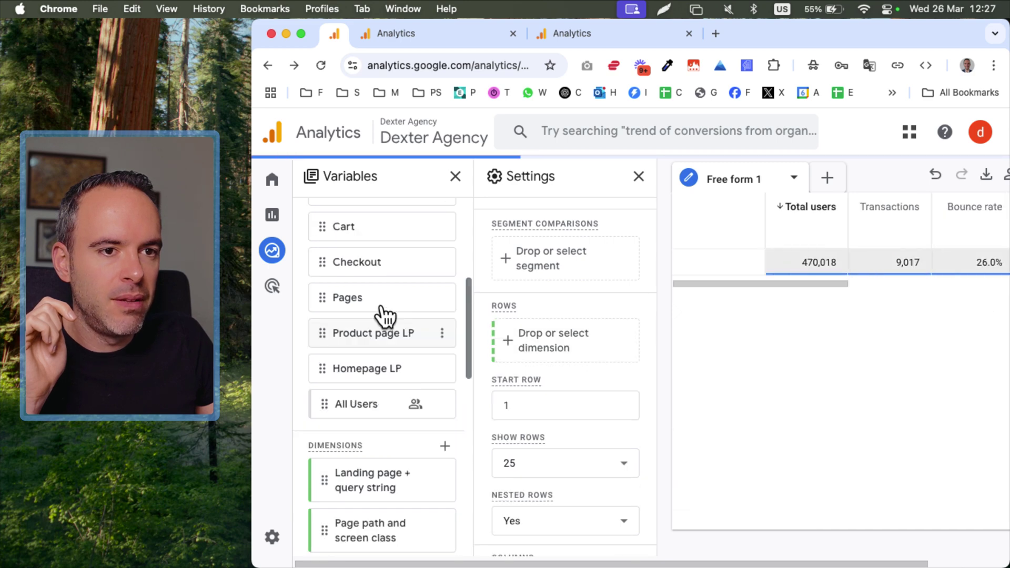
scroll(386, 316, "up", 2)
double_click(377, 214)
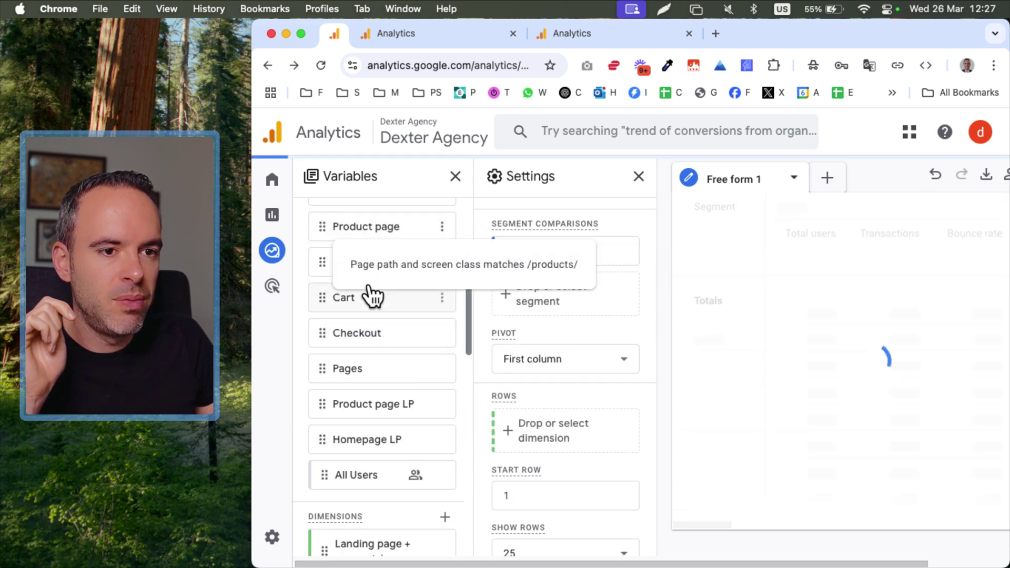
double_click(371, 298)
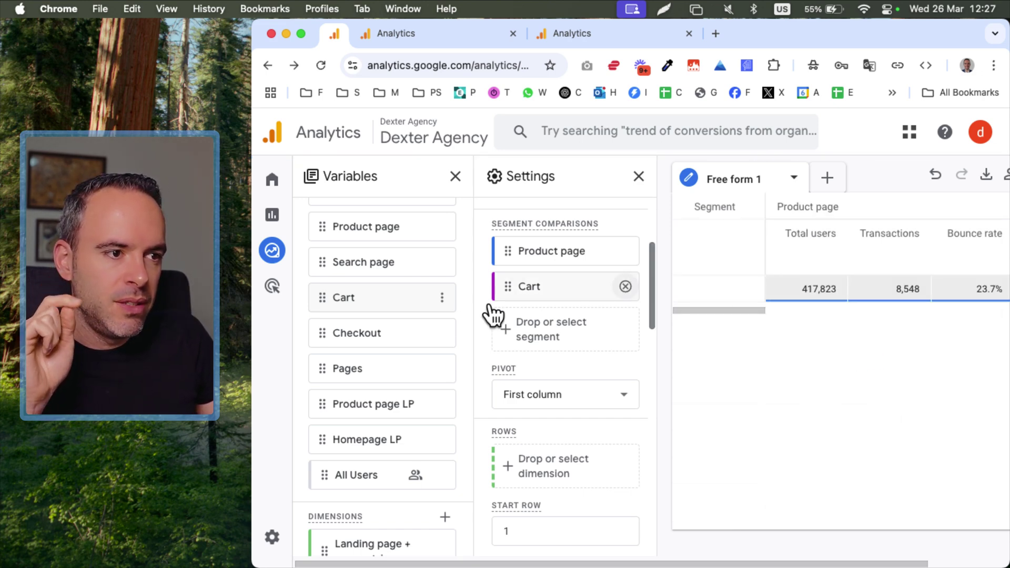
left_click(625, 287)
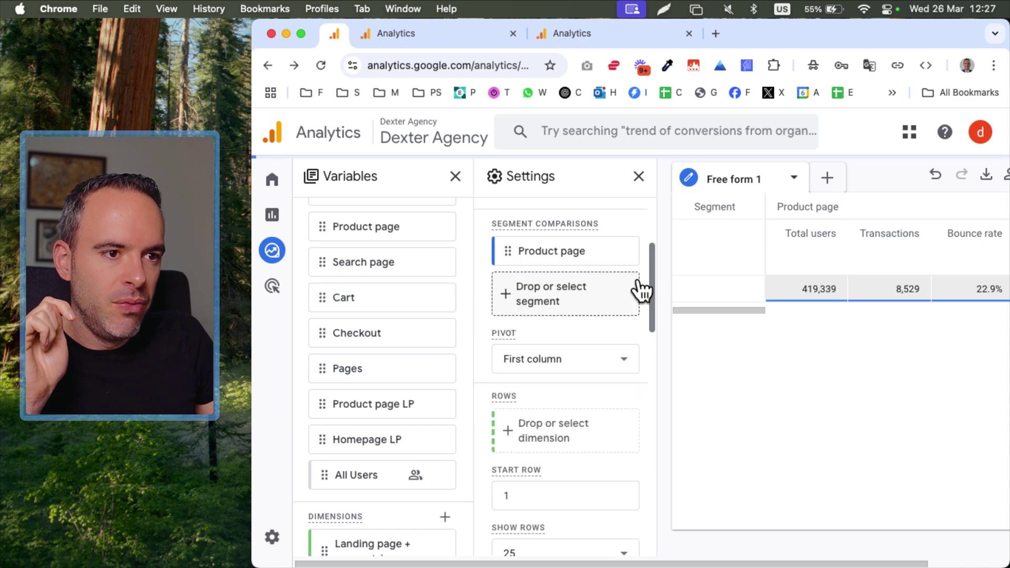
double_click(361, 296)
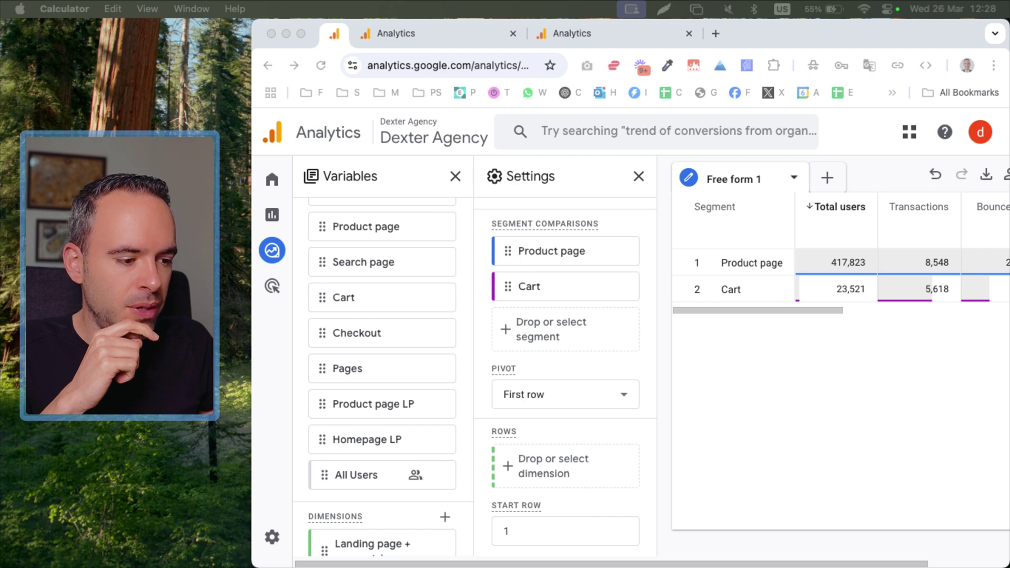
Step: In Calculator, work out the add-to-cart percentage as 29000 / 417823 * 100, then return to the exploration in Chrome
type("29000")
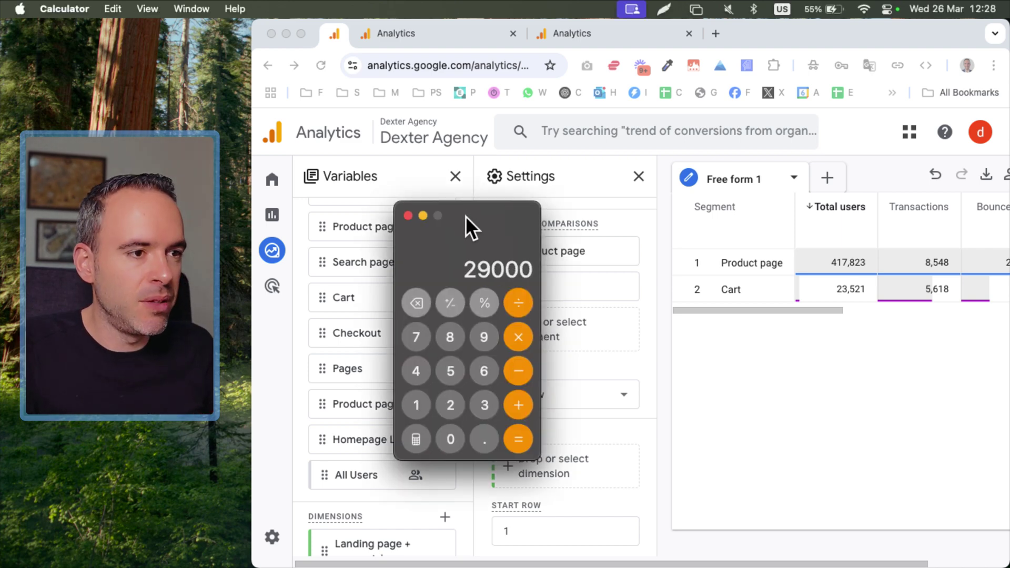
type("/417823")
key("Return")
type("*100")
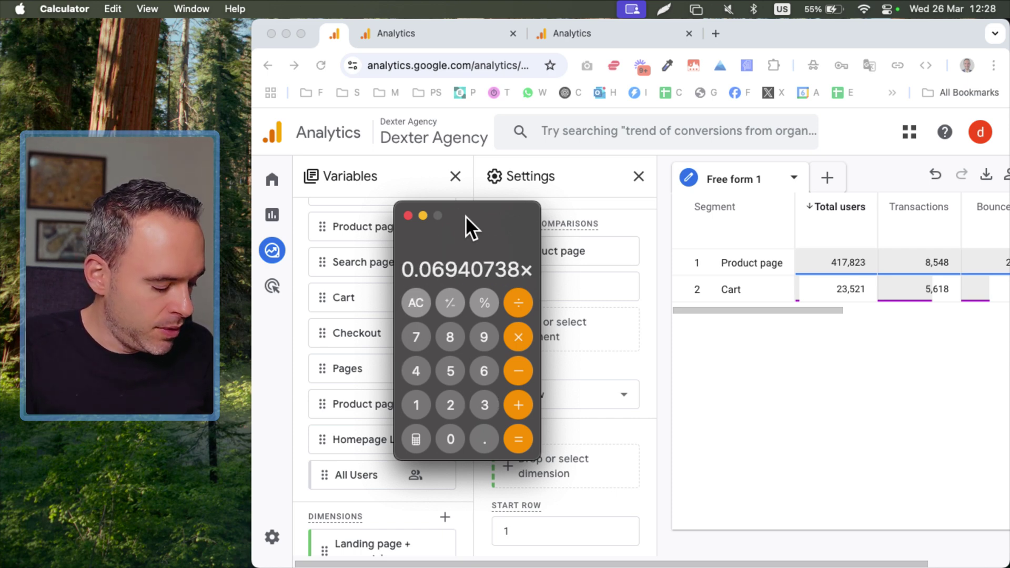
key("Return")
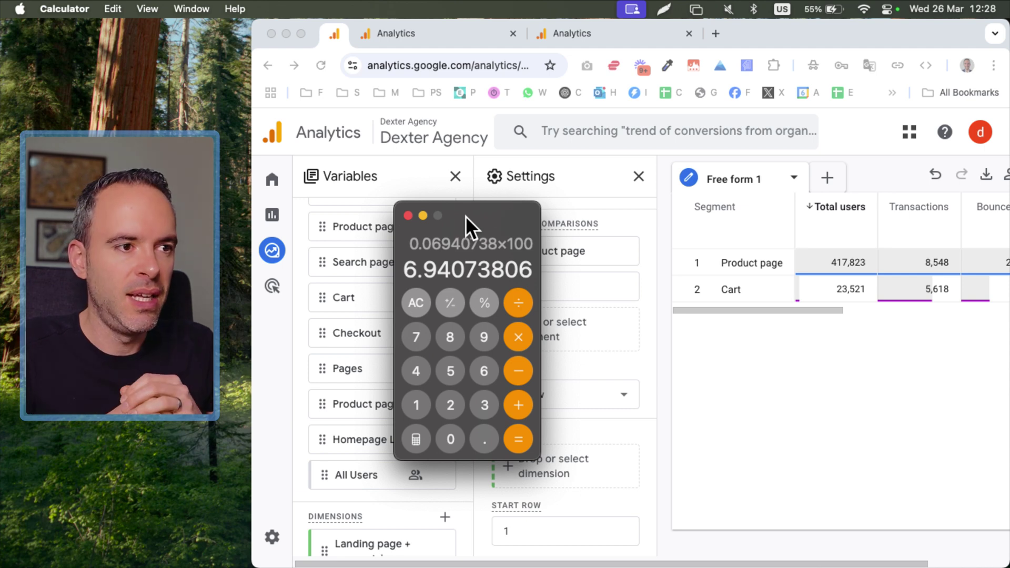
left_click(747, 345)
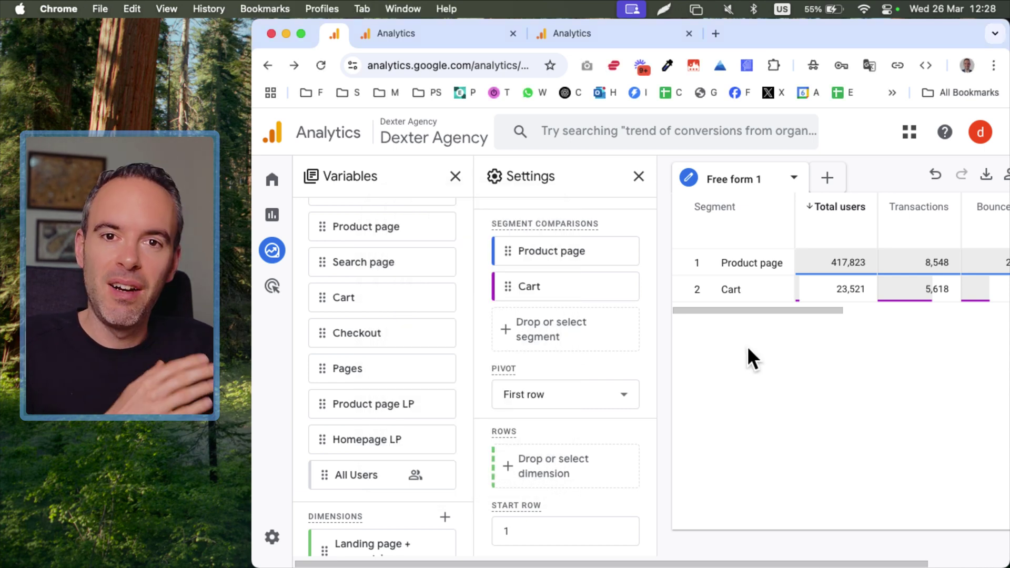